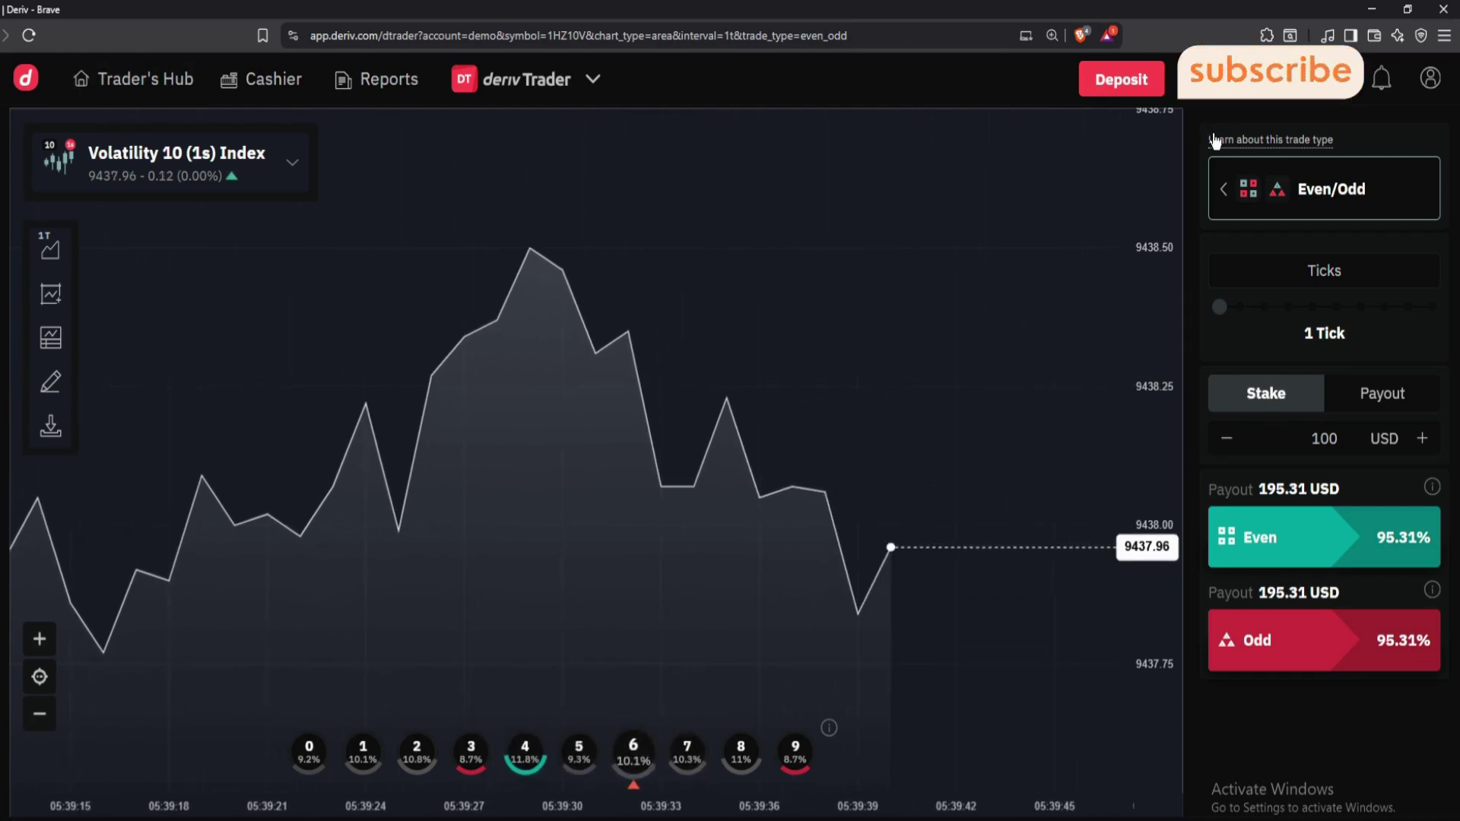
- Open SmartTrader from Trader's Hub, landing on the AUD/JPY Rise/Fall trade form
{"action": "left_click", "coordinate": [133, 89]}
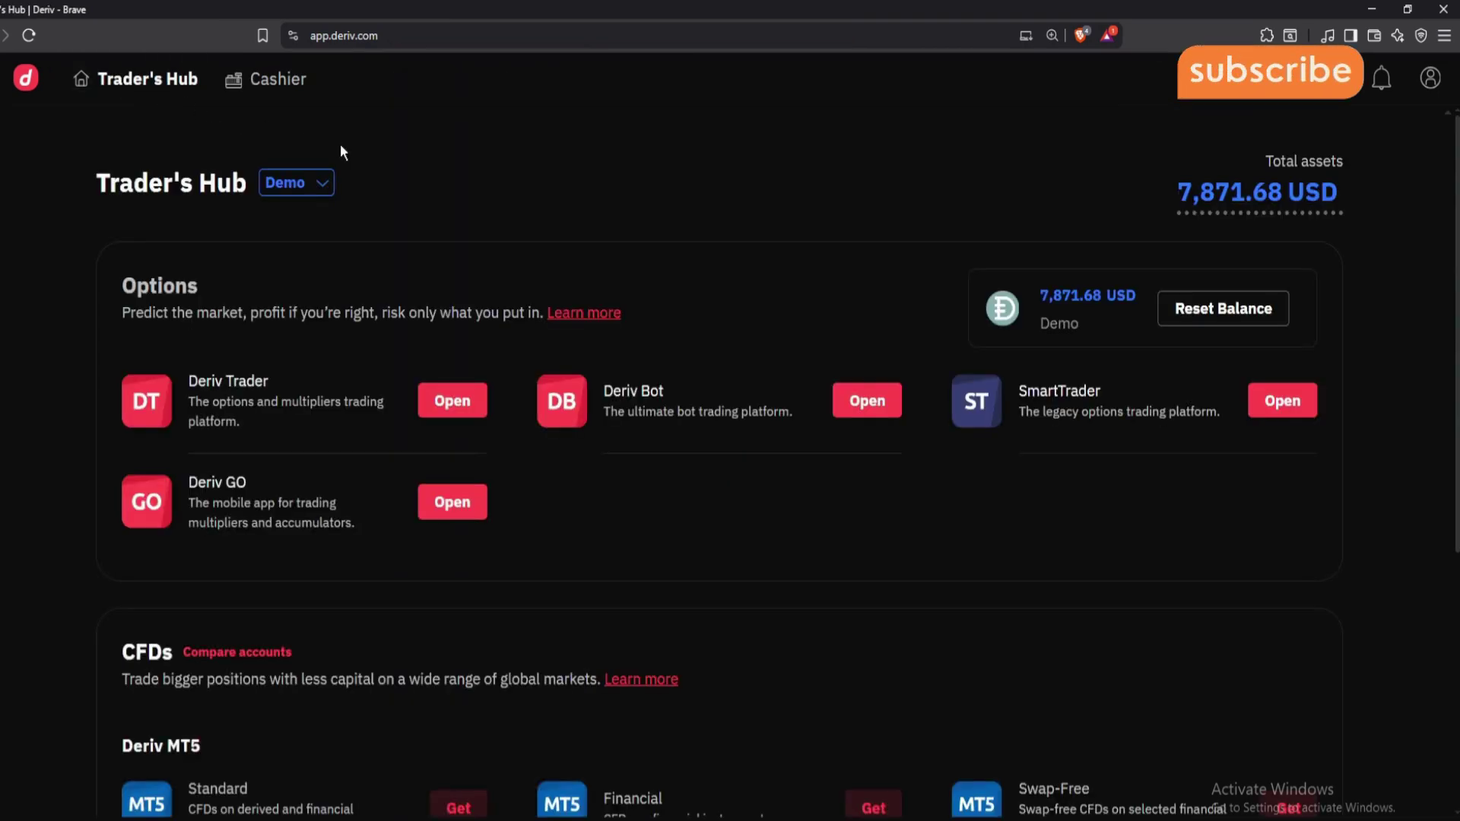
{"action": "scroll", "coordinate": [573, 329], "scroll_direction": "down", "scroll_amount": 4}
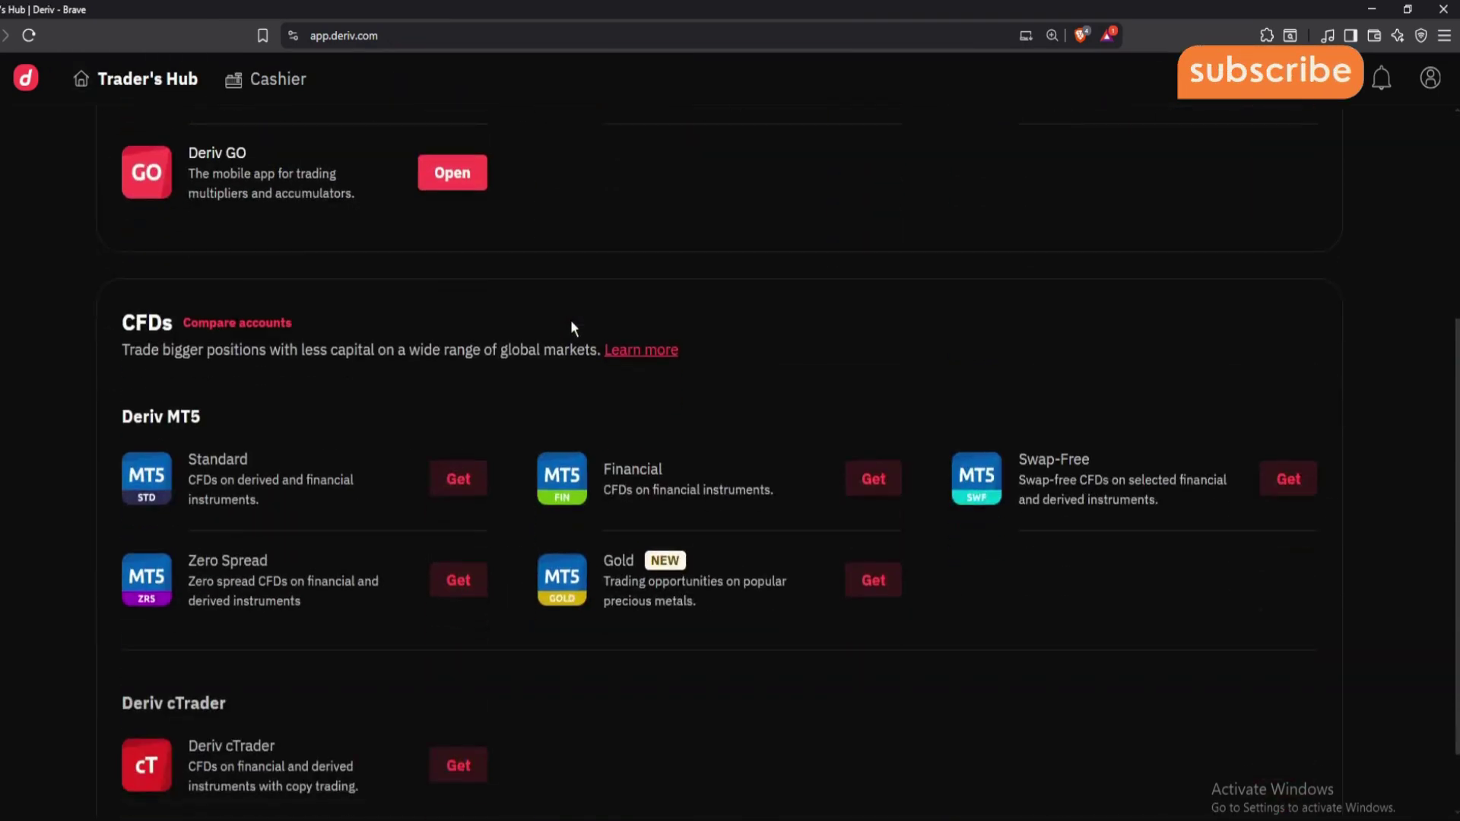
{"action": "scroll", "coordinate": [570, 323], "scroll_direction": "up", "scroll_amount": 4}
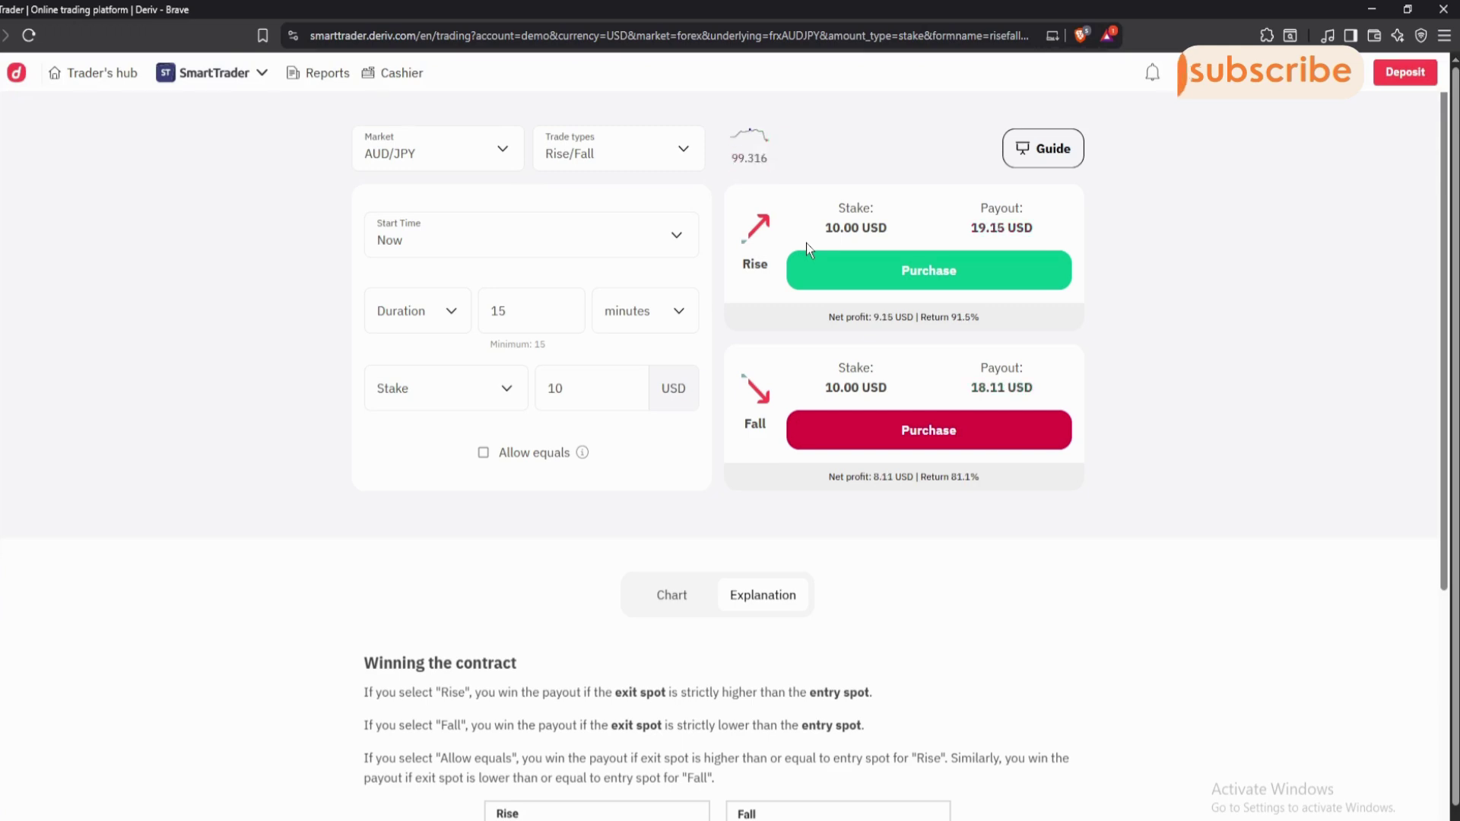
- Pick Volatility 10 (1s) Index from the Derived market list in place of AUD/JPY
{"action": "left_click", "coordinate": [411, 157]}
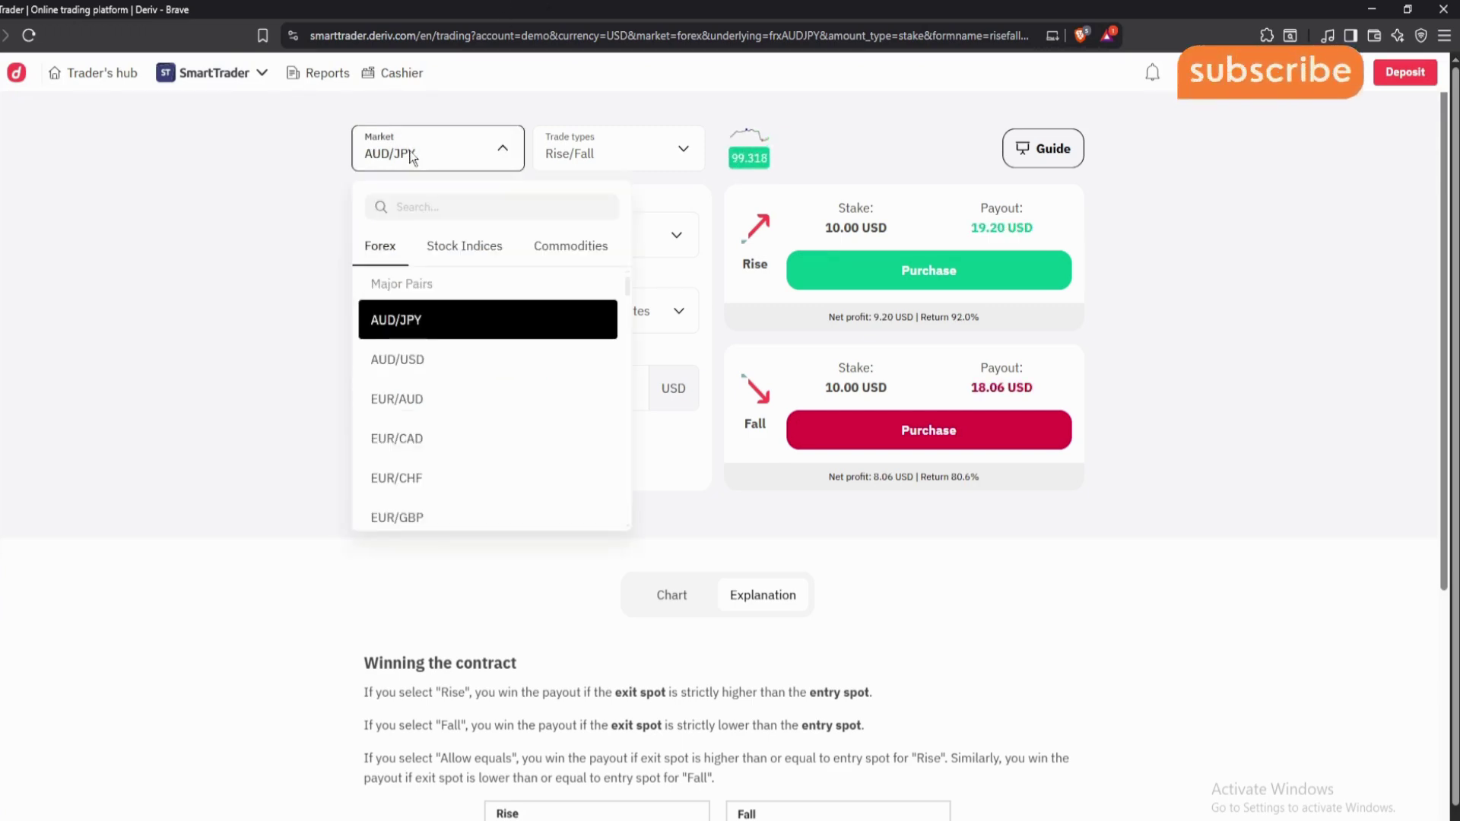
{"action": "left_click", "coordinate": [480, 259]}
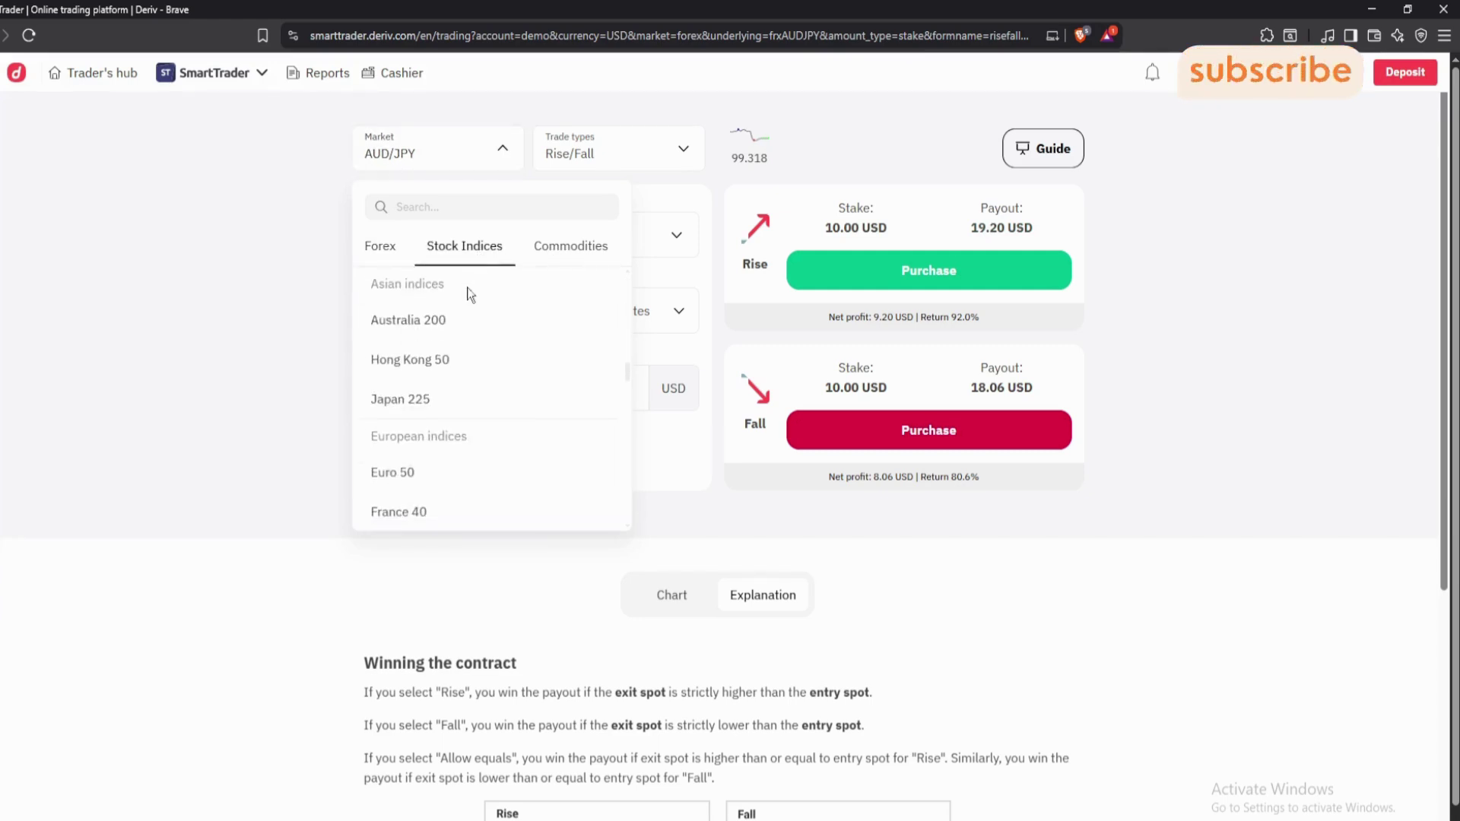
{"action": "scroll", "coordinate": [450, 340], "scroll_direction": "down", "scroll_amount": 4}
{"action": "scroll", "coordinate": [450, 340], "scroll_direction": "down", "scroll_amount": 15}
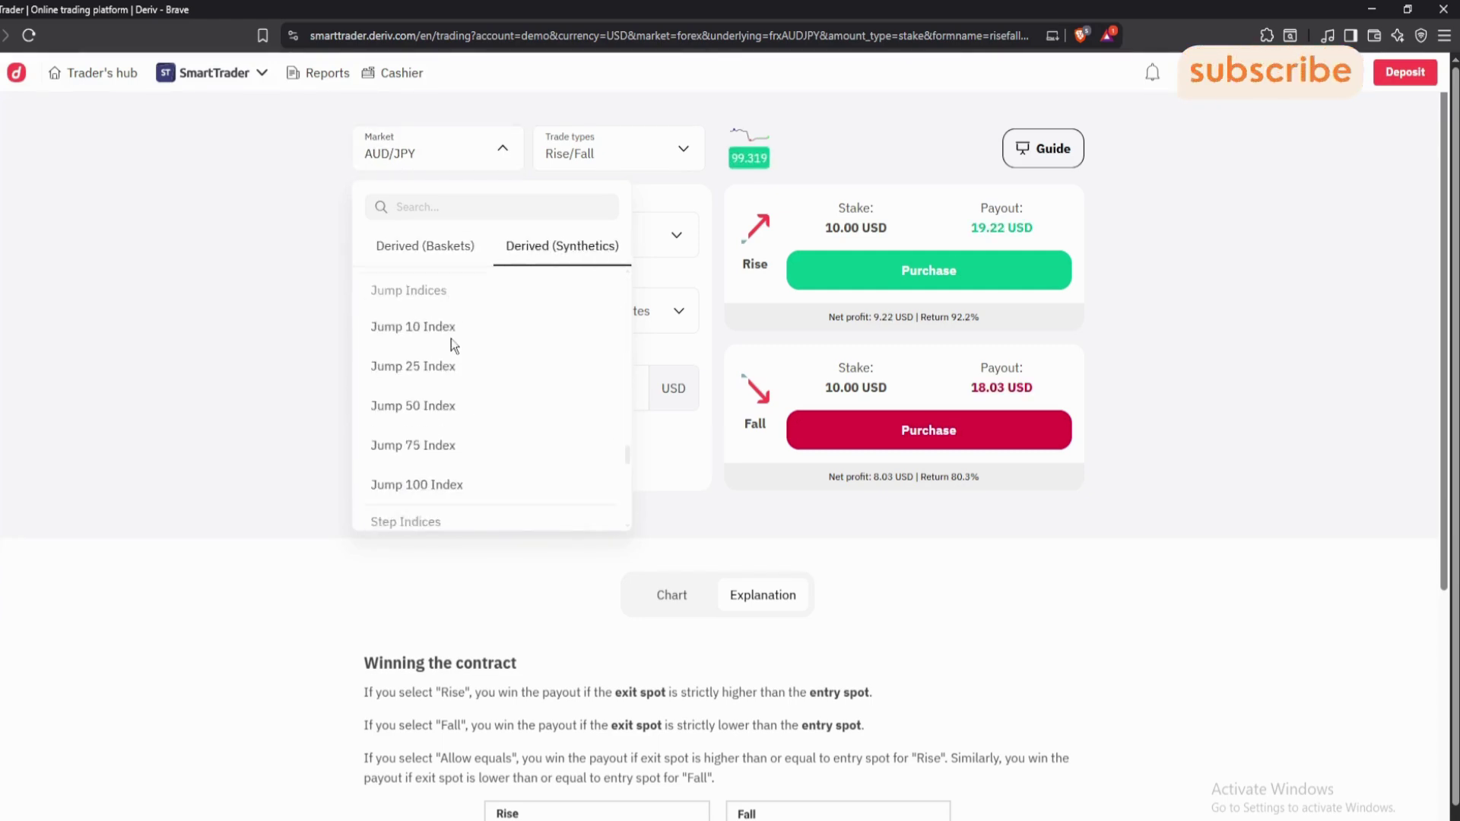
{"action": "scroll", "coordinate": [451, 344], "scroll_direction": "down", "scroll_amount": 4}
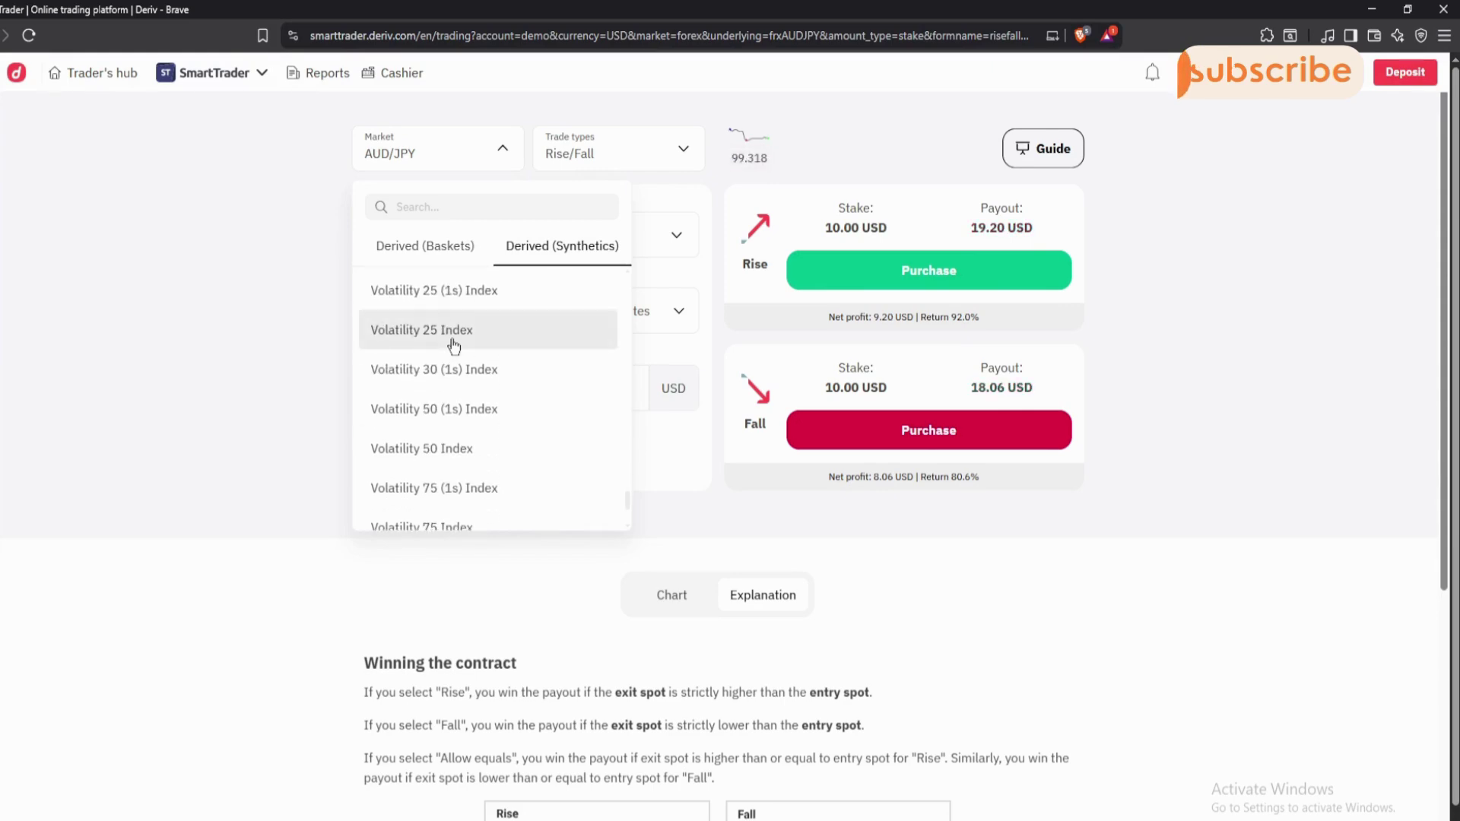
{"action": "scroll", "coordinate": [454, 346], "scroll_direction": "up", "scroll_amount": 3}
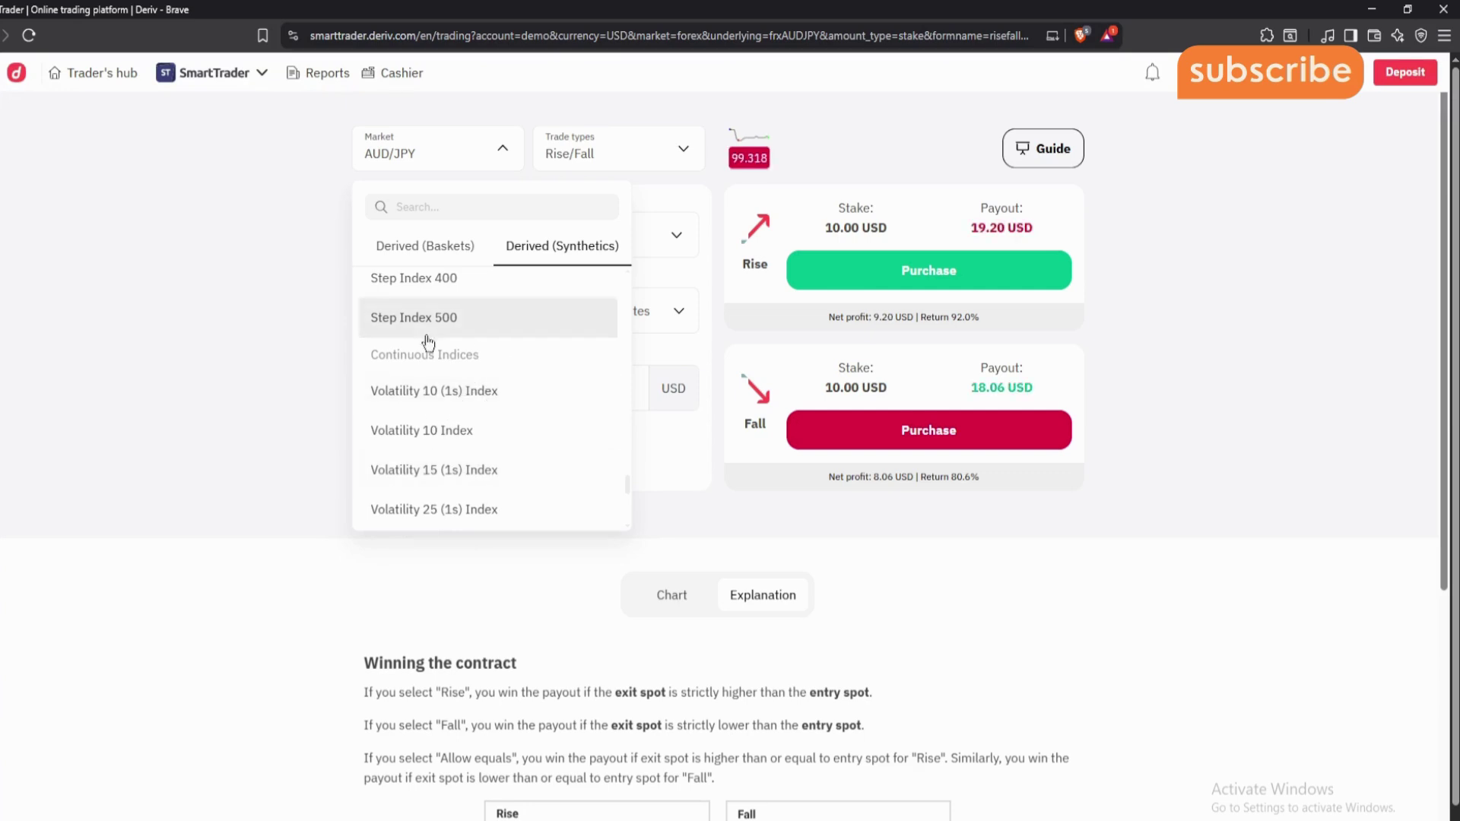
{"action": "left_click", "coordinate": [469, 393]}
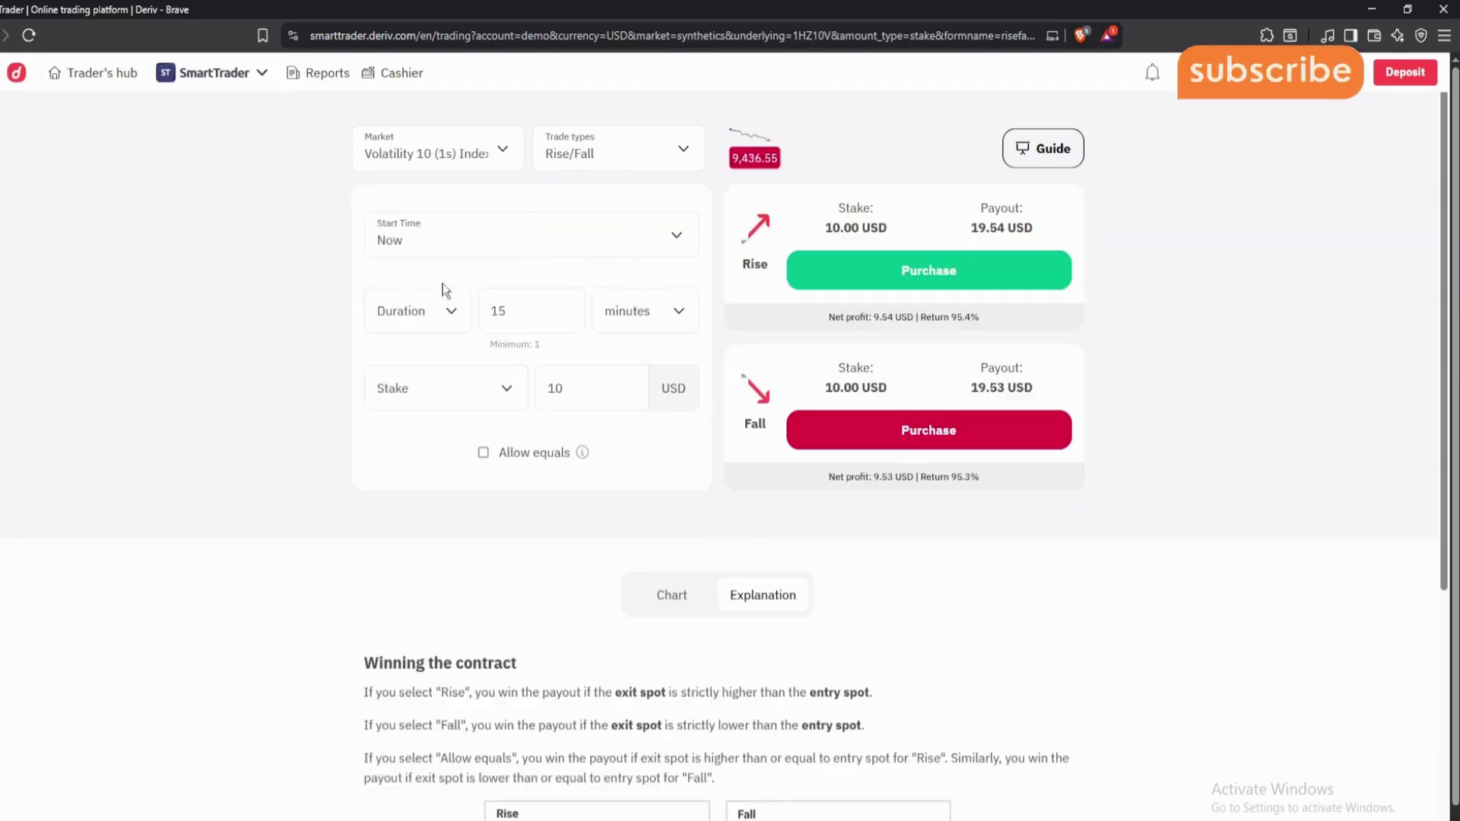
- Keep the contract starting now and switch the trade type to Matches/Differs
{"action": "left_click", "coordinate": [584, 241]}
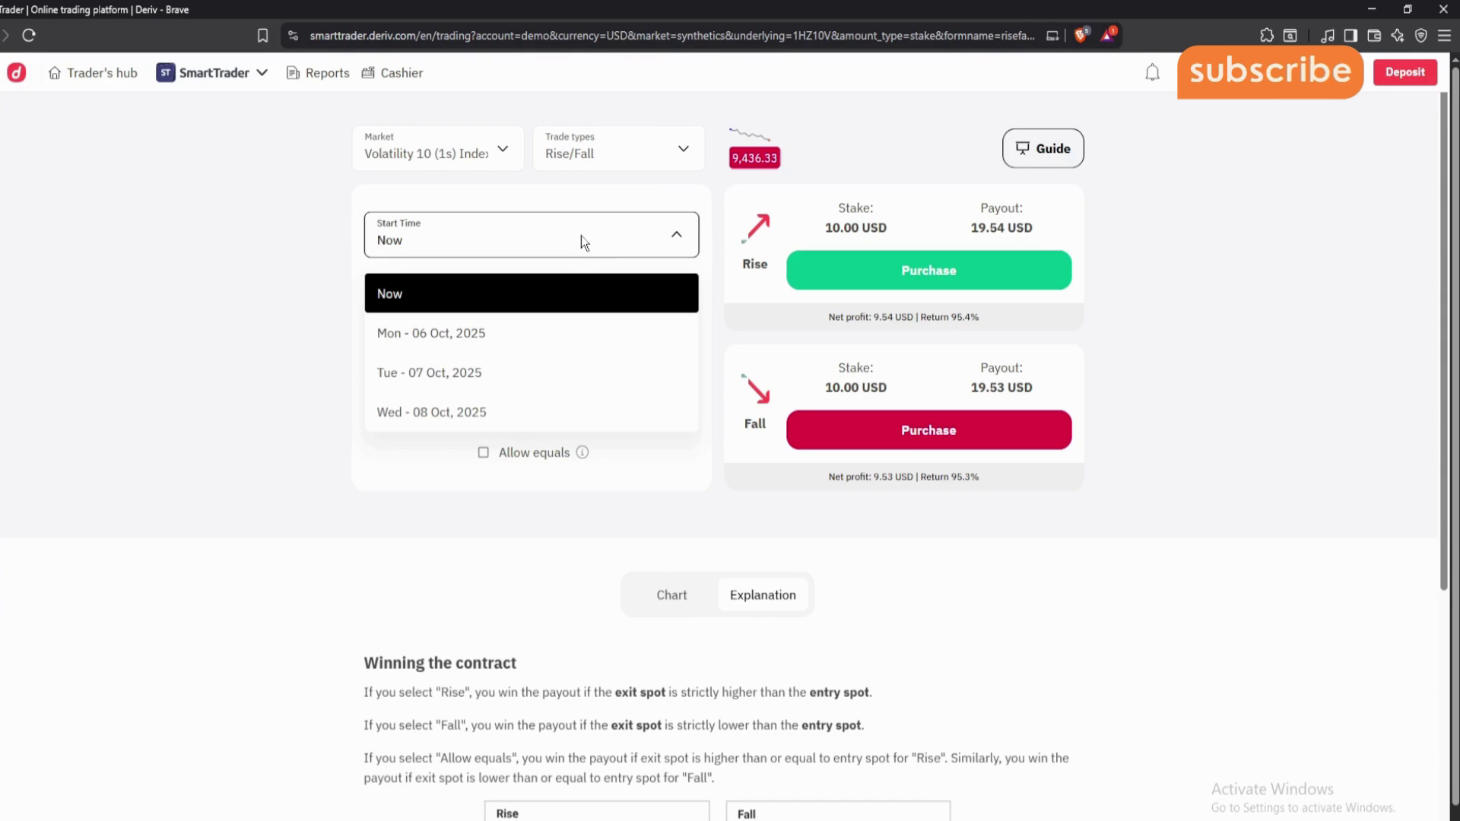
{"action": "left_click", "coordinate": [459, 304]}
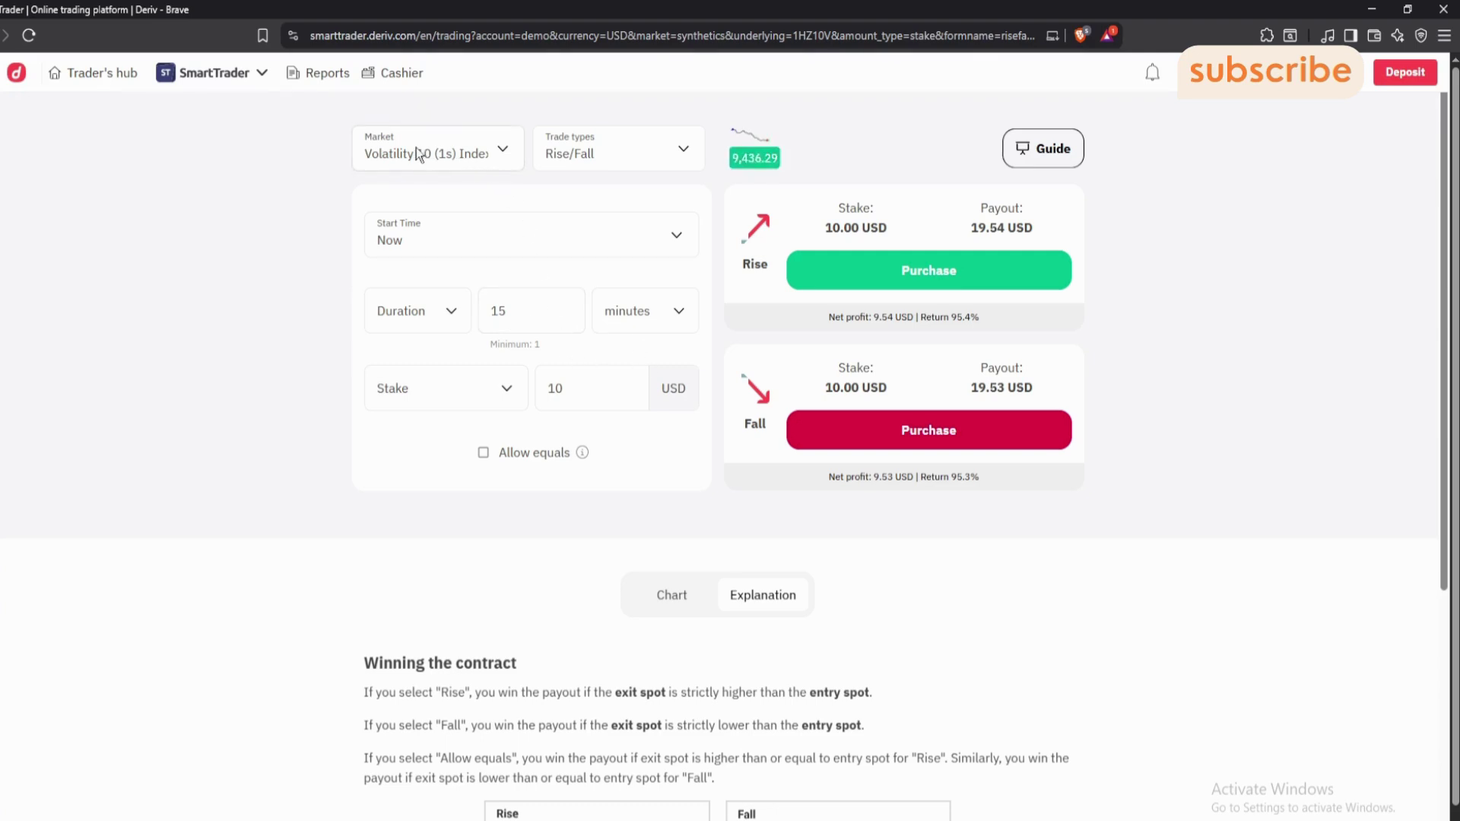
{"action": "left_click", "coordinate": [595, 161]}
{"action": "scroll", "coordinate": [636, 391], "scroll_direction": "down", "scroll_amount": 3}
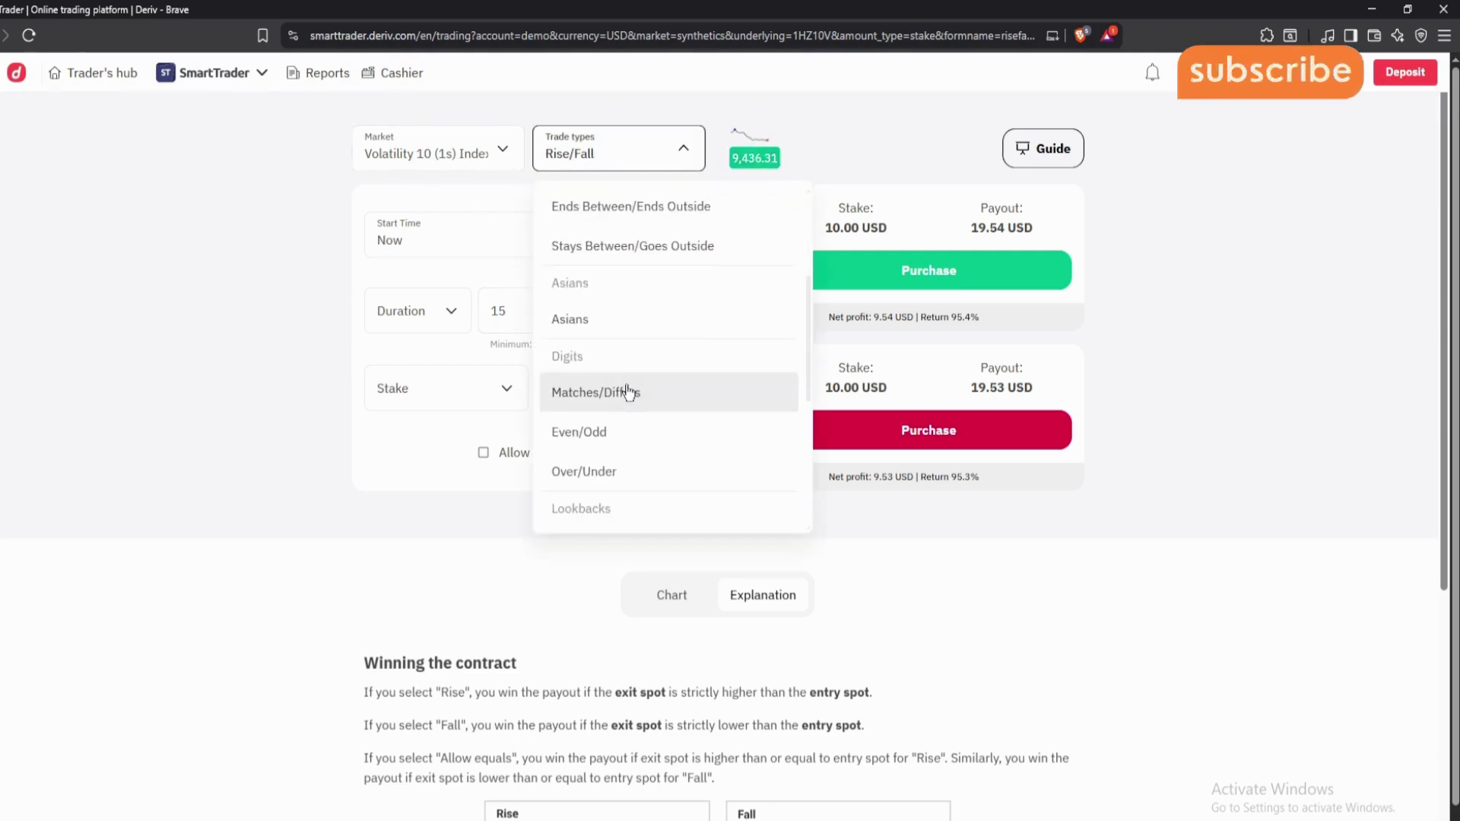
{"action": "left_click", "coordinate": [606, 393]}
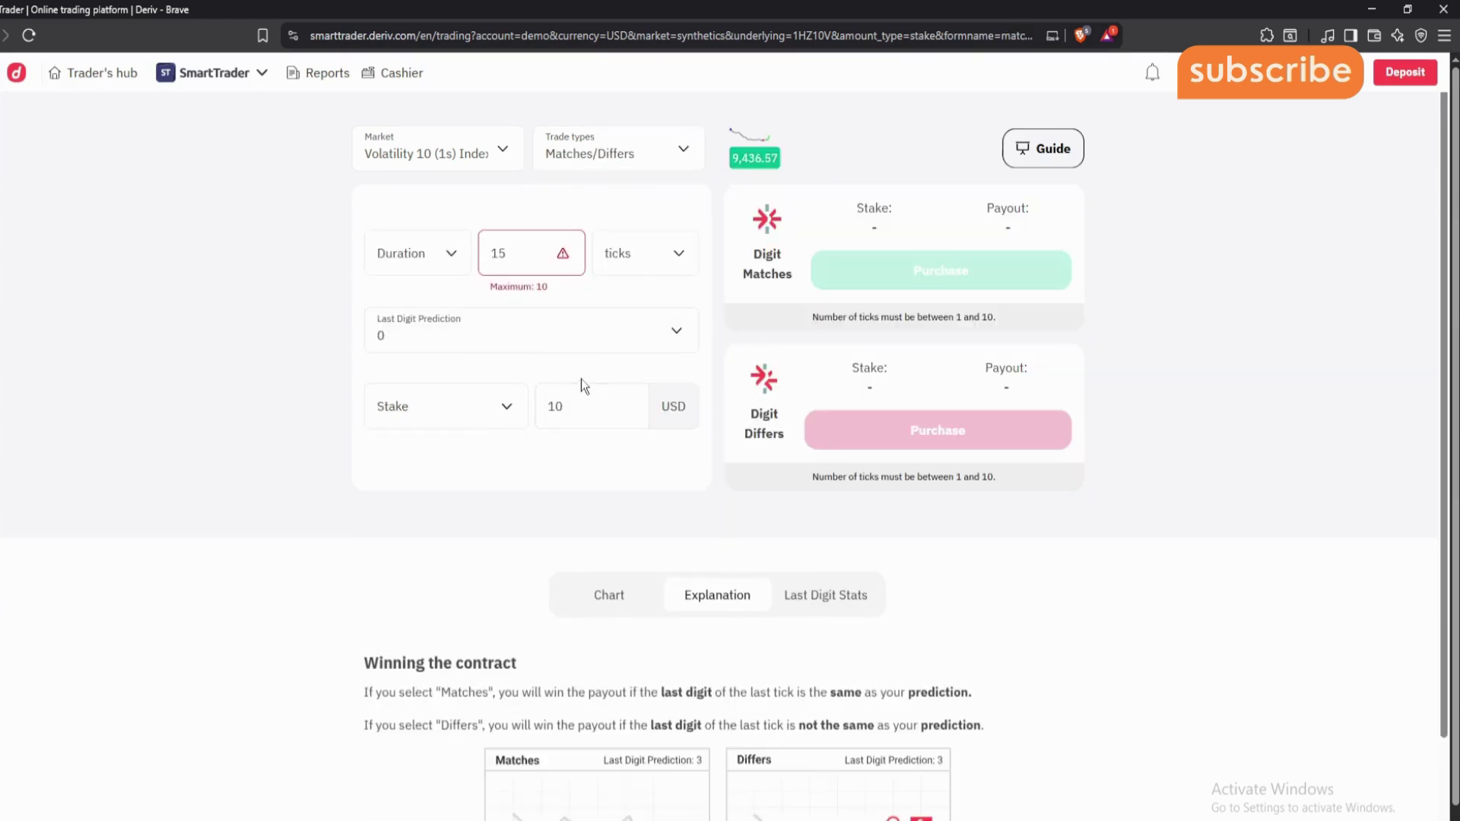
- Set the duration to 1 tick with last digit prediction 0
{"action": "double_click", "coordinate": [496, 260]}
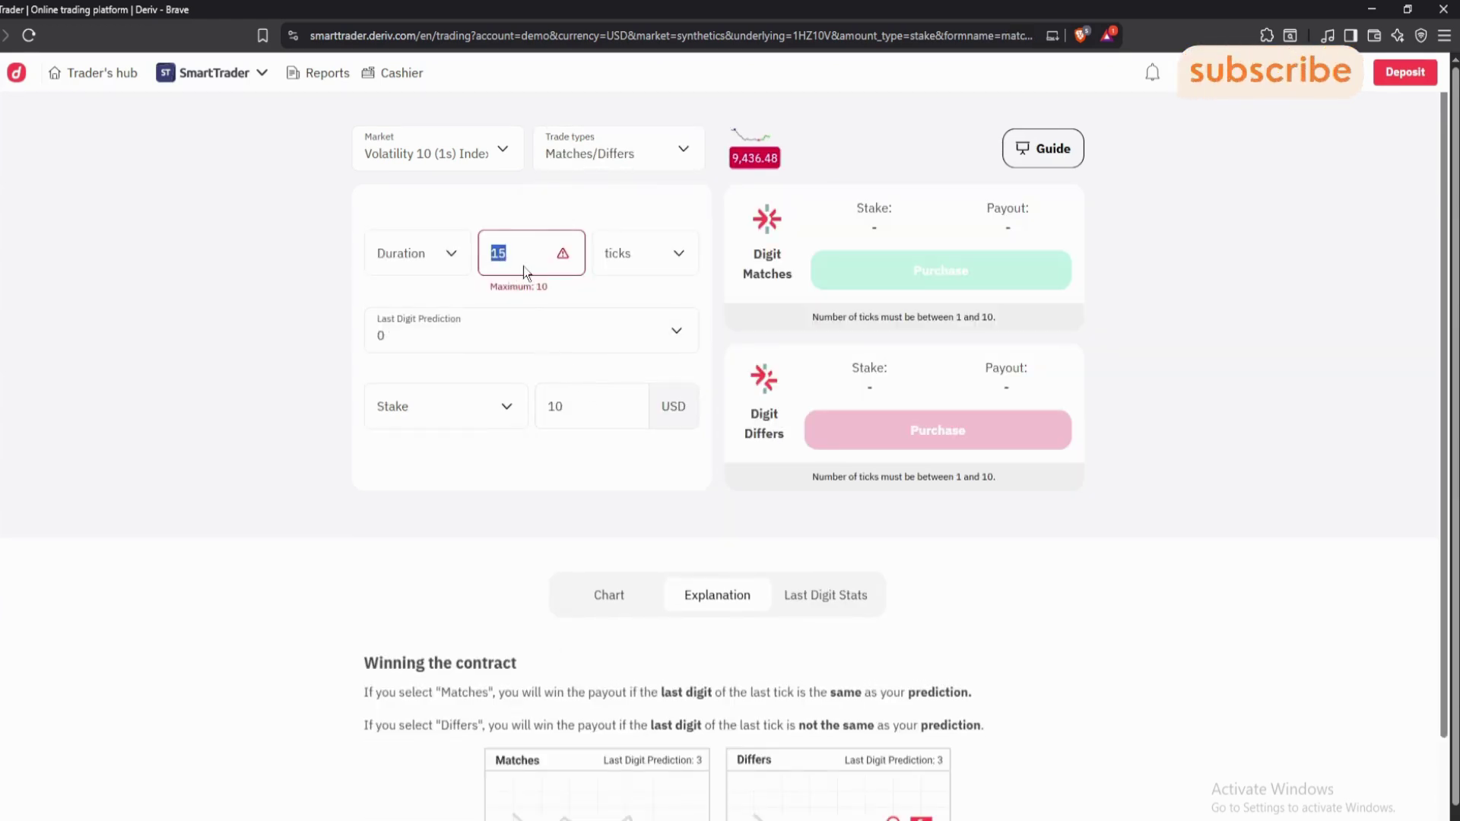
{"action": "key", "text": "BackSpace"}
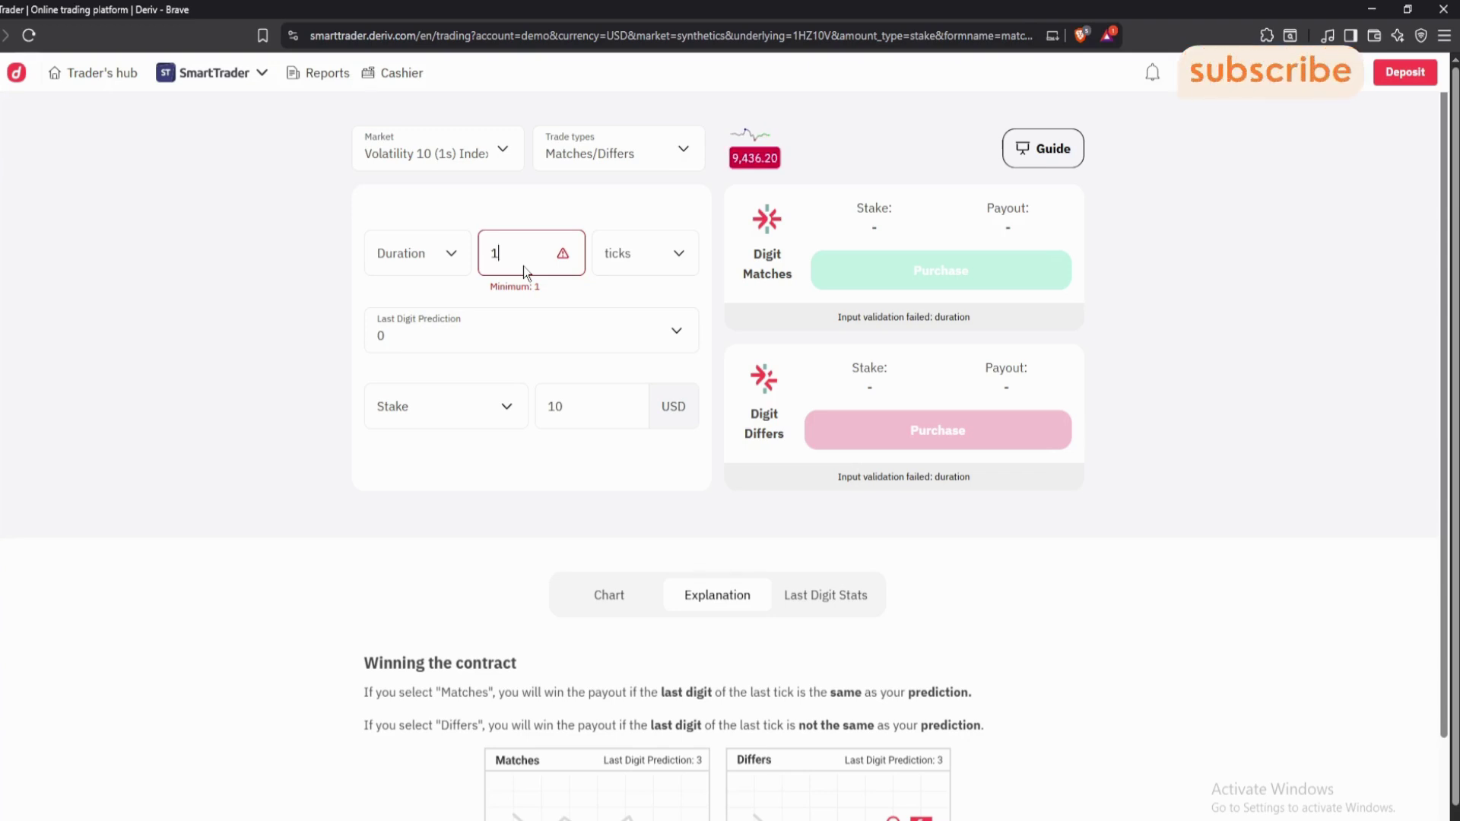
{"action": "left_click", "coordinate": [640, 260]}
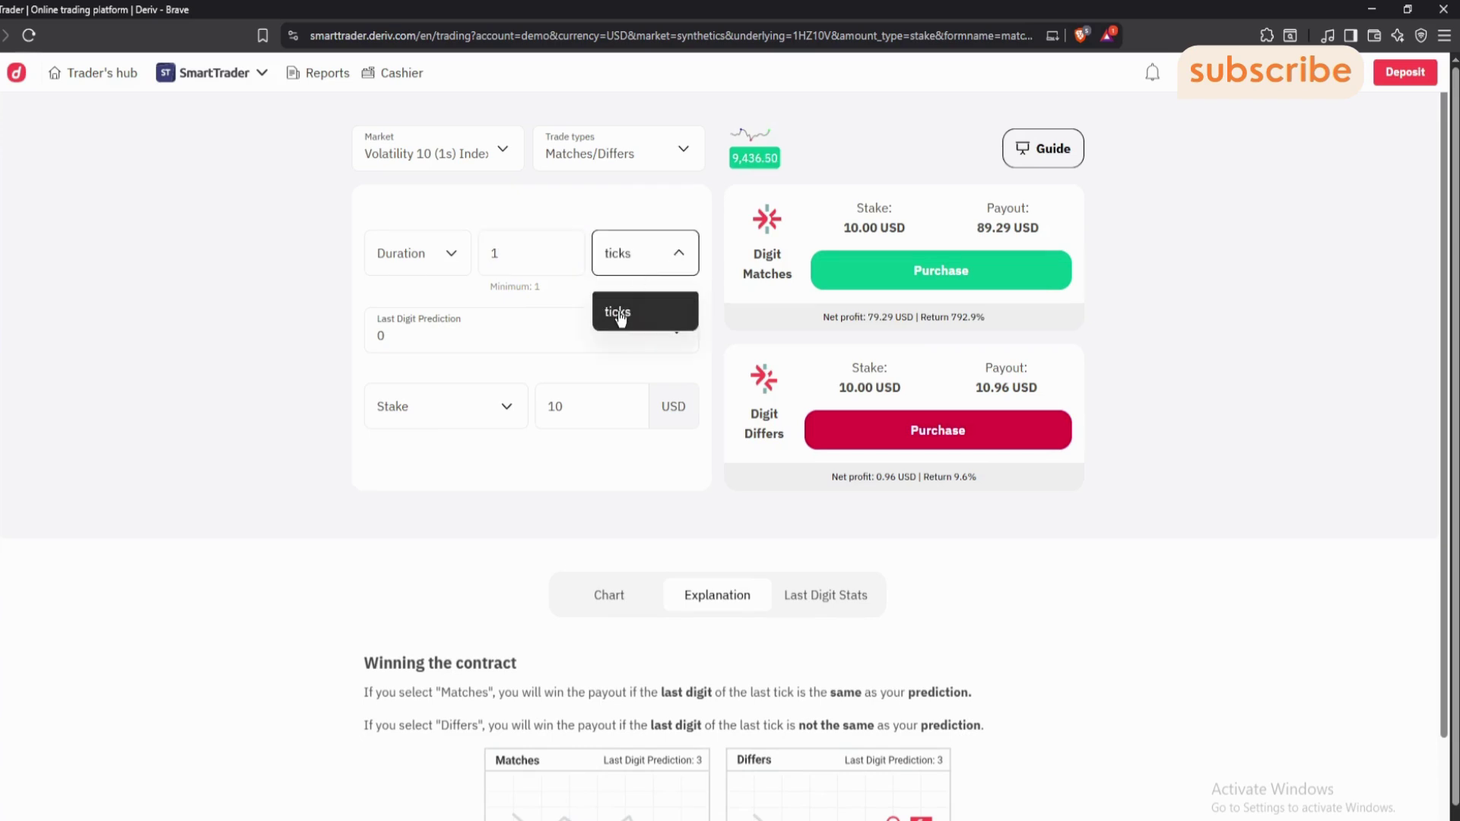
{"action": "left_click", "coordinate": [450, 341]}
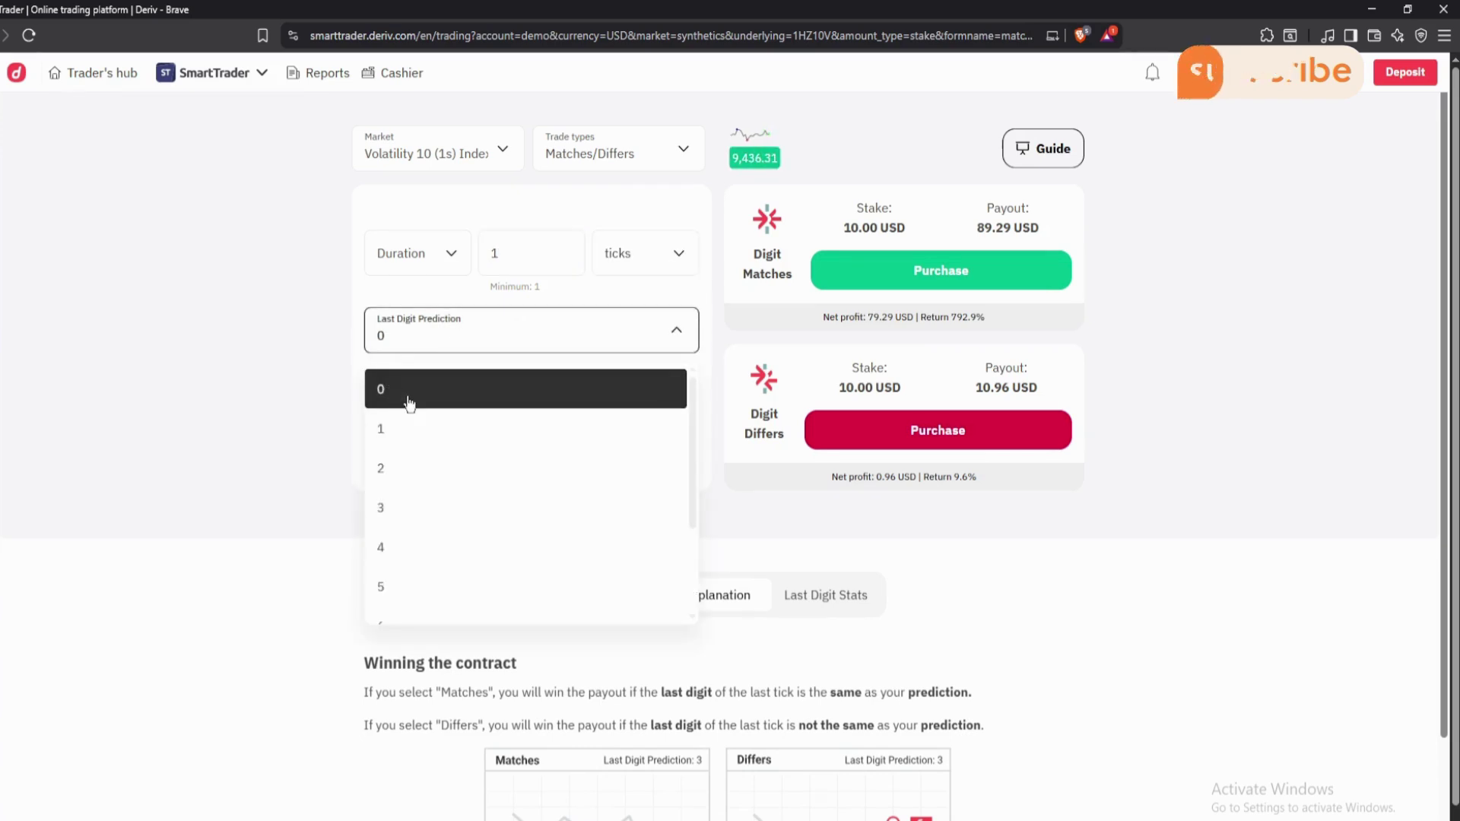
{"action": "left_click", "coordinate": [231, 368]}
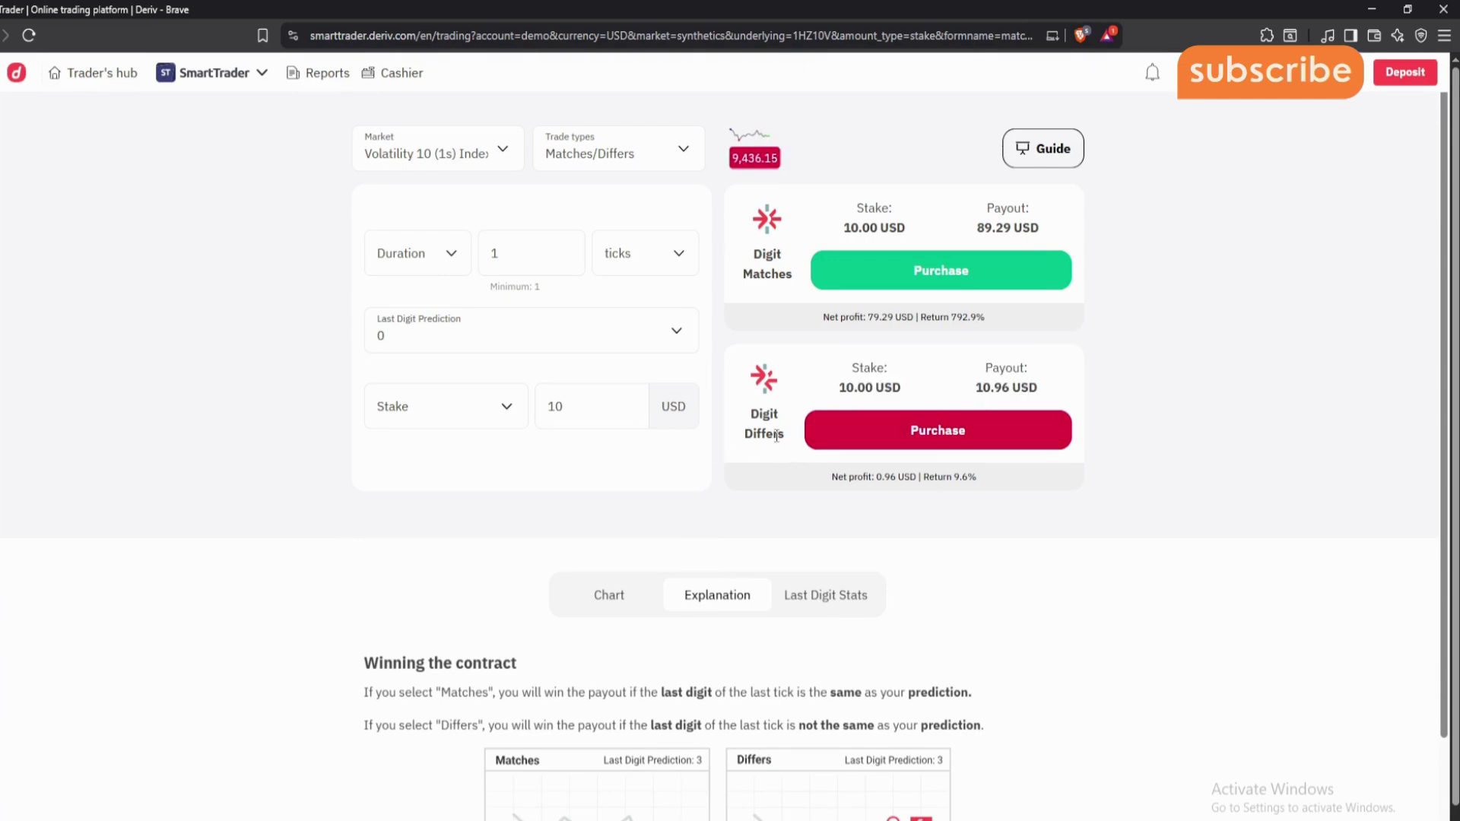
- Read the Matches/Differs explanation, then leave the live tick chart showing below the form
{"action": "scroll", "coordinate": [776, 436], "scroll_direction": "down", "scroll_amount": 2}
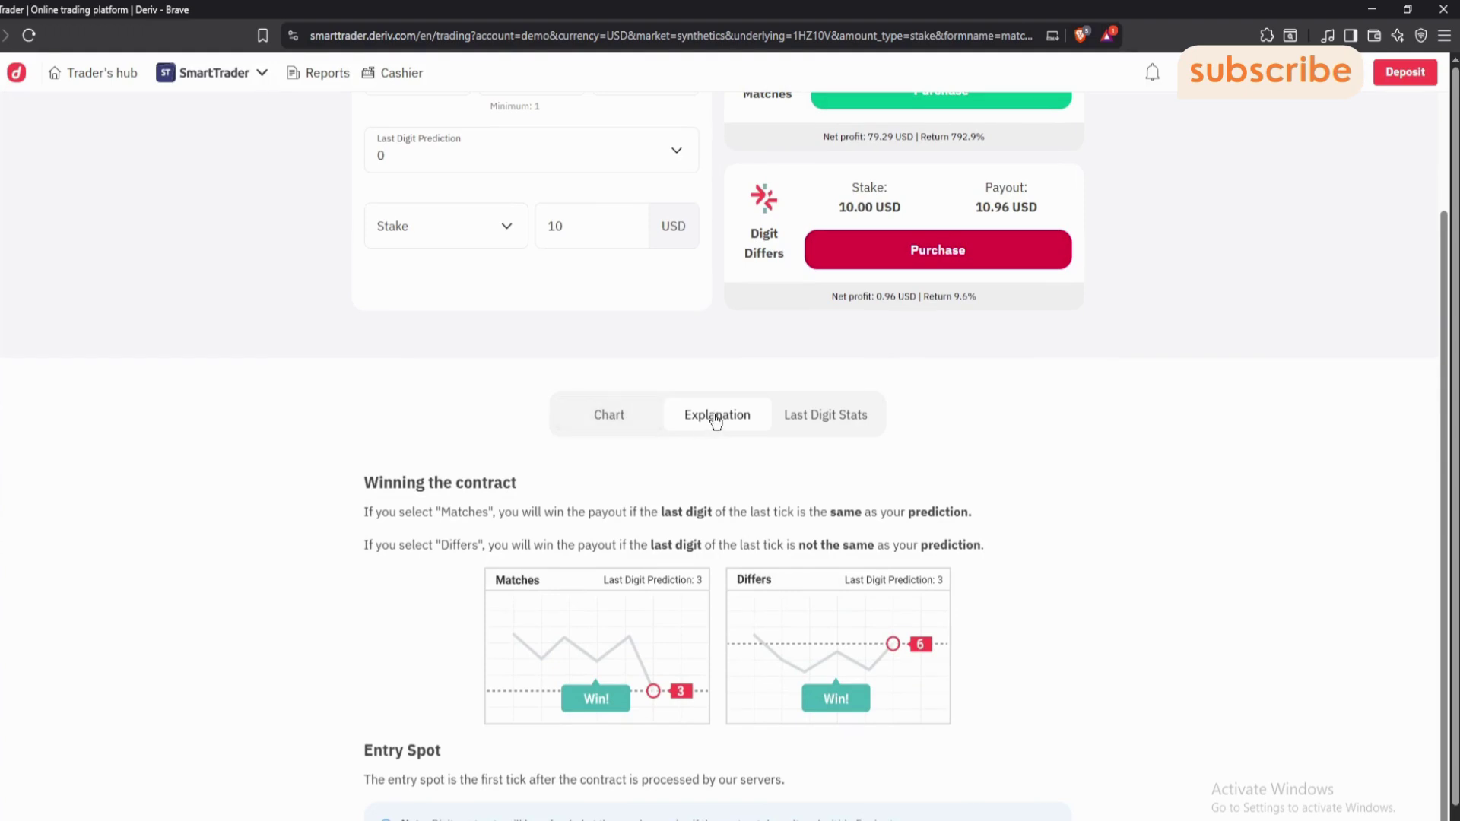
{"action": "left_click", "coordinate": [609, 427]}
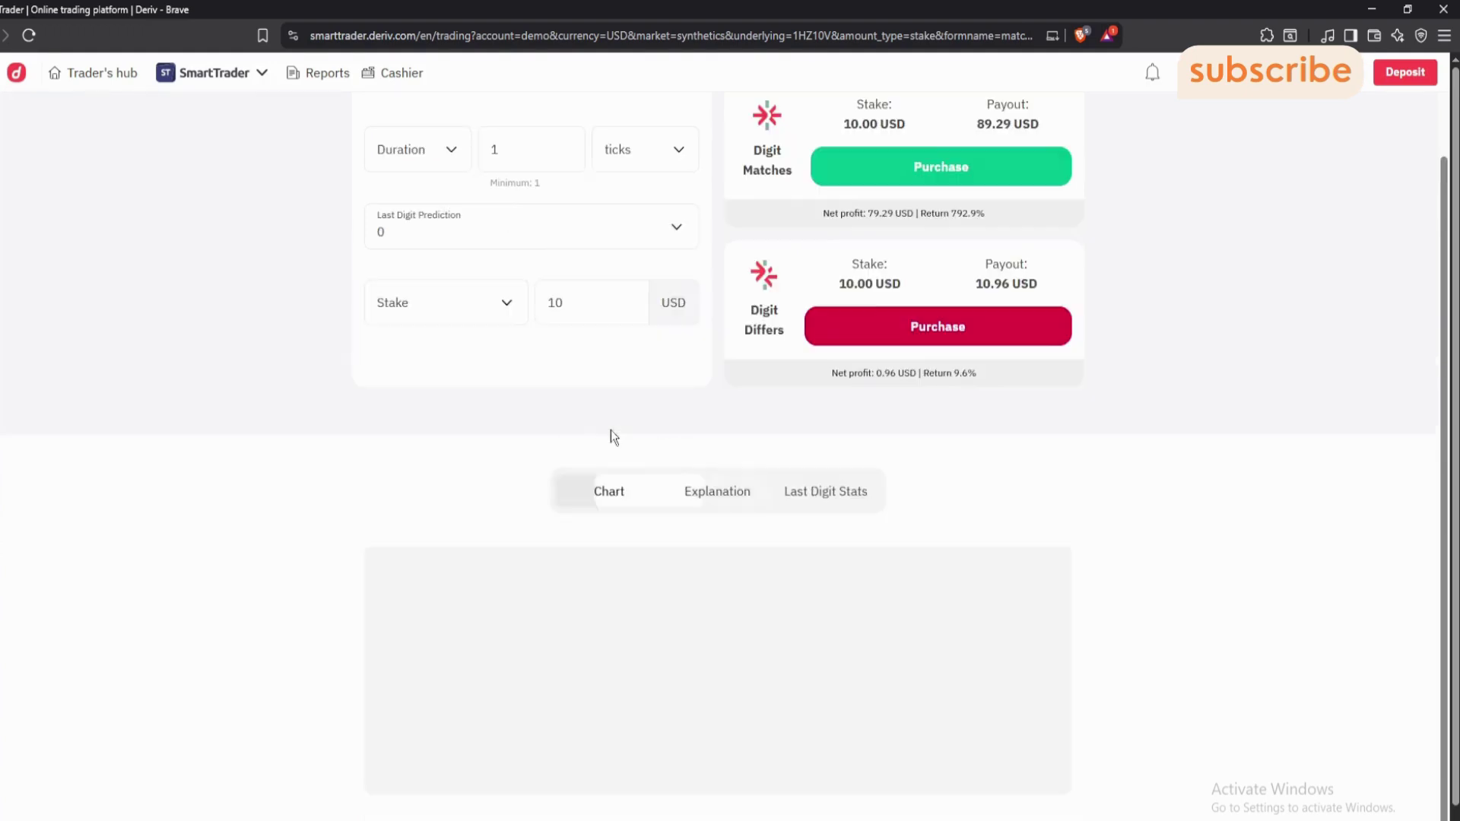
{"action": "scroll", "coordinate": [633, 422], "scroll_direction": "down", "scroll_amount": 1}
{"action": "left_click", "coordinate": [701, 381]}
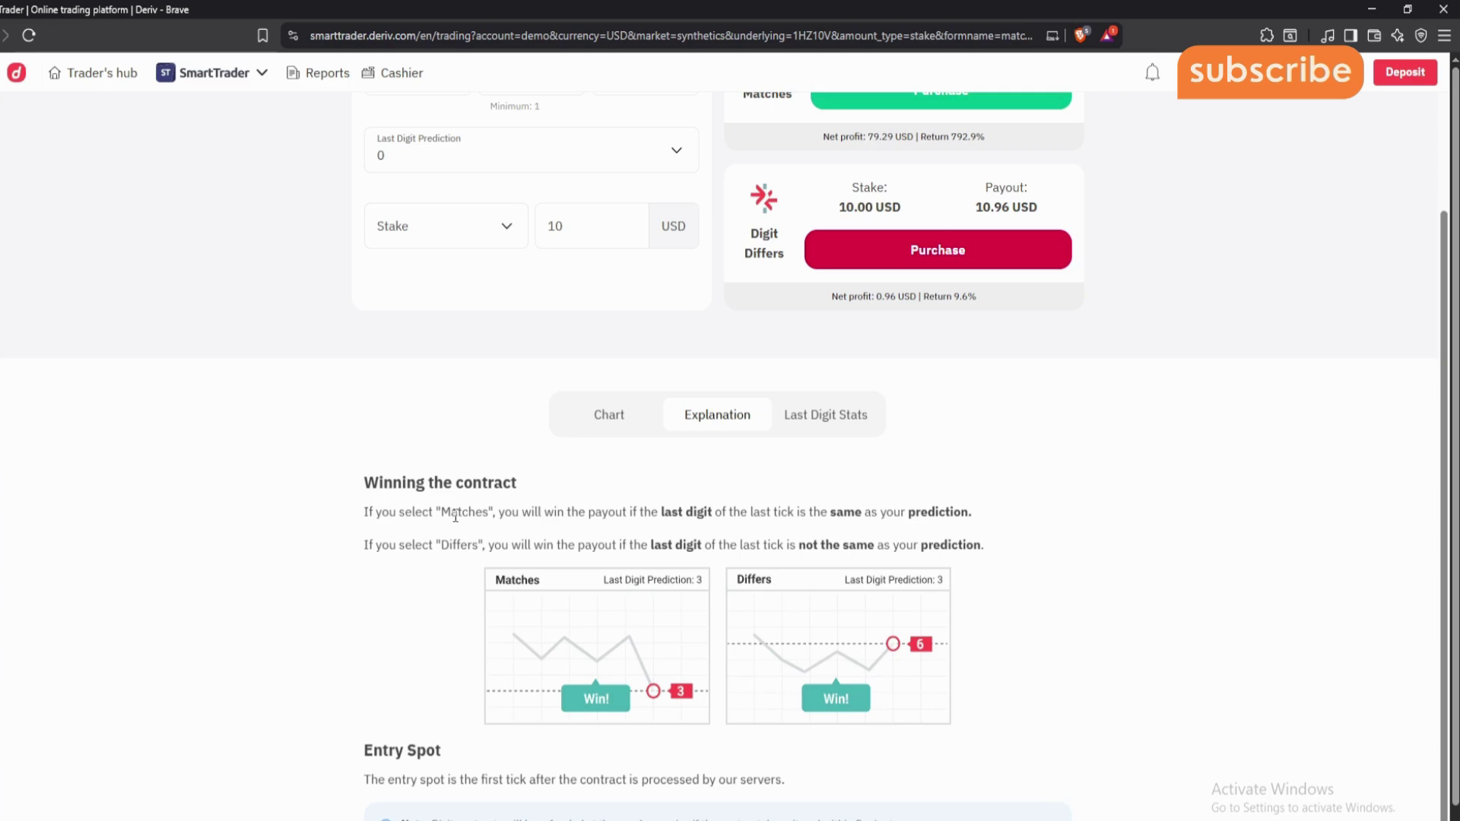
{"action": "scroll", "coordinate": [463, 498], "scroll_direction": "down", "scroll_amount": 1}
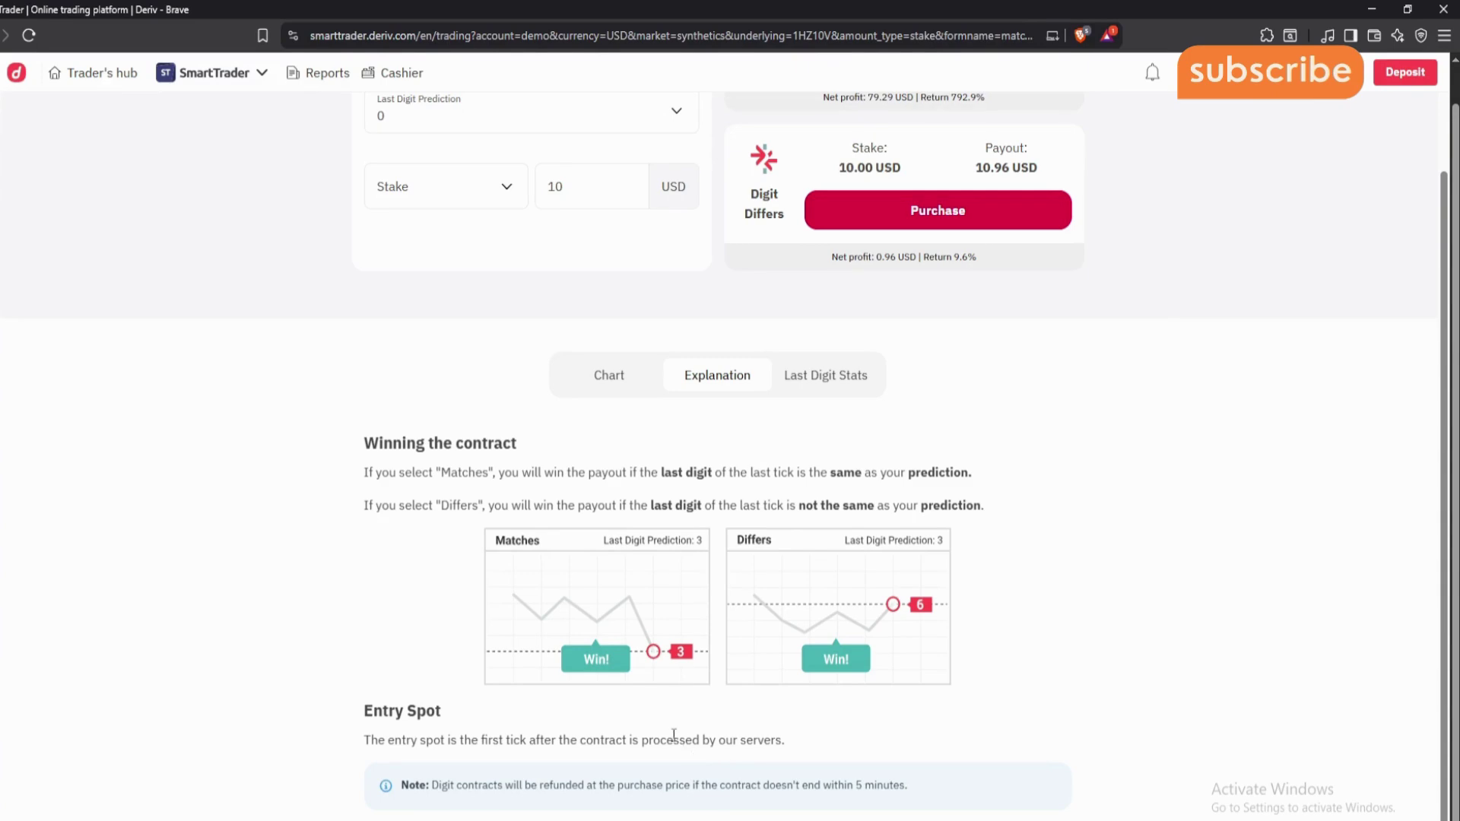
{"action": "left_click", "coordinate": [603, 375]}
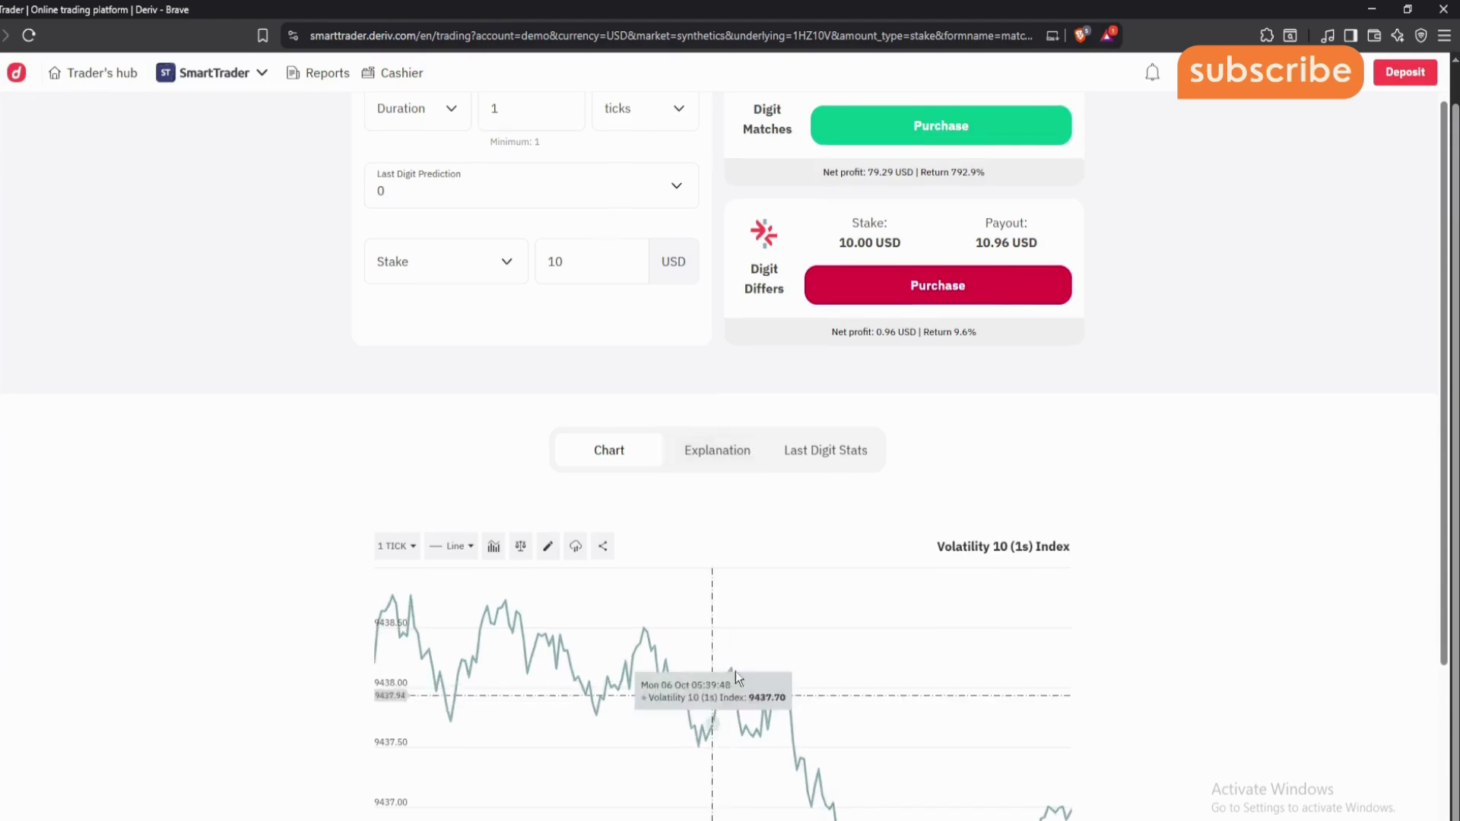
{"action": "scroll", "coordinate": [737, 673], "scroll_direction": "down", "scroll_amount": 3}
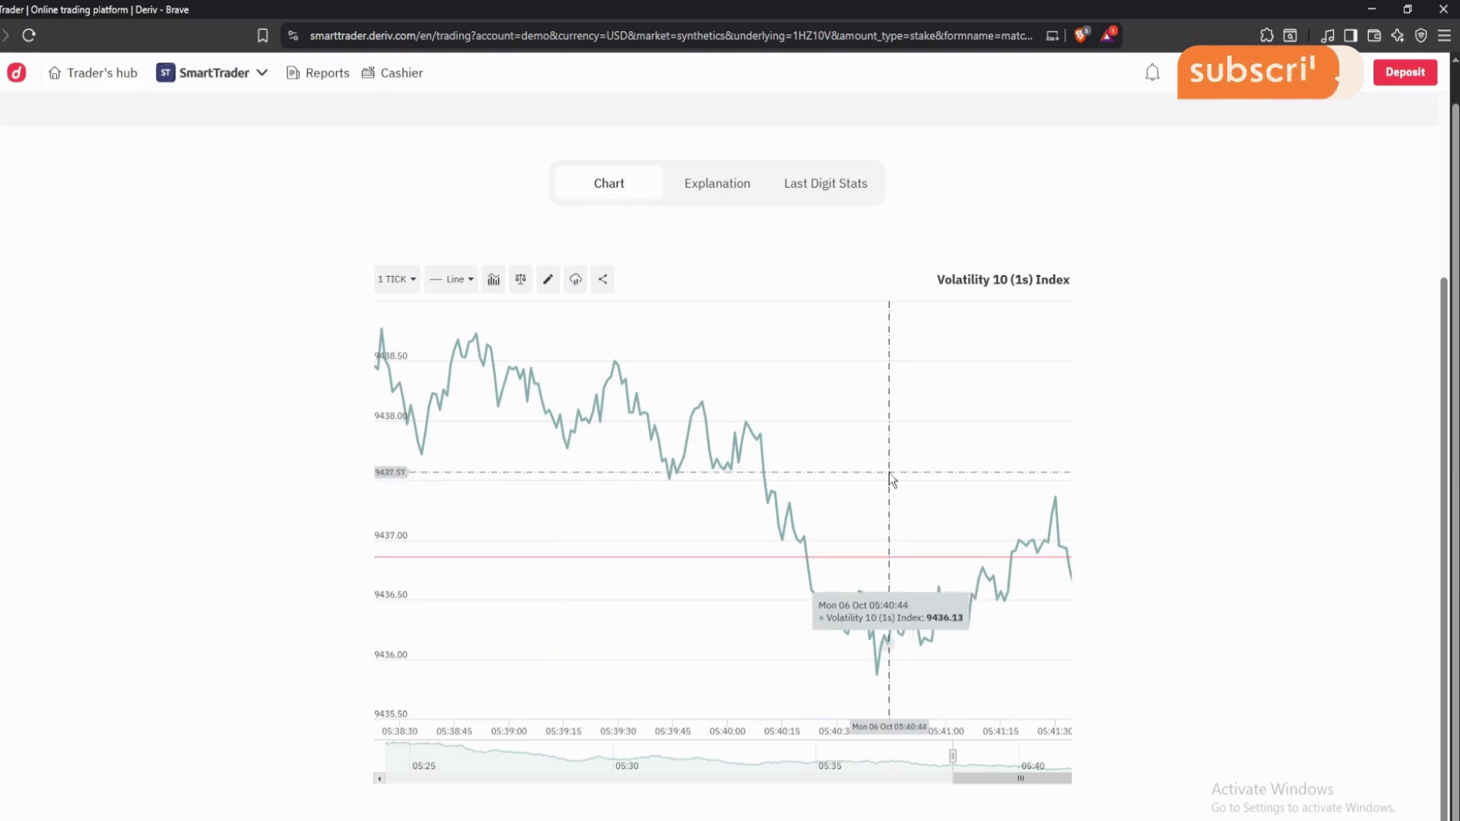
{"action": "scroll", "coordinate": [856, 445], "scroll_direction": "up", "scroll_amount": 4}
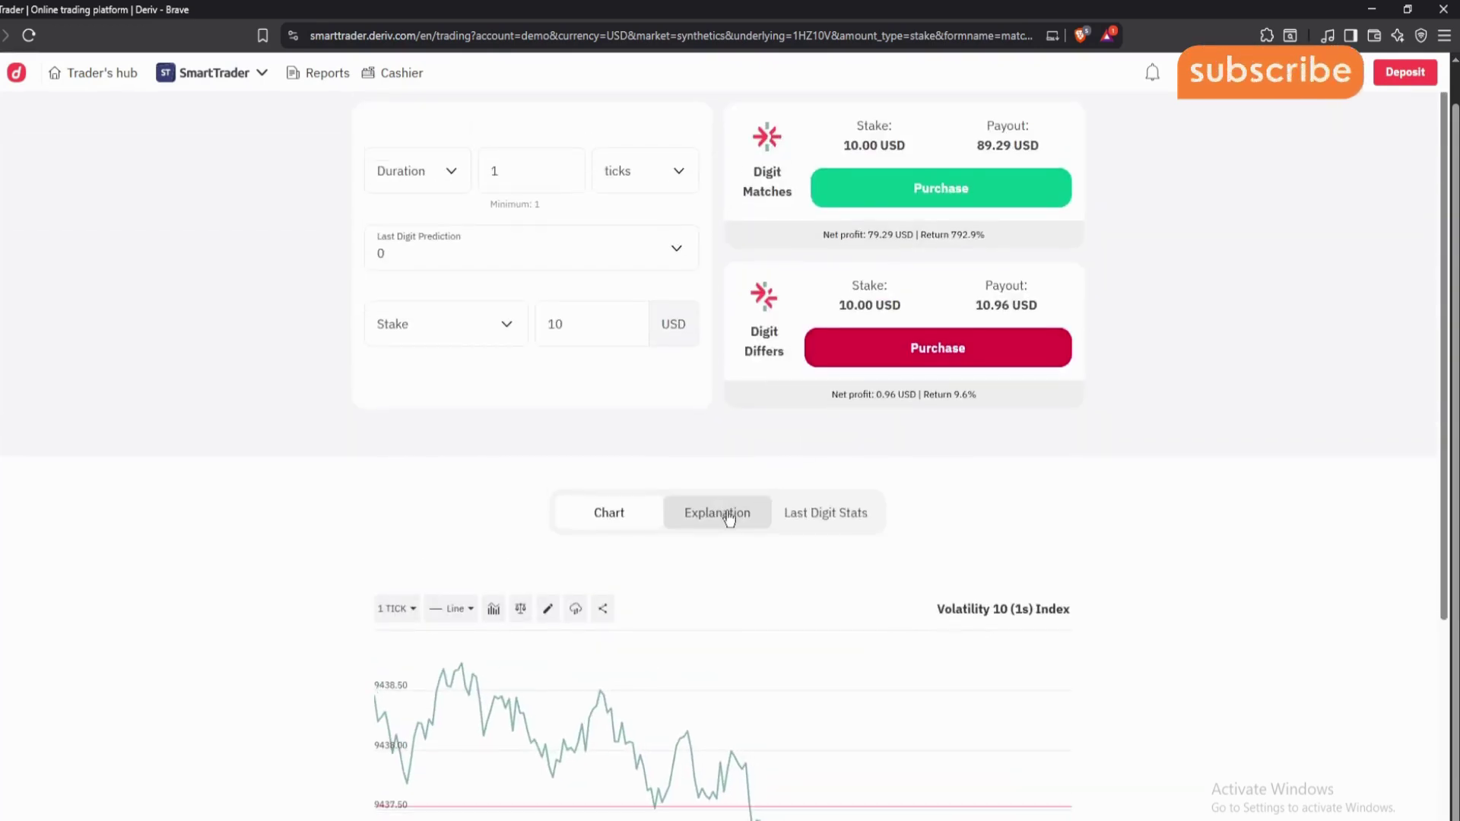
- Open the Last Digit Stats tab and look over the Volatility 10 (1s) digit percentages
{"action": "left_click", "coordinate": [819, 514]}
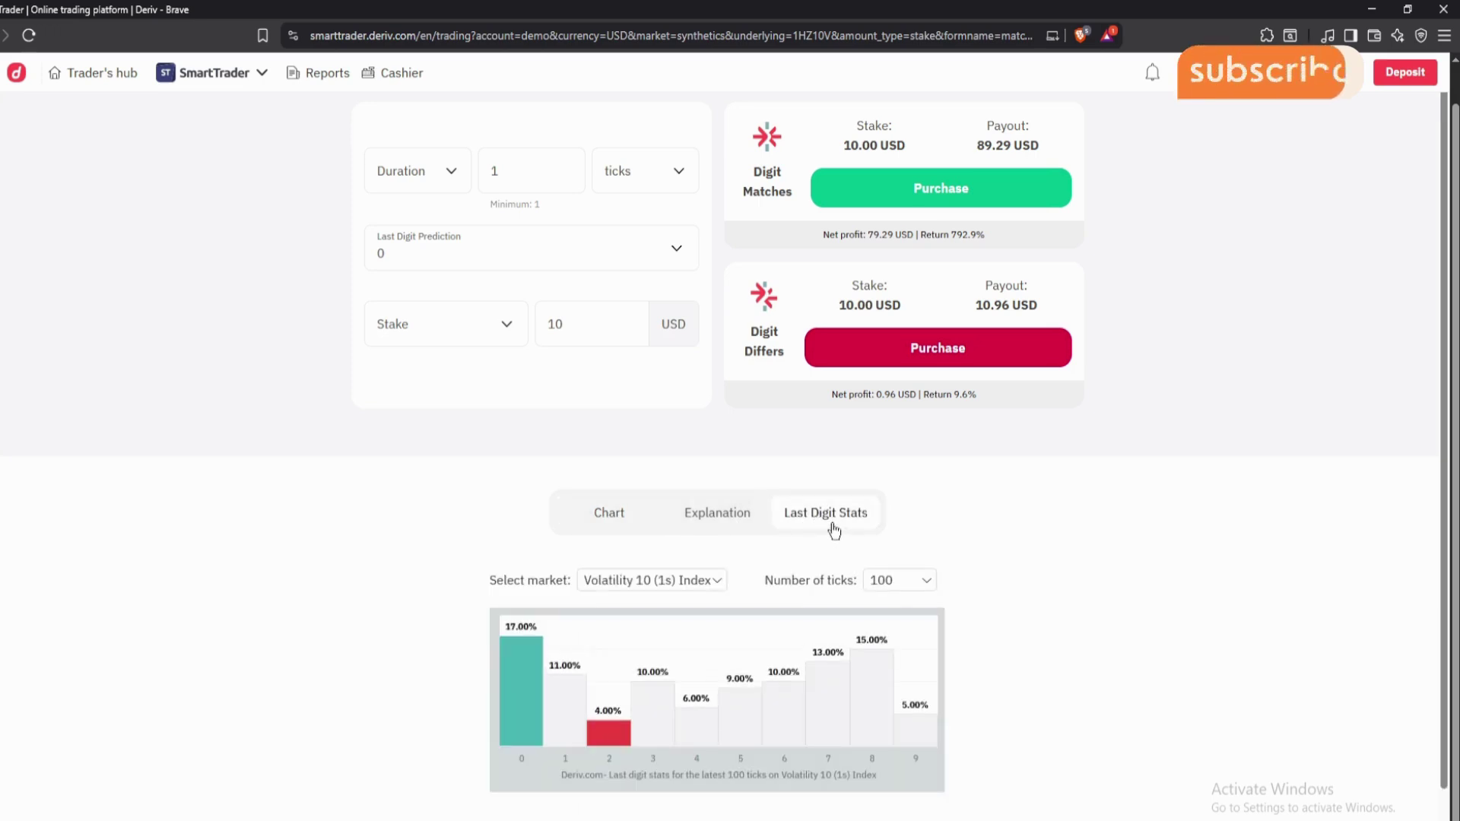
{"action": "scroll", "coordinate": [578, 438], "scroll_direction": "down", "scroll_amount": 1}
{"action": "scroll", "coordinate": [578, 438], "scroll_direction": "down", "scroll_amount": 1}
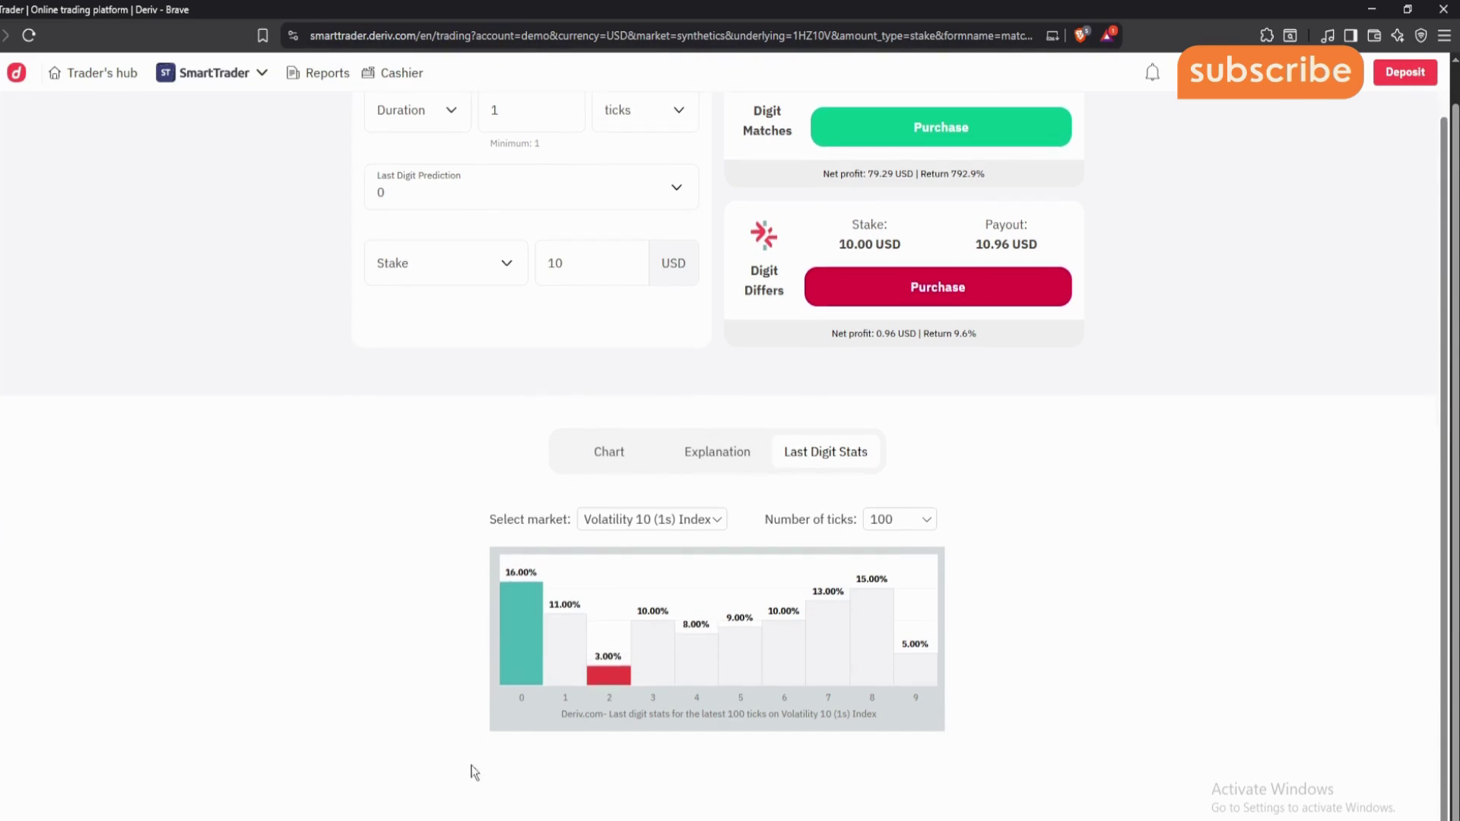
{"action": "mouse_move", "coordinate": [611, 666]}
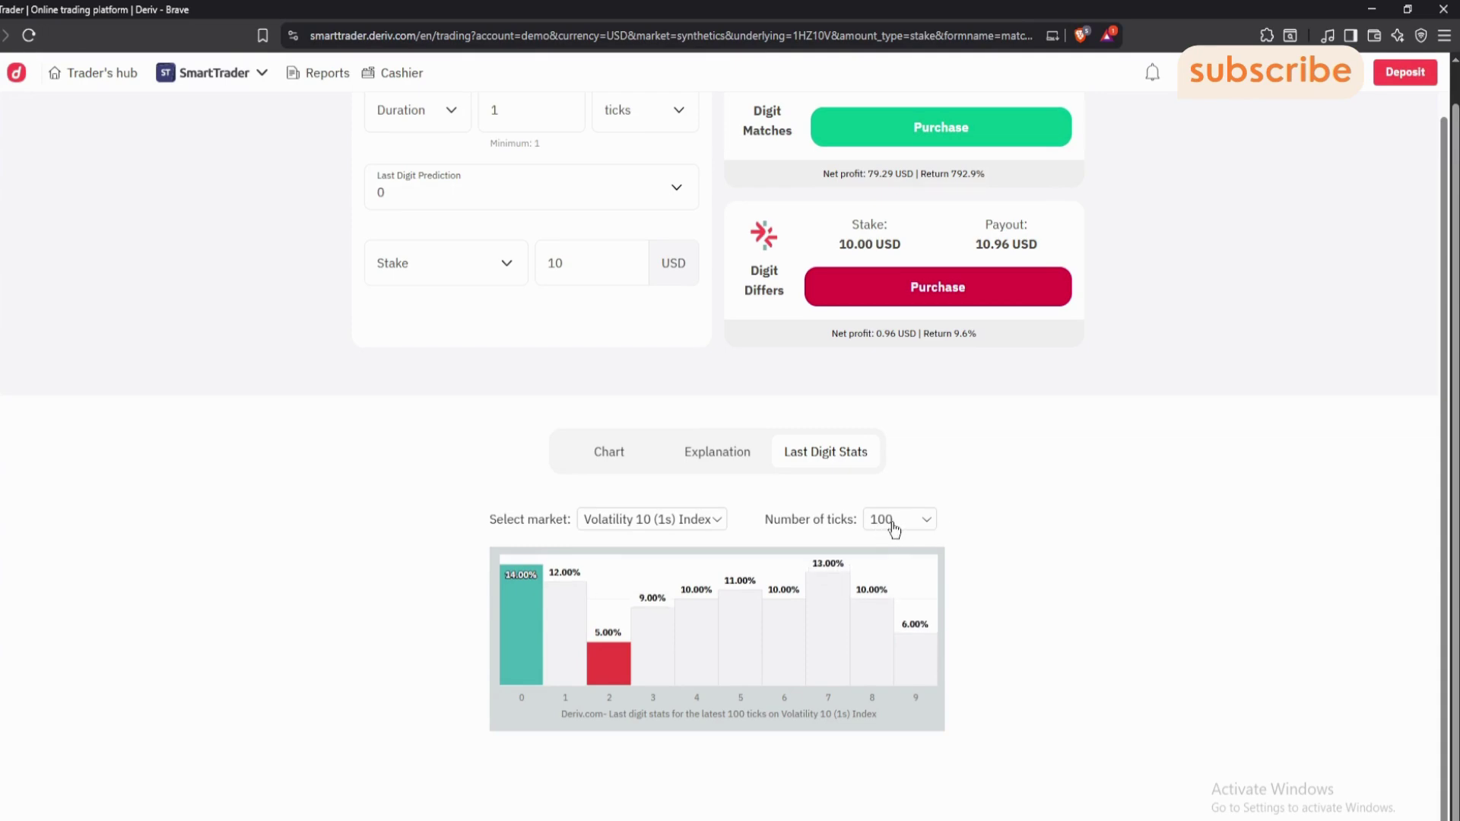
{"action": "scroll", "coordinate": [597, 543], "scroll_direction": "up", "scroll_amount": 1}
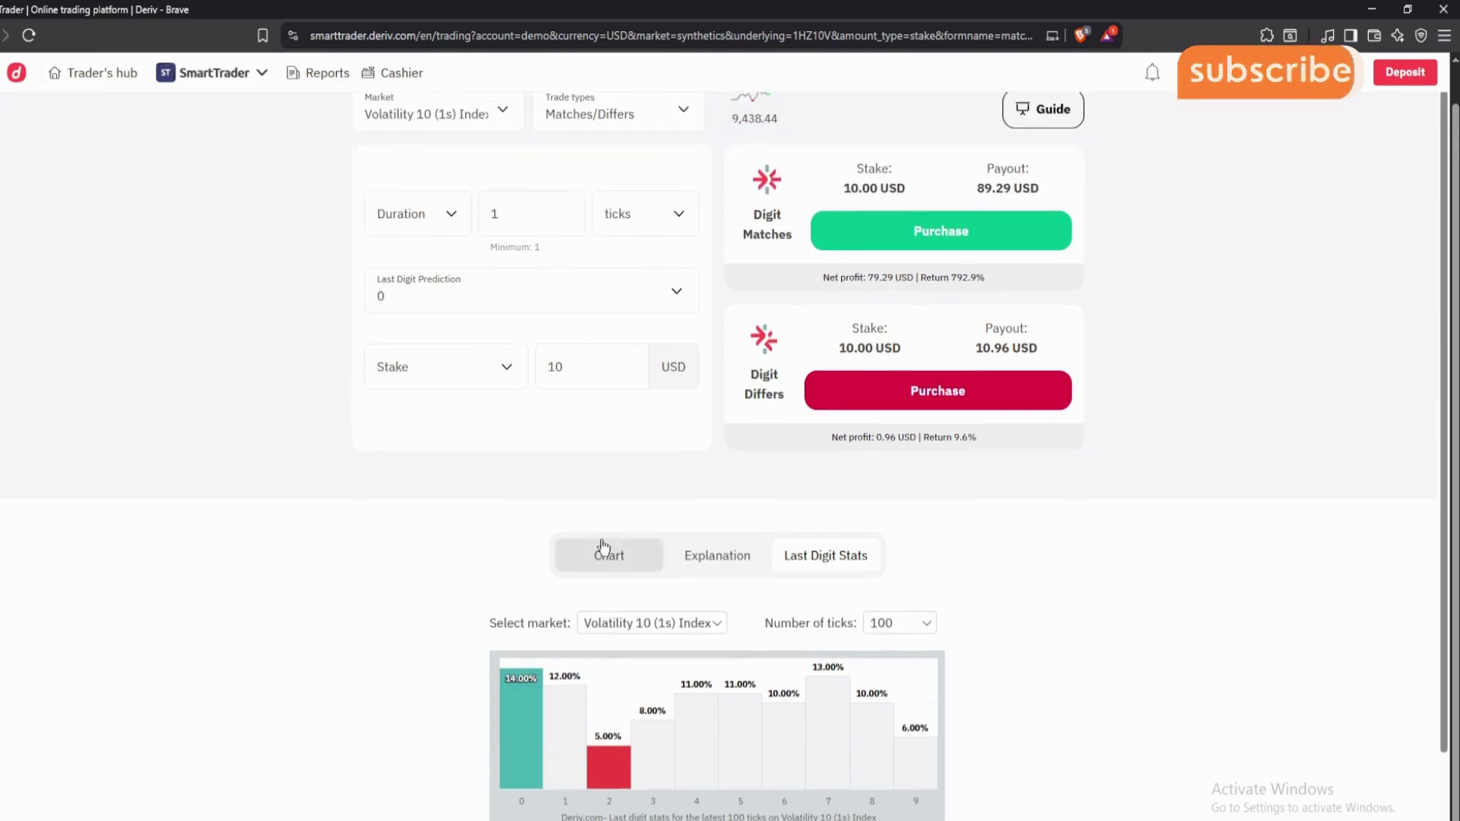
{"action": "scroll", "coordinate": [602, 546], "scroll_direction": "up", "scroll_amount": 1}
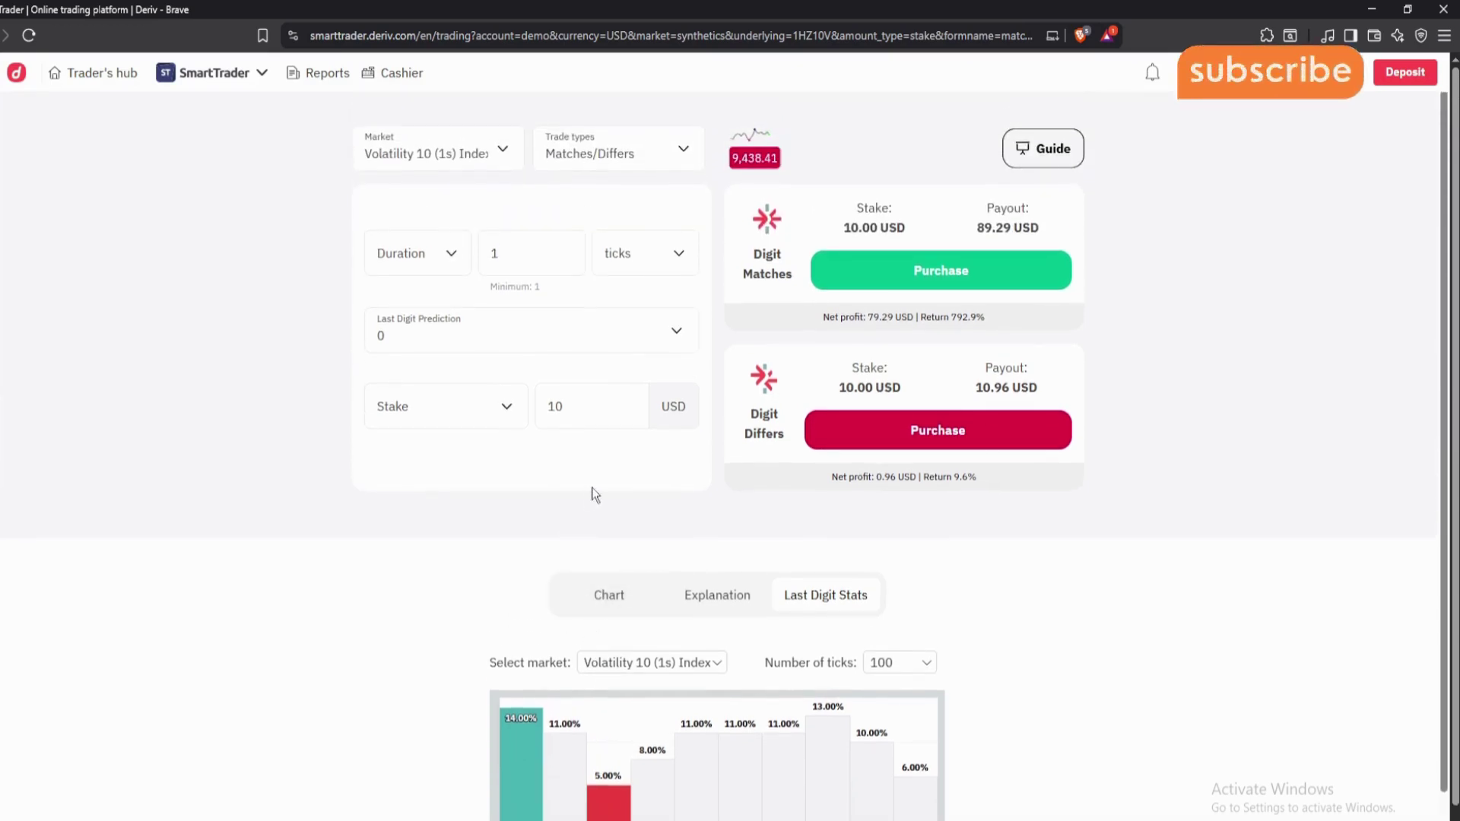
{"action": "scroll", "coordinate": [517, 536], "scroll_direction": "down", "scroll_amount": 1}
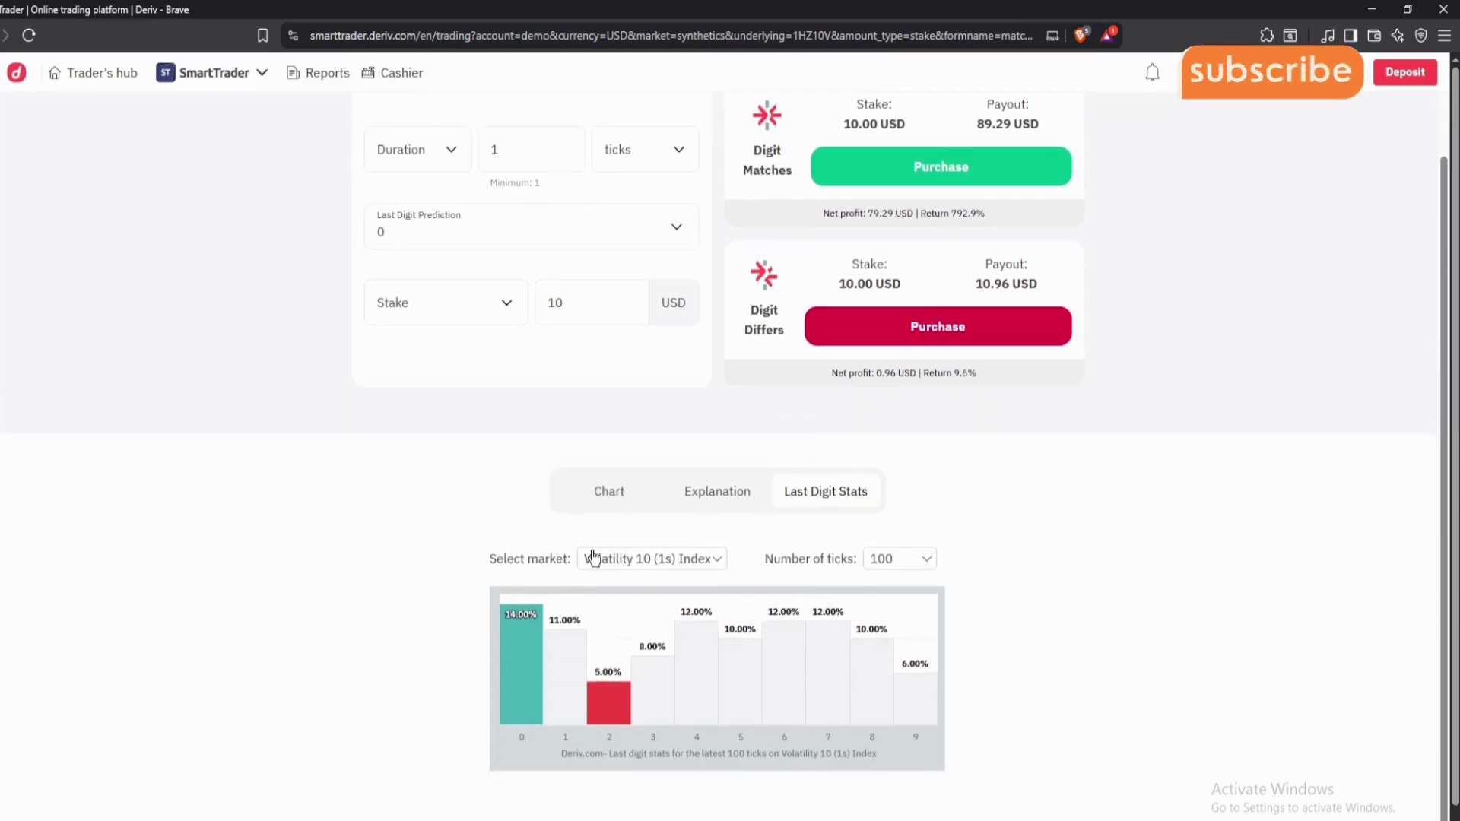
{"action": "scroll", "coordinate": [594, 555], "scroll_direction": "up", "scroll_amount": 1}
{"action": "scroll", "coordinate": [597, 555], "scroll_direction": "up", "scroll_amount": 1}
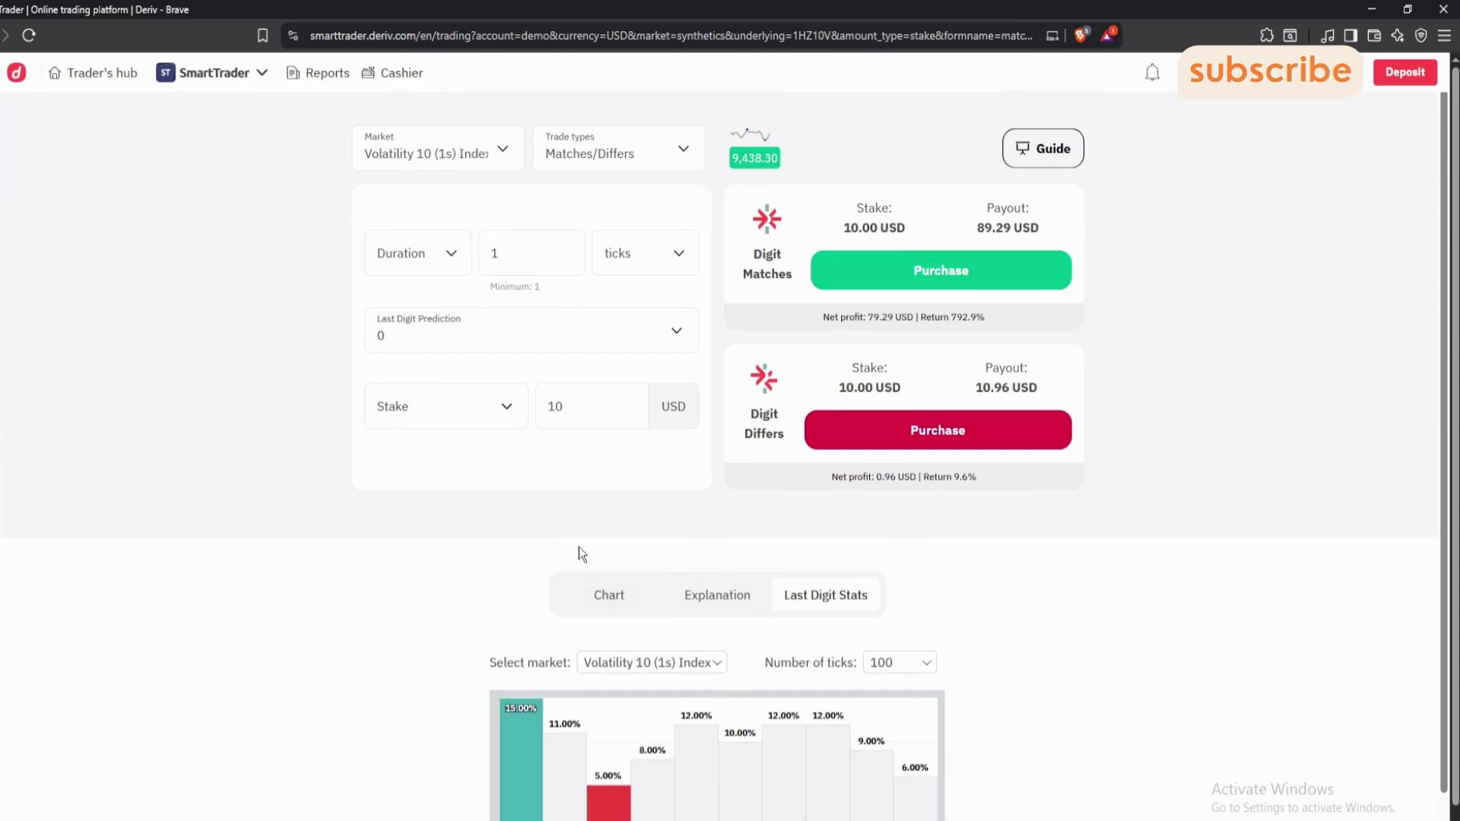
{"action": "scroll", "coordinate": [585, 555], "scroll_direction": "down", "scroll_amount": 1}
- Select Volatility 15 (1s) Index in the digit-stats market list
{"action": "left_click", "coordinate": [606, 559]}
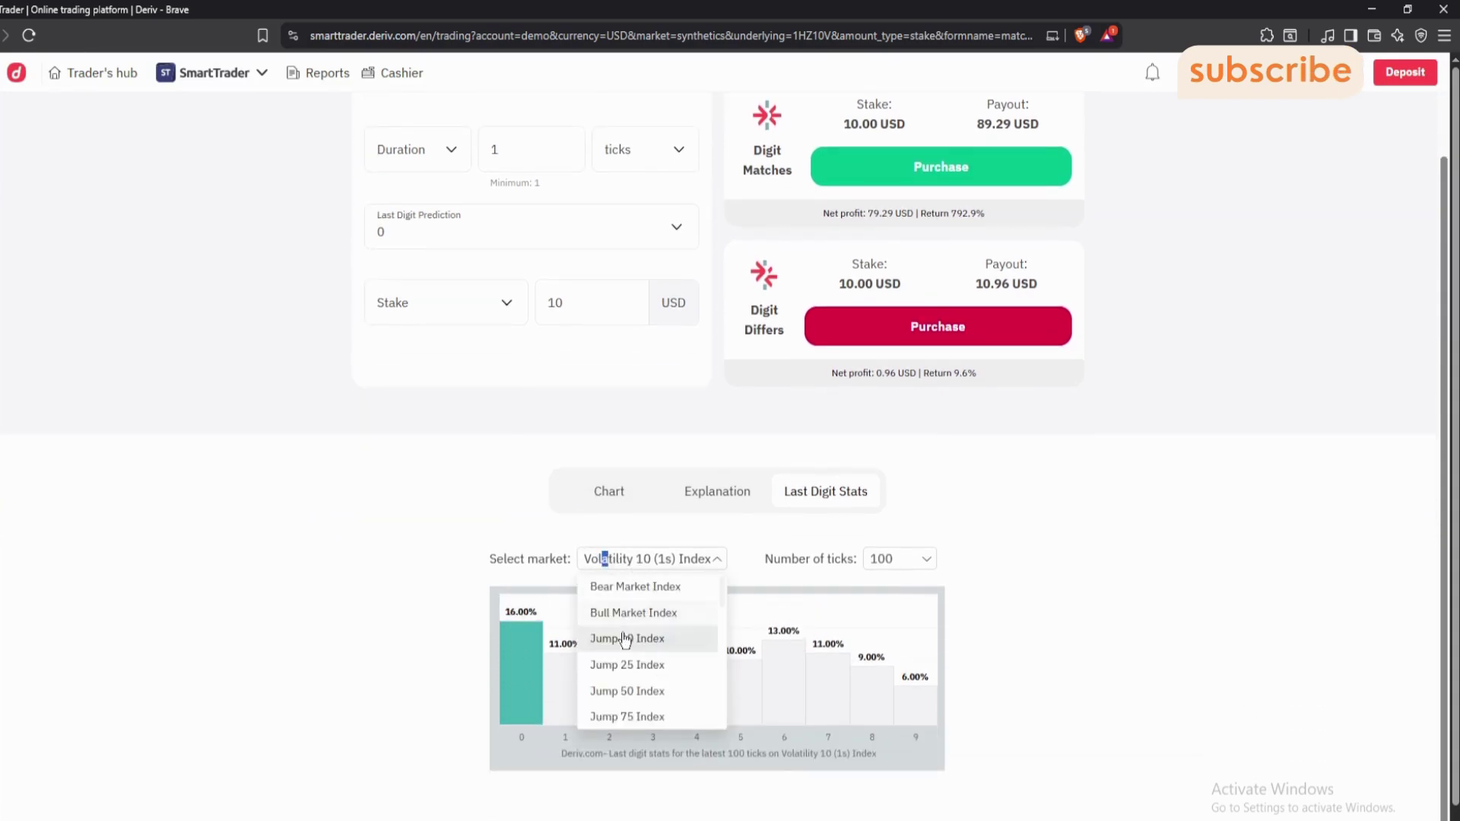
{"action": "scroll", "coordinate": [636, 685], "scroll_direction": "down", "scroll_amount": 6}
{"action": "scroll", "coordinate": [639, 654], "scroll_direction": "up", "scroll_amount": 3}
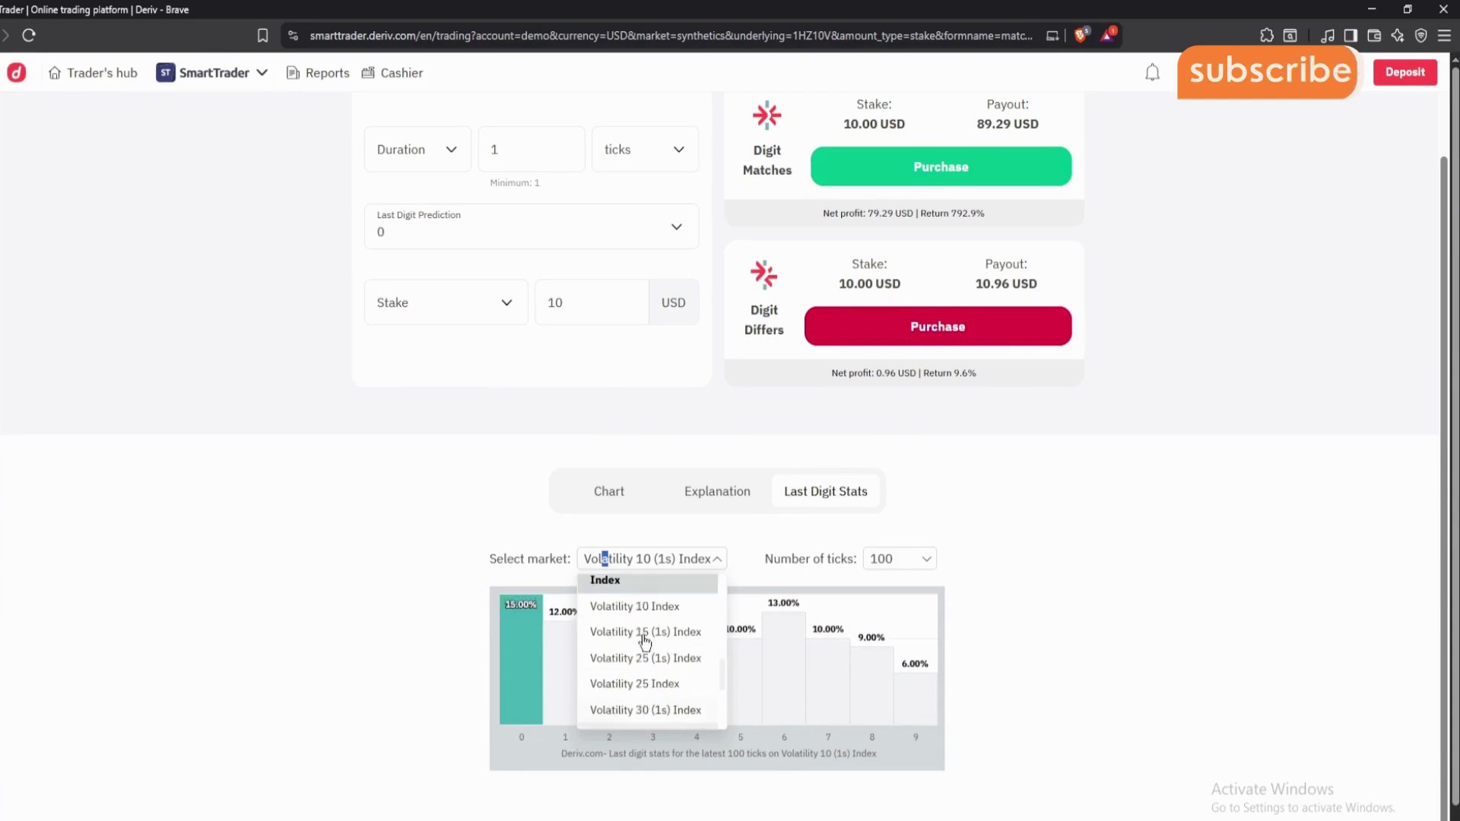
{"action": "left_click", "coordinate": [518, 541]}
{"action": "scroll", "coordinate": [559, 470], "scroll_direction": "up", "scroll_amount": 1}
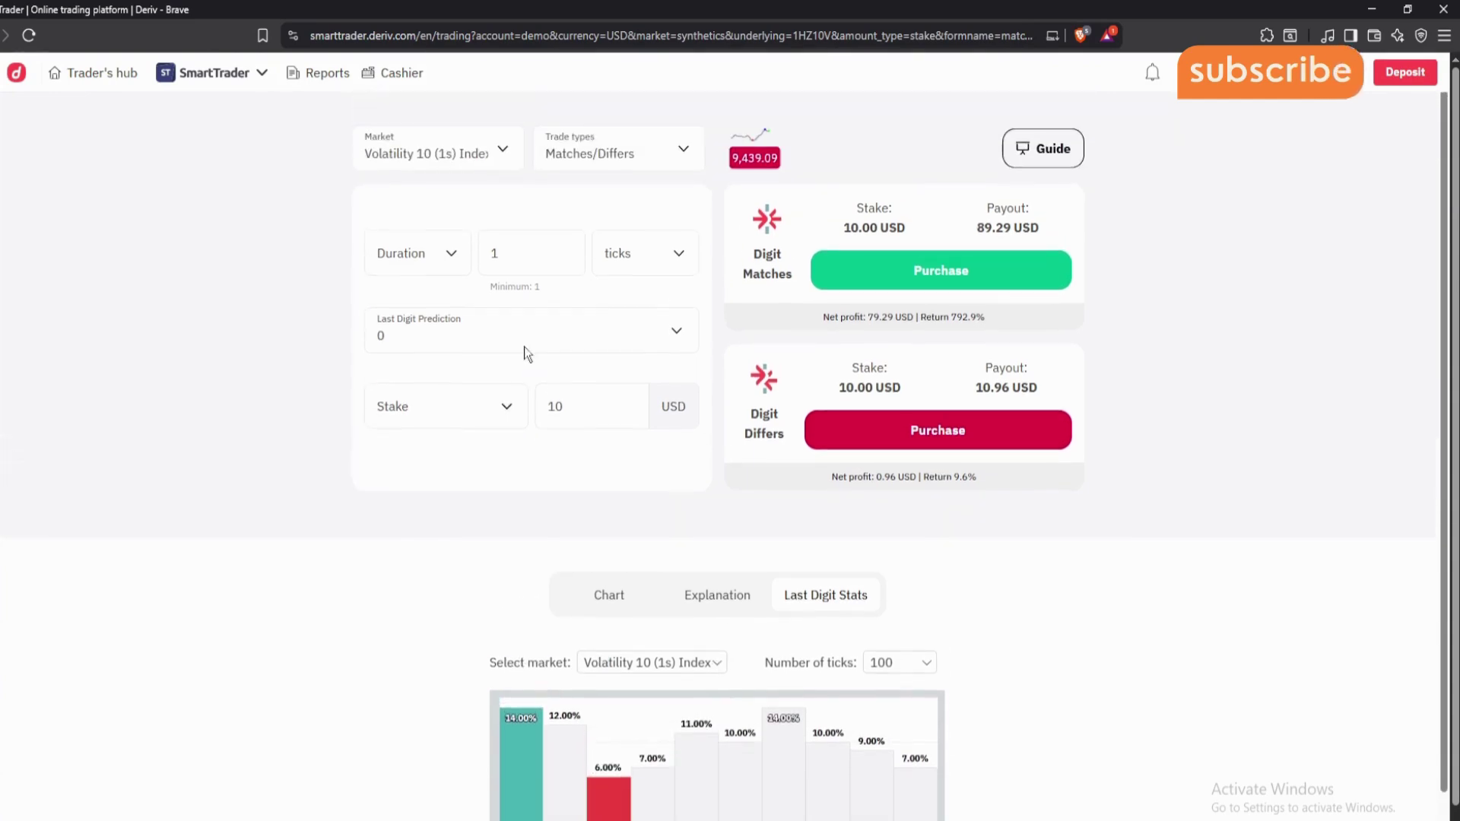
{"action": "scroll", "coordinate": [691, 453], "scroll_direction": "down", "scroll_amount": 1}
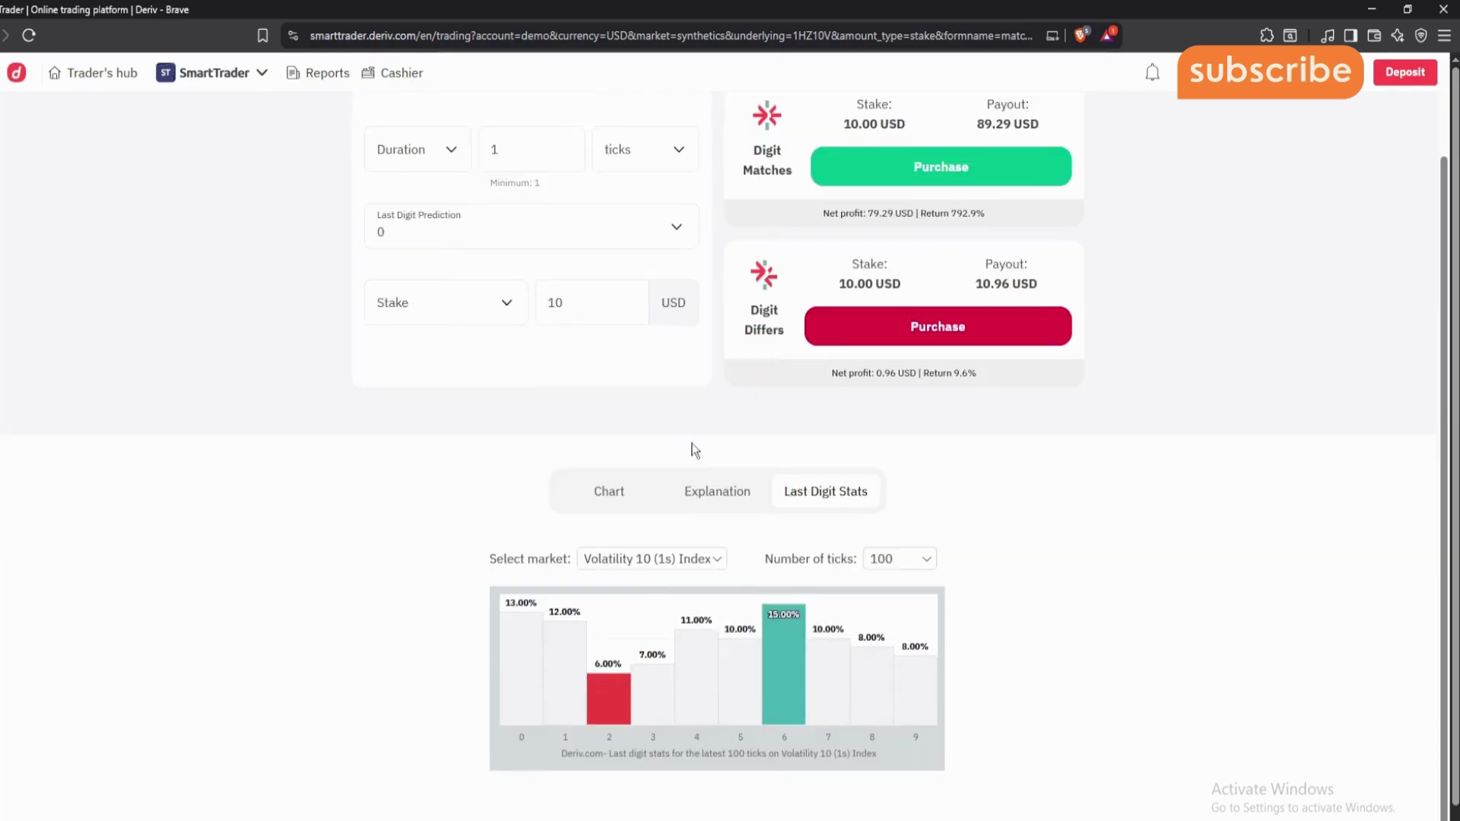
{"action": "left_click", "coordinate": [669, 558]}
{"action": "scroll", "coordinate": [660, 655], "scroll_direction": "down", "scroll_amount": 2}
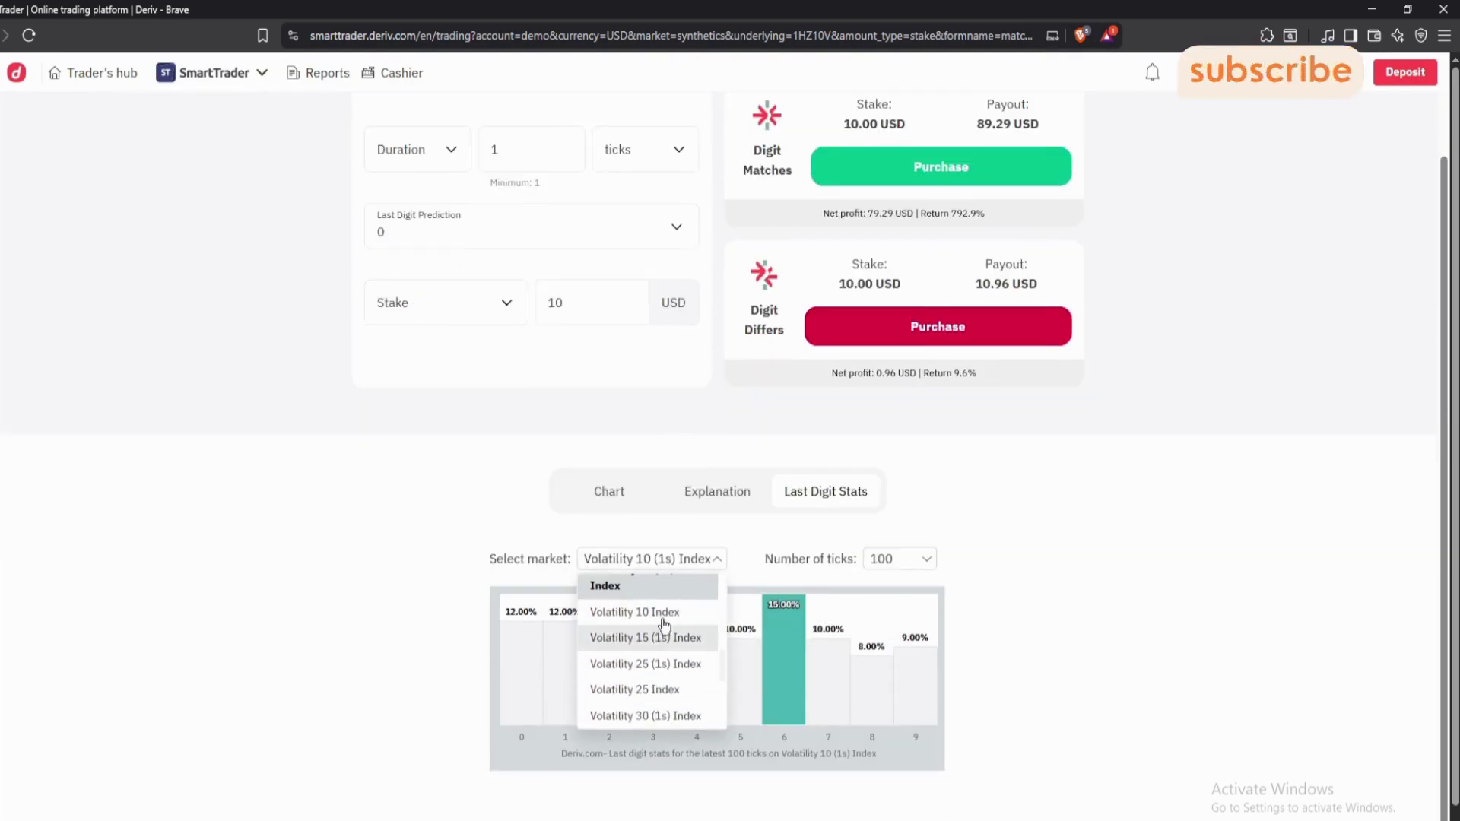
{"action": "left_click", "coordinate": [657, 650]}
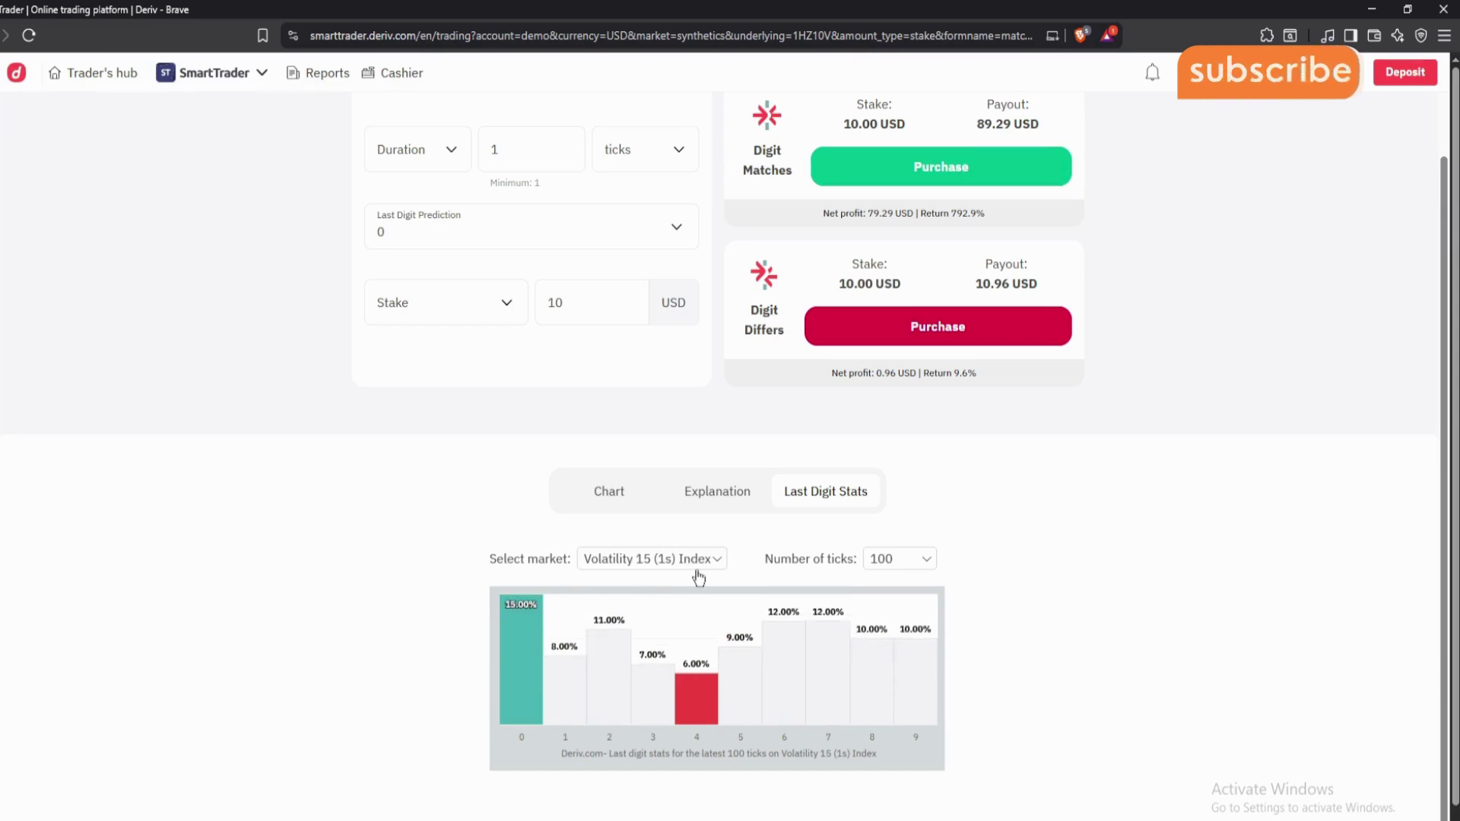
{"action": "scroll", "coordinate": [472, 244], "scroll_direction": "up", "scroll_amount": 2}
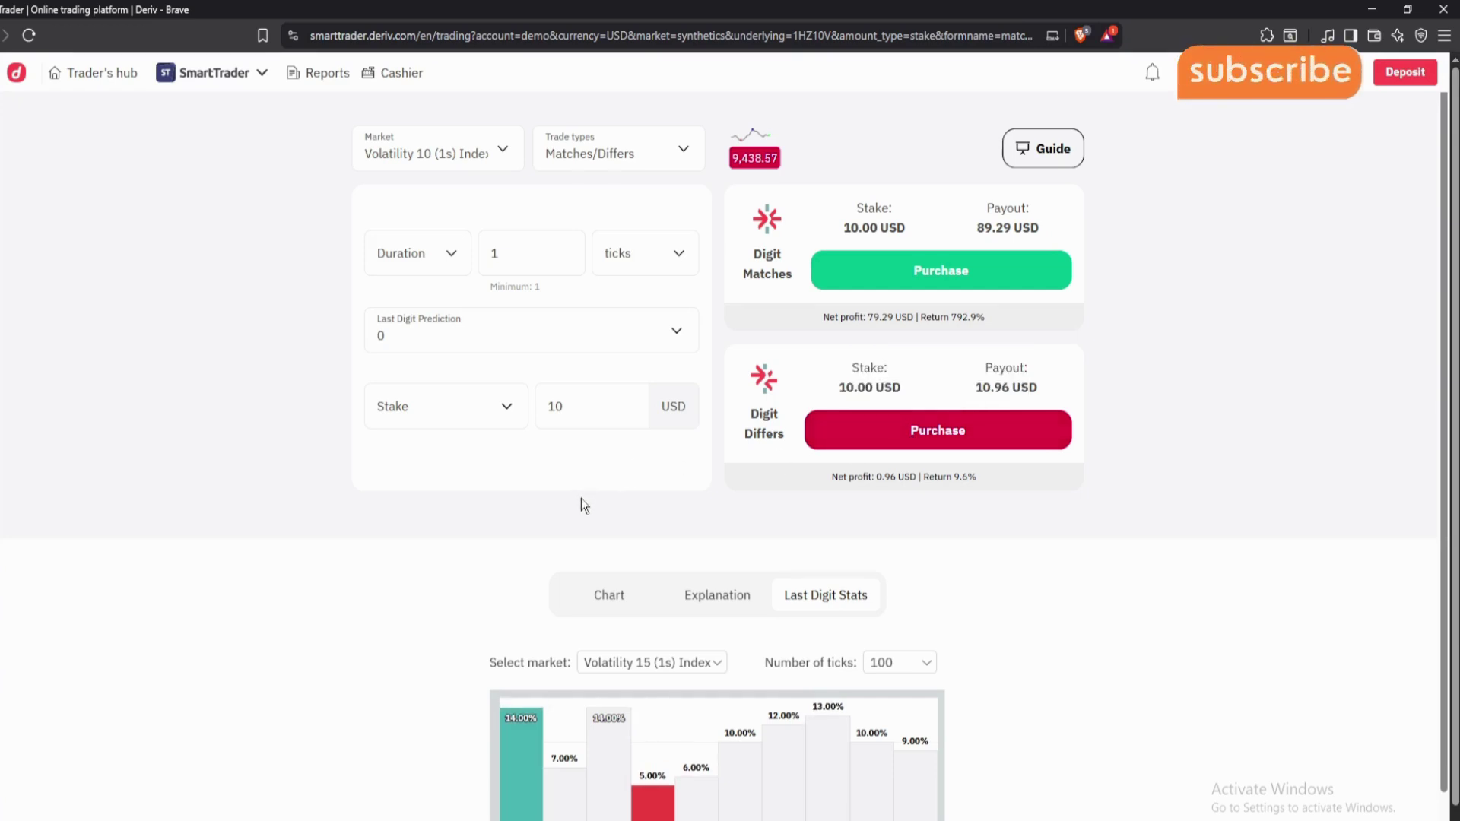
{"action": "scroll", "coordinate": [612, 441], "scroll_direction": "down", "scroll_amount": 1}
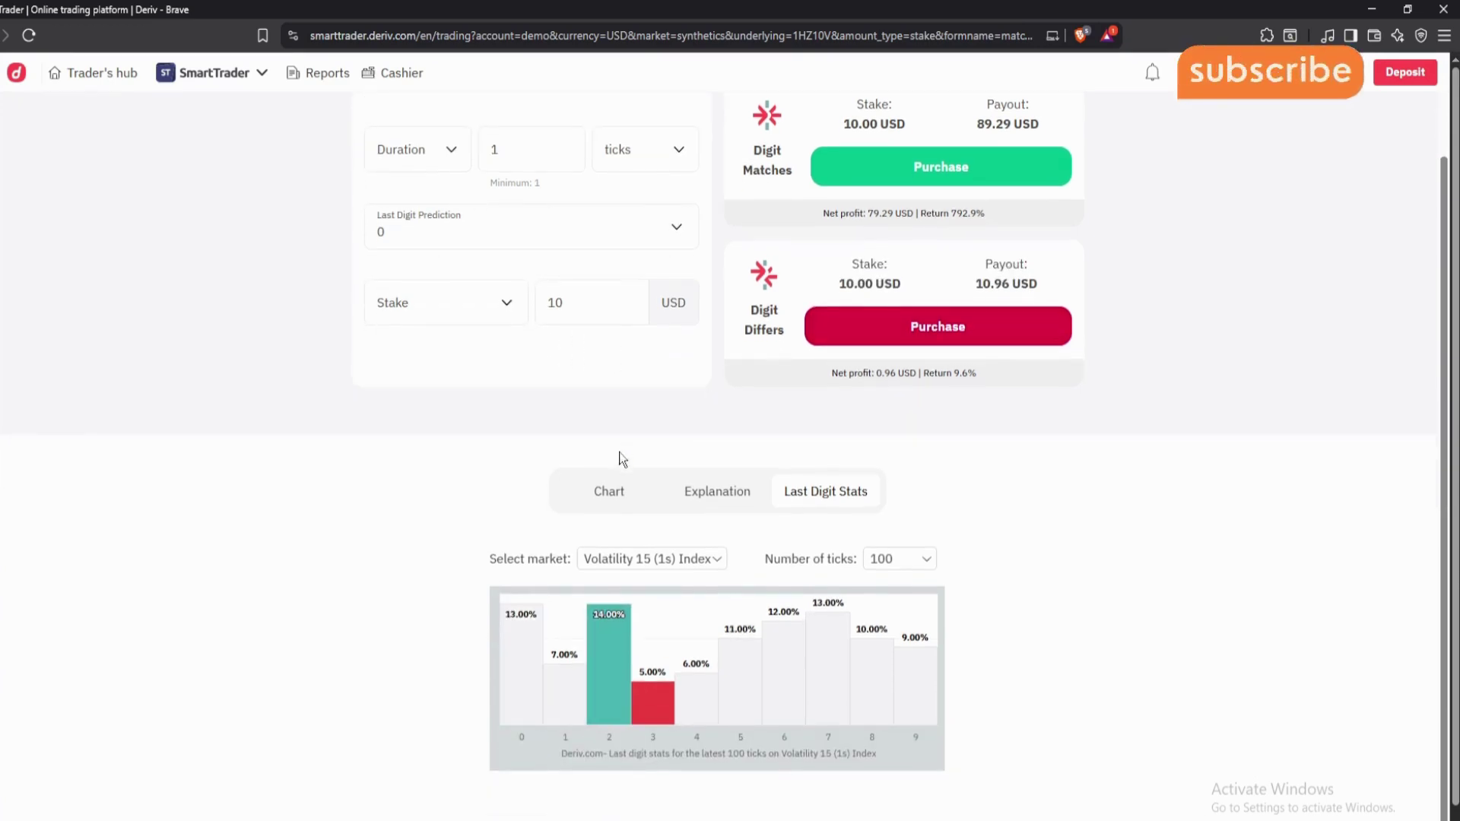
{"action": "left_click", "coordinate": [624, 576]}
- Change the traded market to Volatility 15 (1s), then to Volatility 25 (1s) Index
{"action": "scroll", "coordinate": [440, 385], "scroll_direction": "up", "scroll_amount": 1}
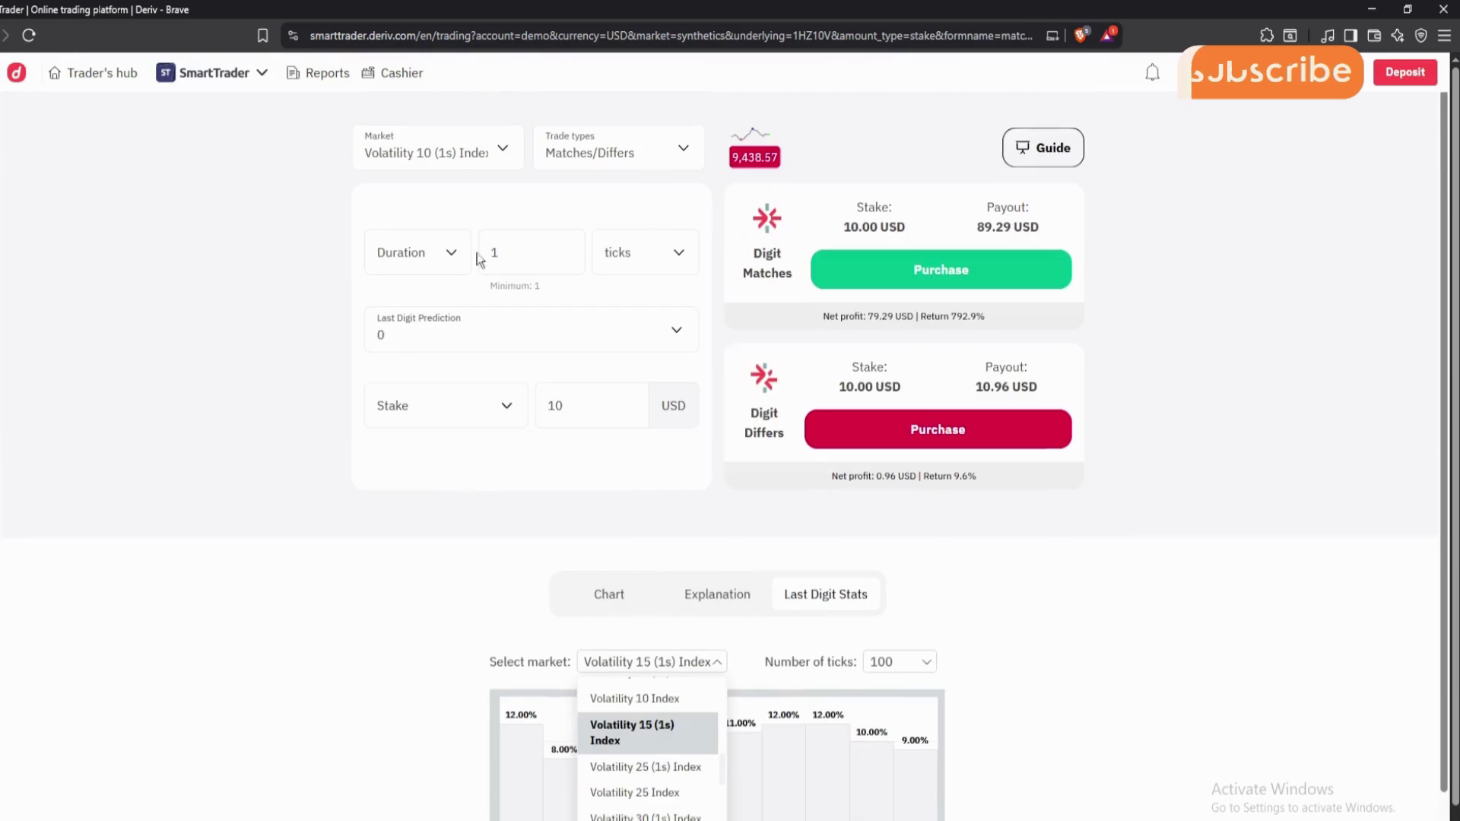
{"action": "left_click", "coordinate": [464, 156]}
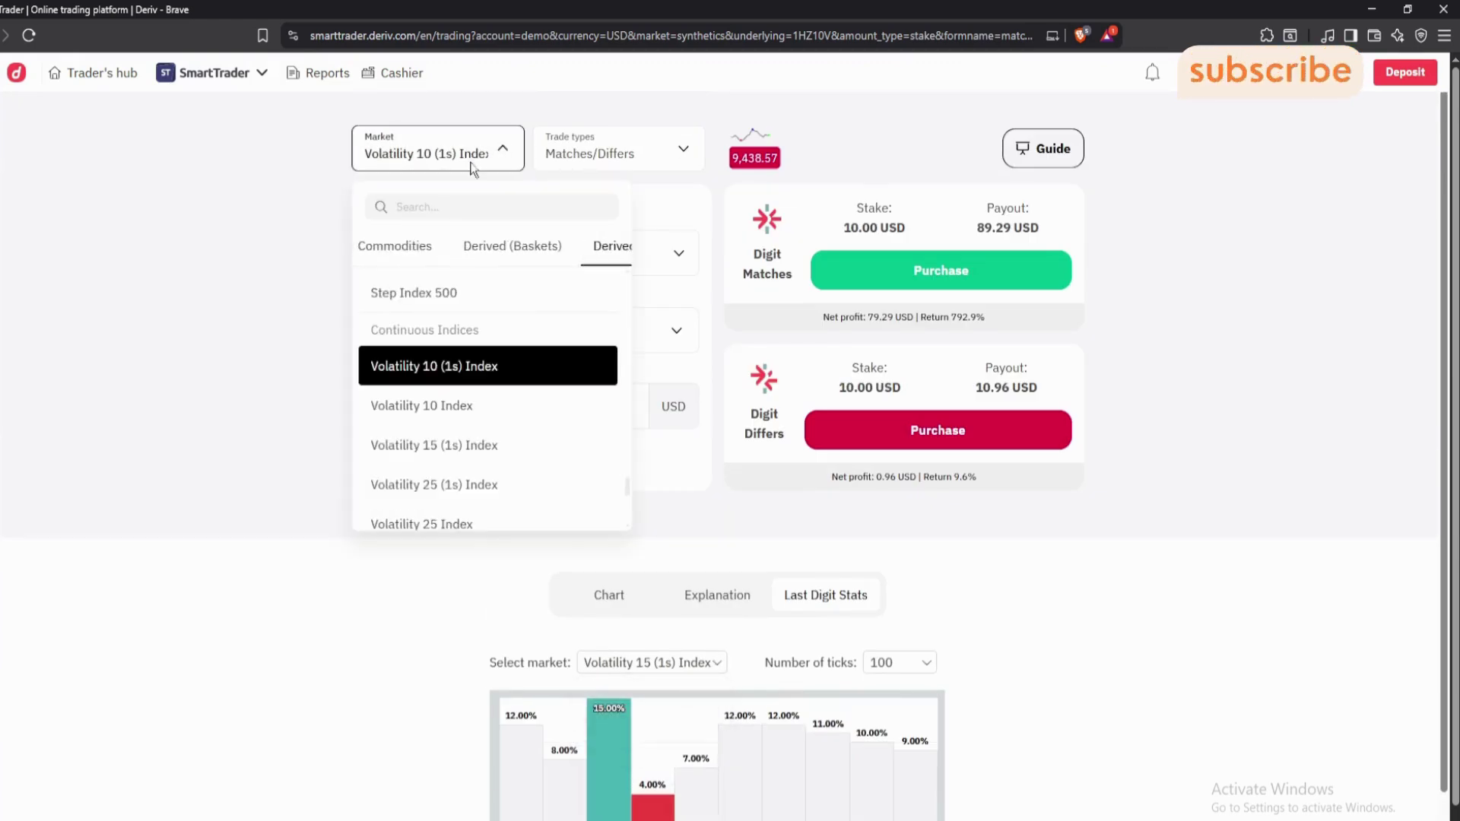
{"action": "left_click", "coordinate": [447, 445]}
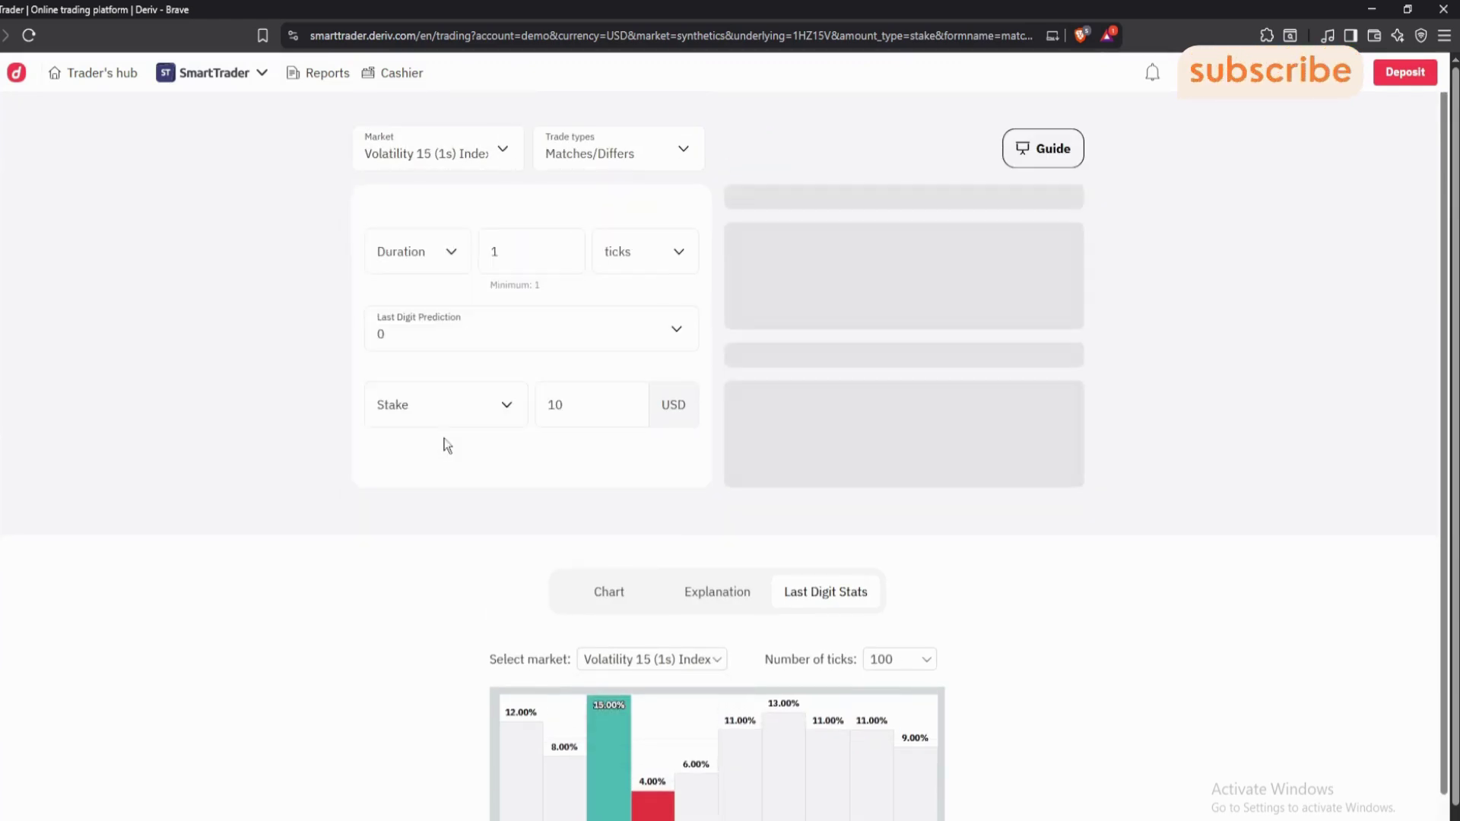
{"action": "left_click", "coordinate": [450, 168]}
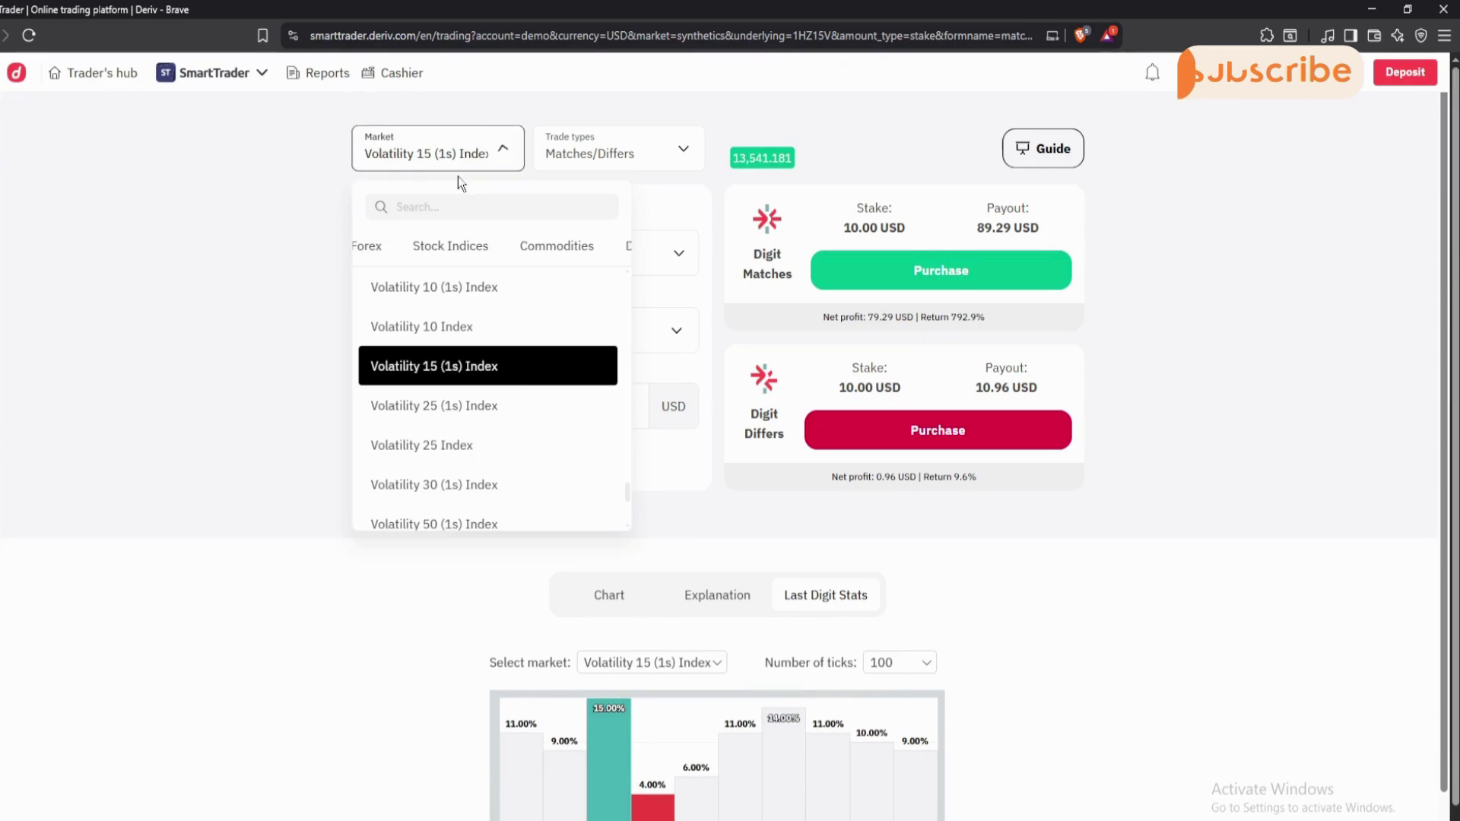
{"action": "left_click", "coordinate": [455, 406]}
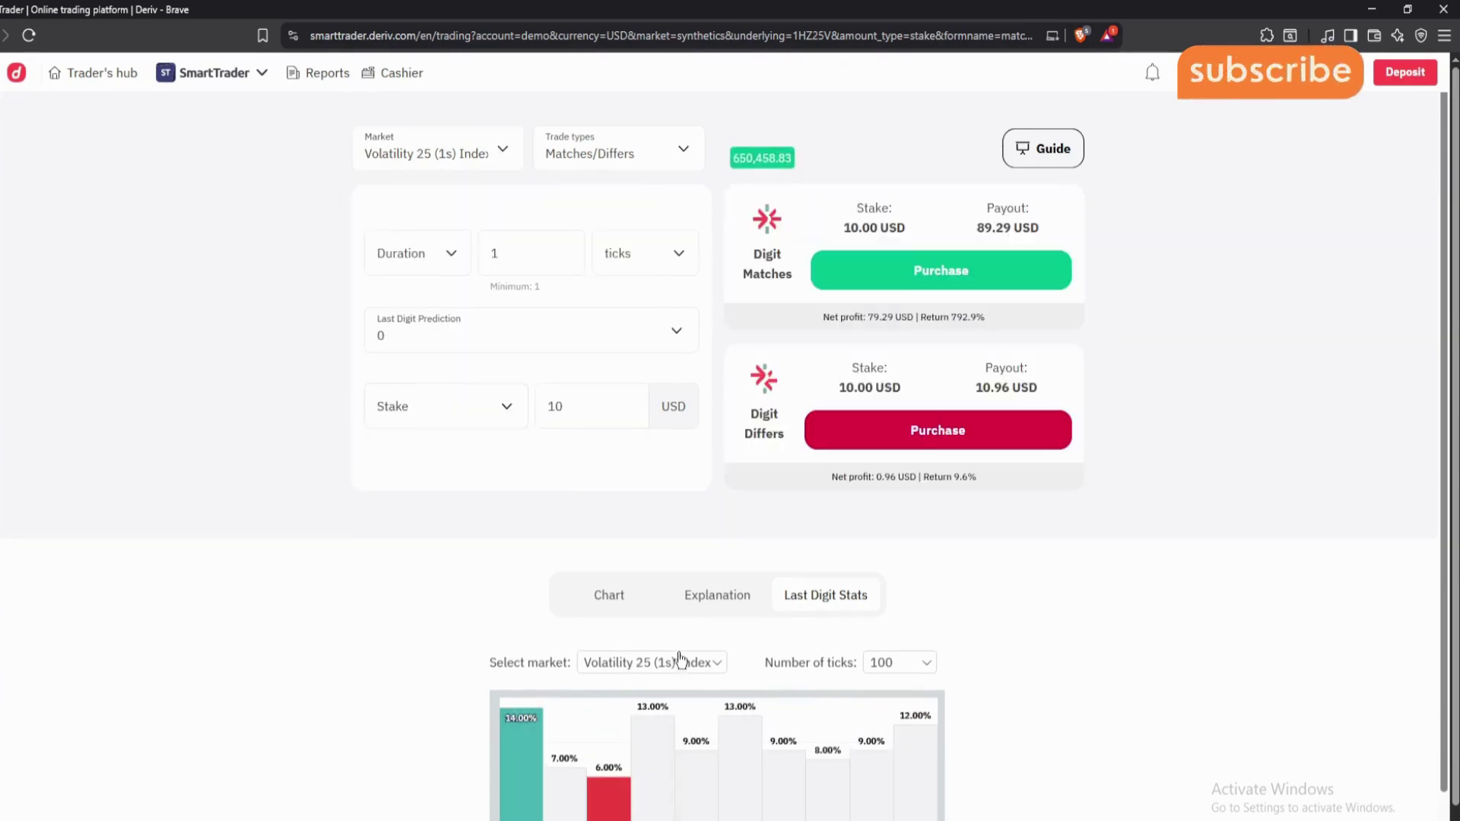
- Check the digit-stats market list and close it, leaving Volatility 25 (1s) stats shown
{"action": "scroll", "coordinate": [647, 556], "scroll_direction": "down", "scroll_amount": 1}
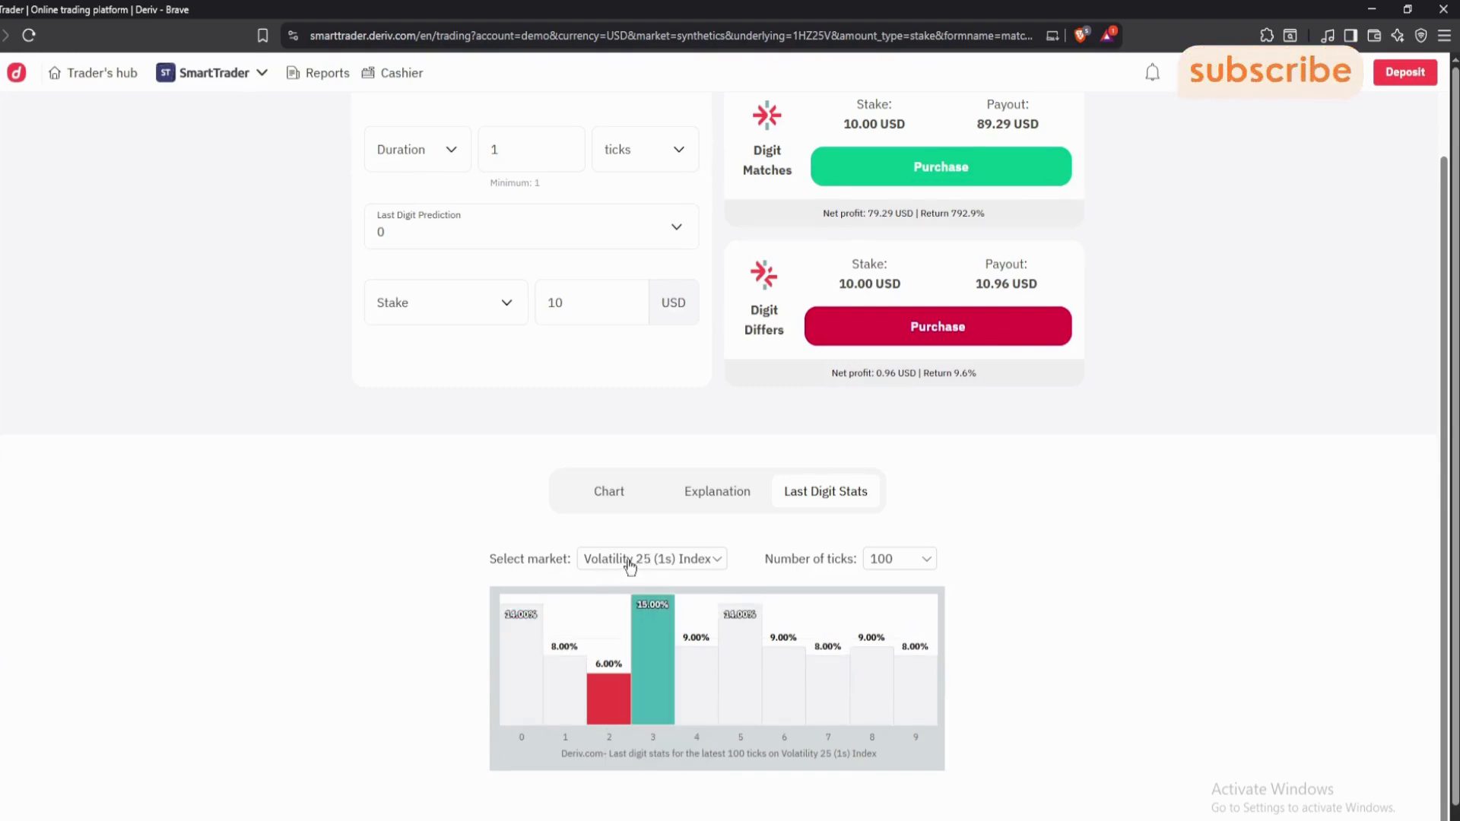
{"action": "left_click", "coordinate": [629, 563]}
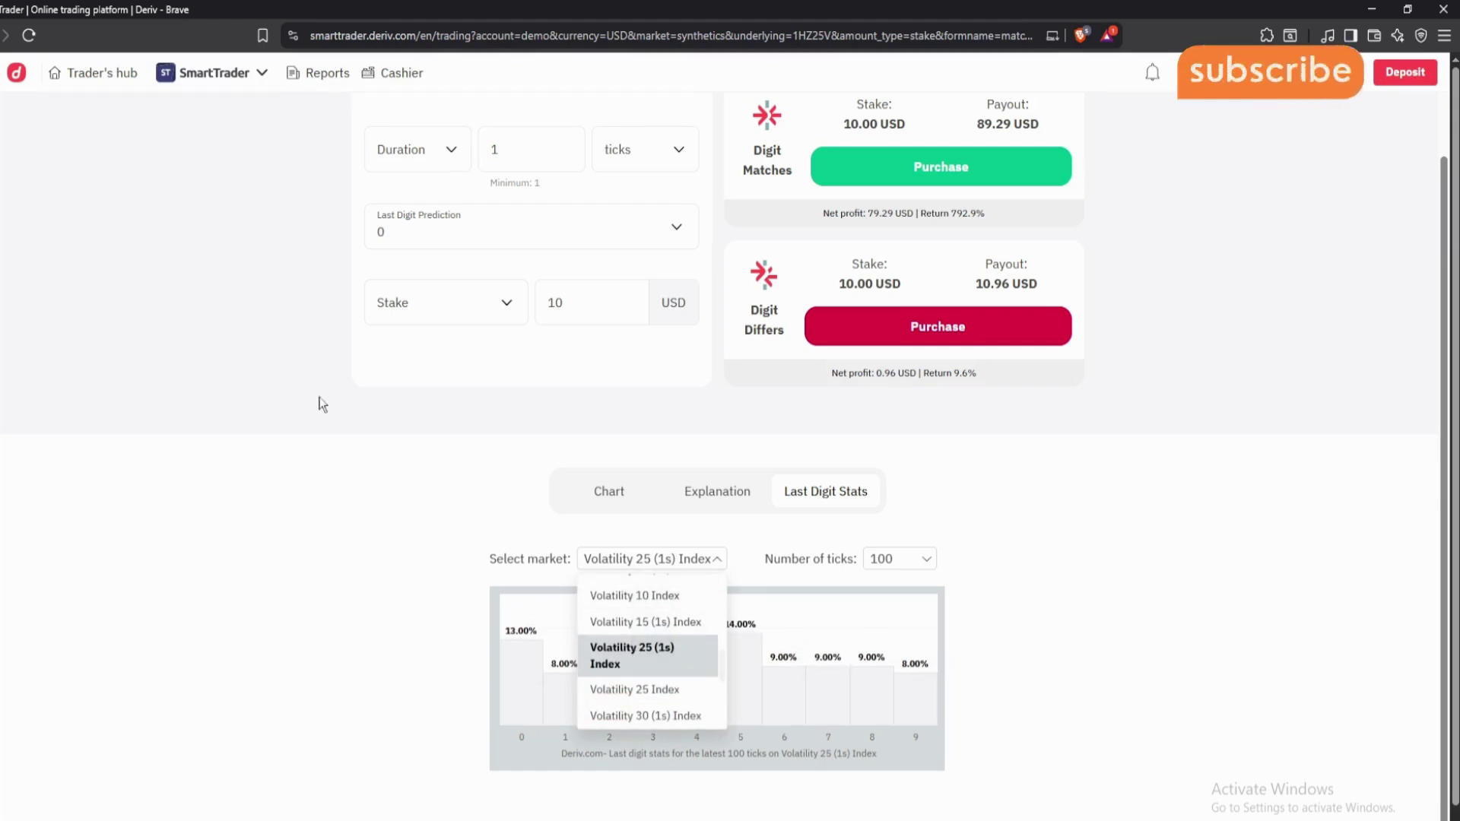
{"action": "scroll", "coordinate": [320, 403], "scroll_direction": "up", "scroll_amount": 1}
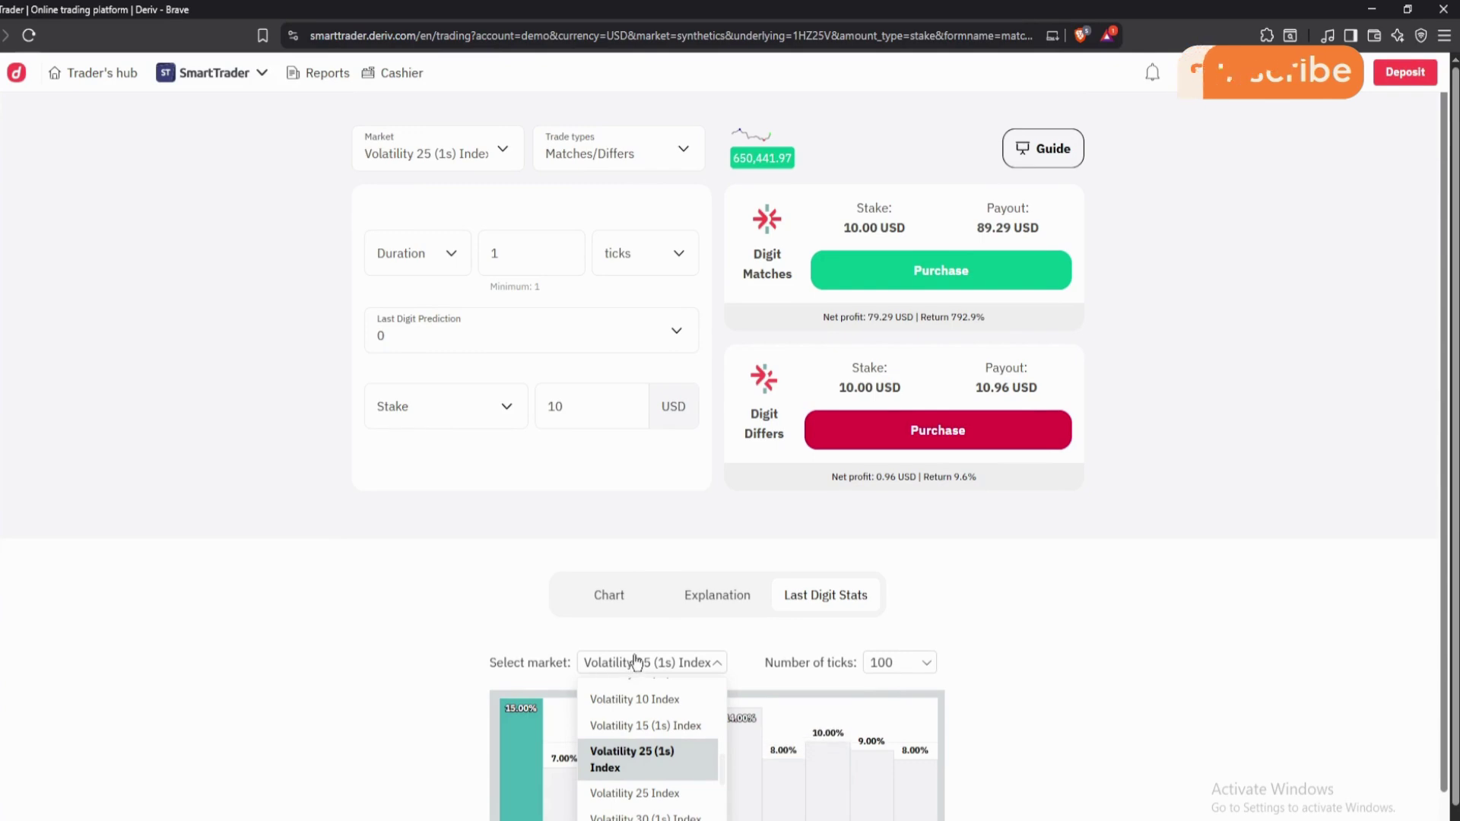
{"action": "double_click", "coordinate": [454, 669]}
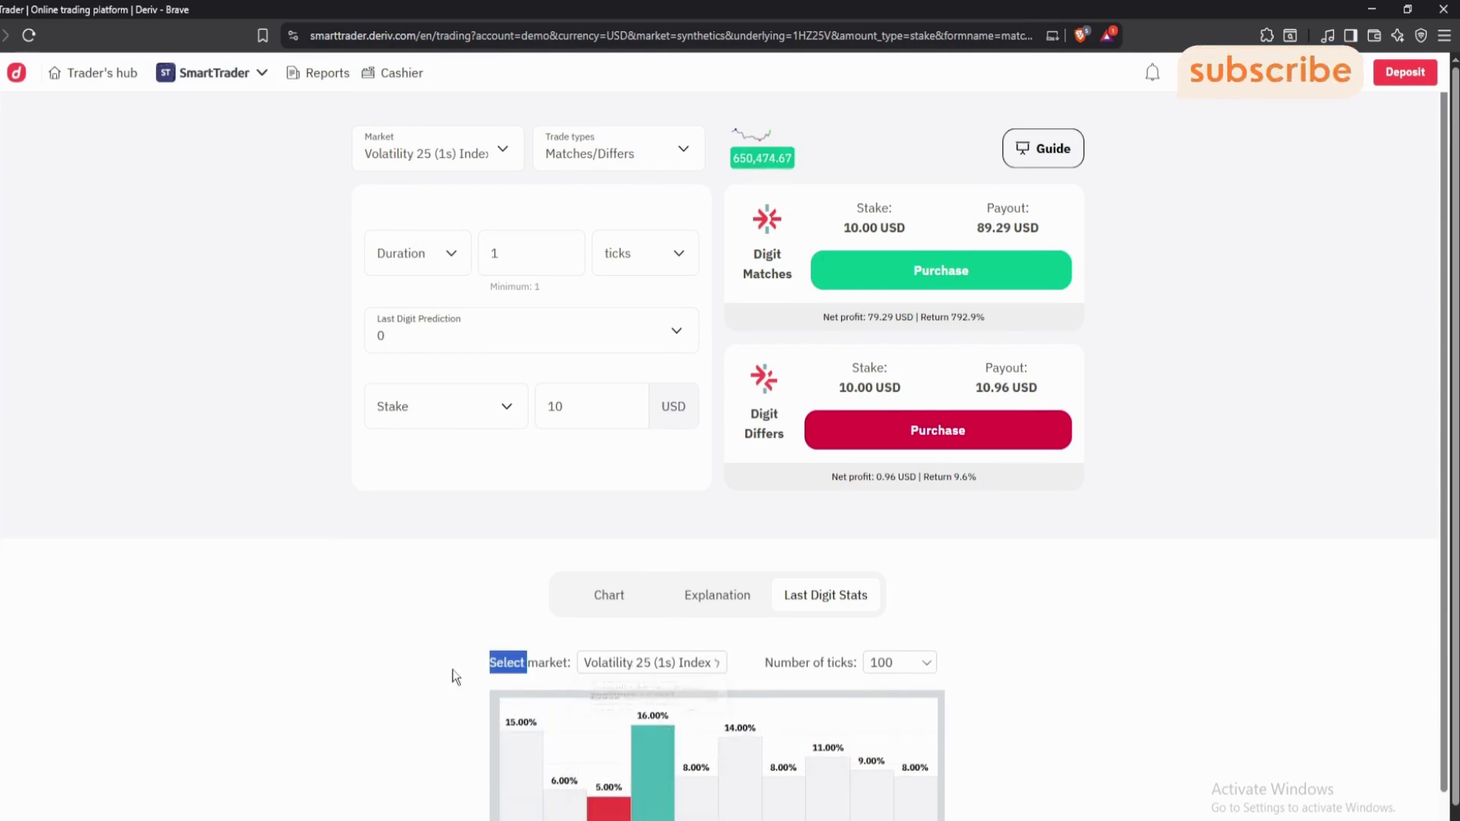
{"action": "scroll", "coordinate": [738, 503], "scroll_direction": "down", "scroll_amount": 1}
{"action": "scroll", "coordinate": [828, 364], "scroll_direction": "up", "scroll_amount": 1}
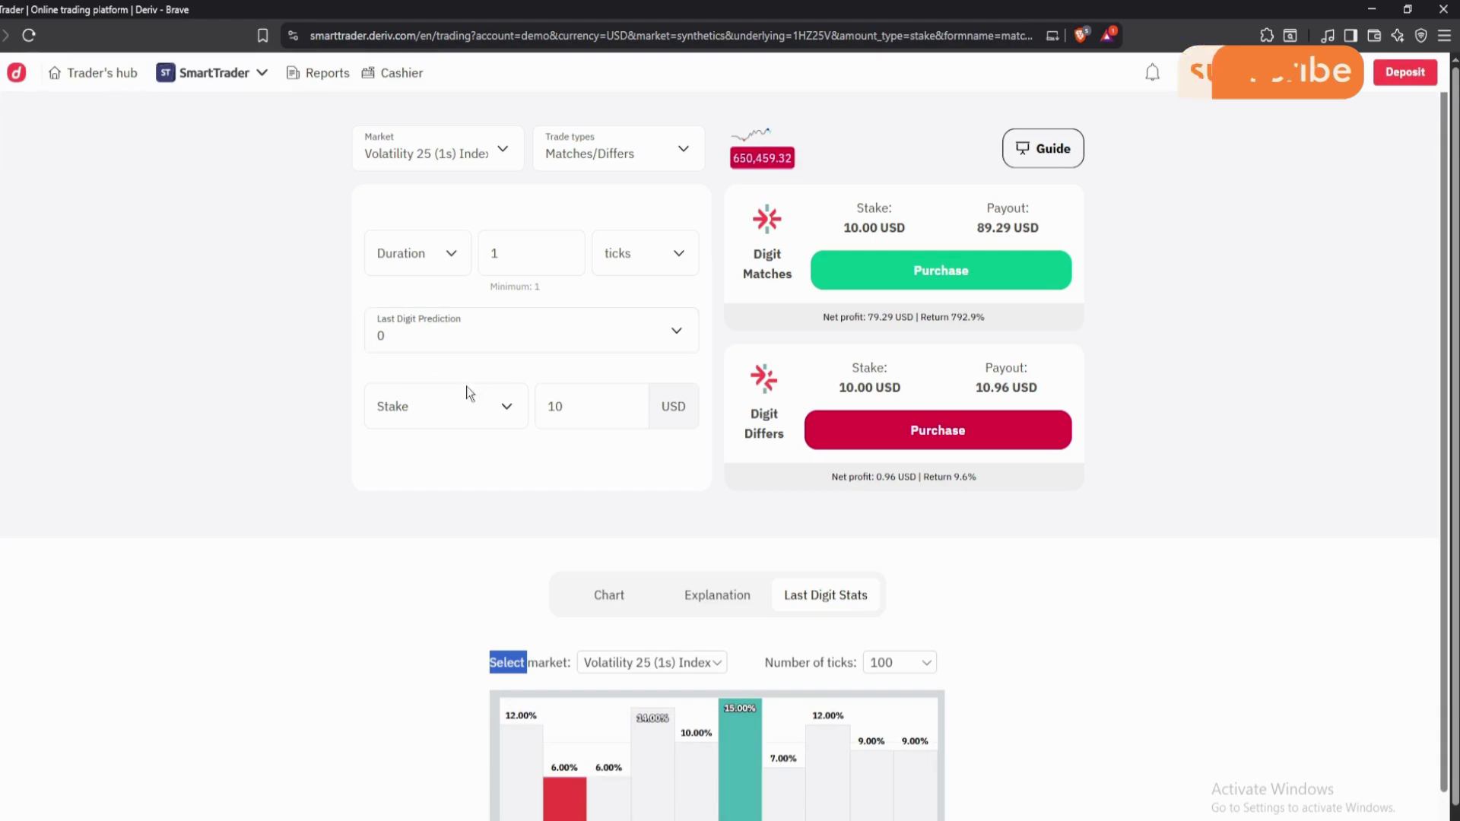
{"action": "left_click", "coordinate": [435, 418]}
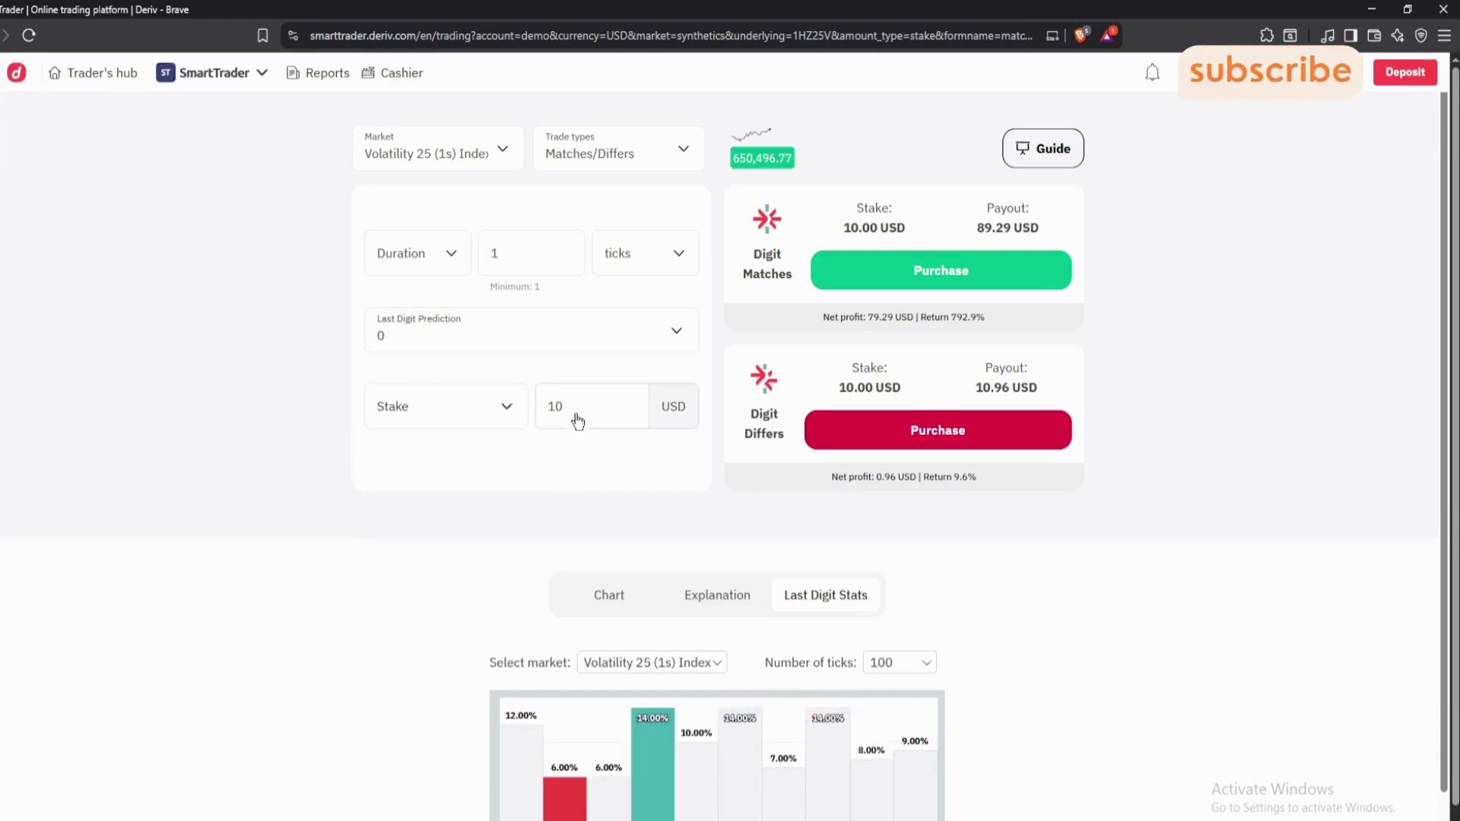
{"action": "left_click_drag", "start_coordinate": [578, 418], "coordinate": [523, 406]}
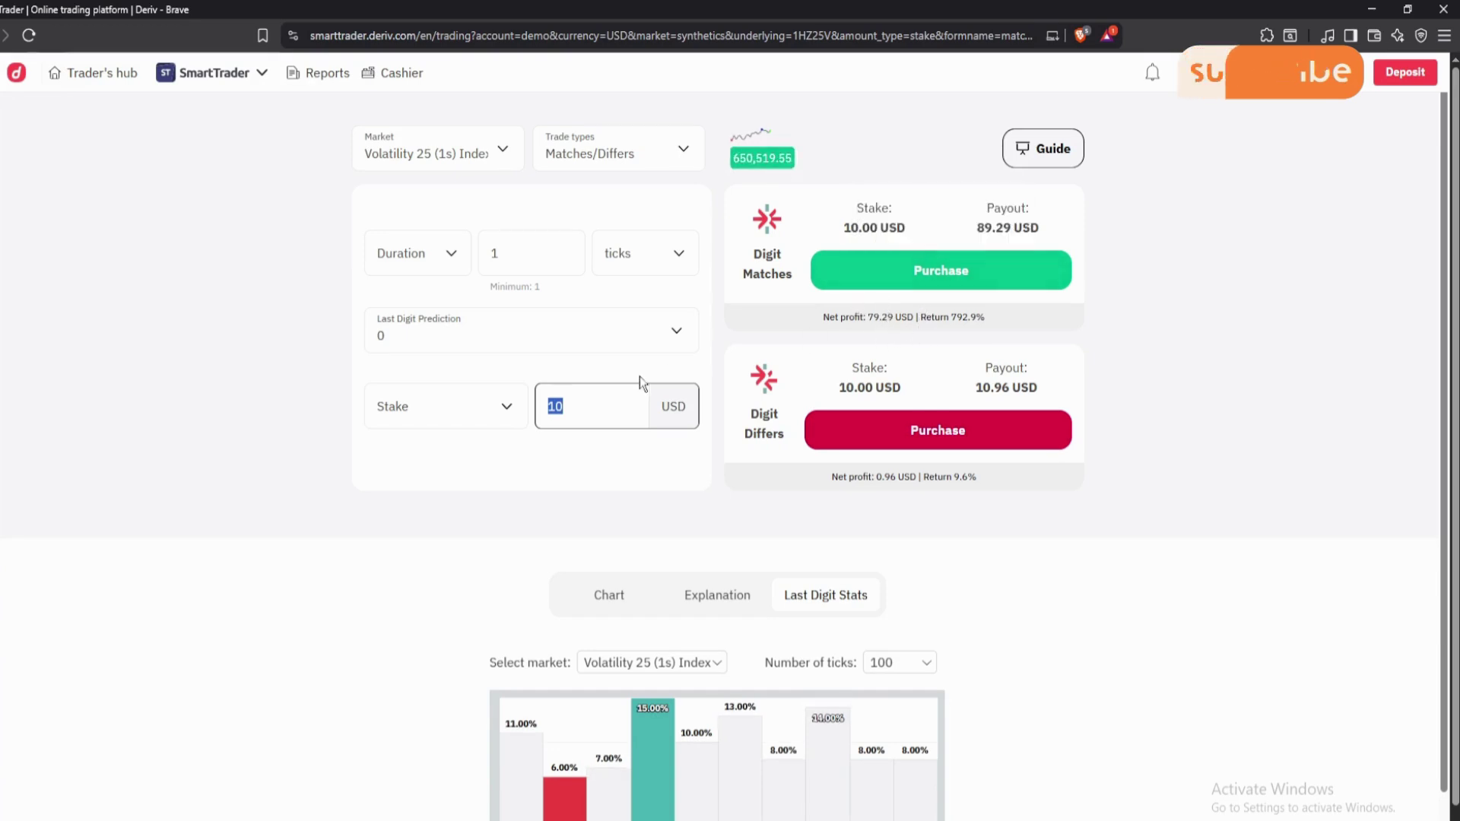
{"action": "scroll", "coordinate": [642, 373], "scroll_direction": "down", "scroll_amount": 2}
{"action": "left_click", "coordinate": [803, 628]}
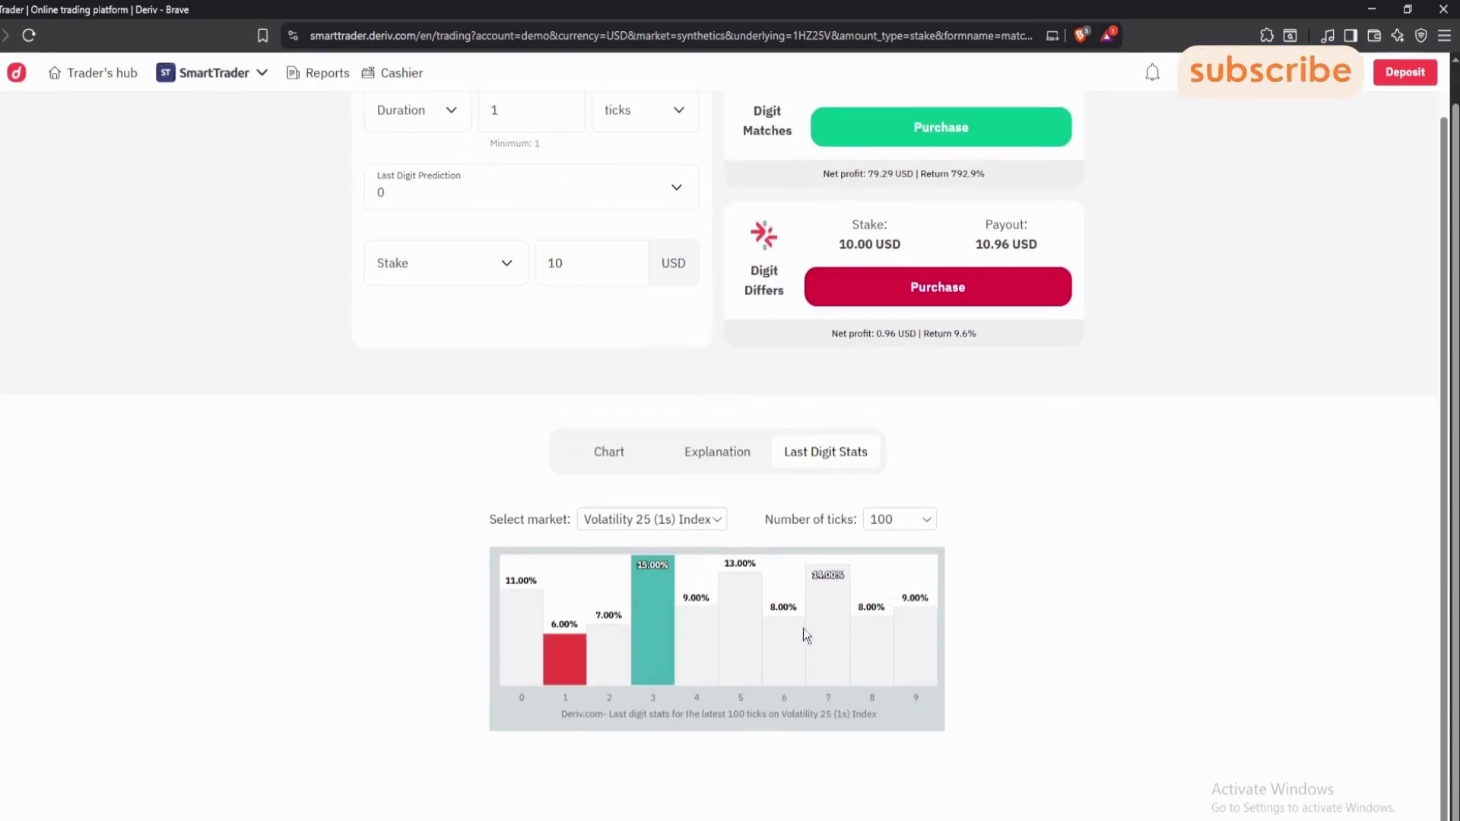
{"action": "left_click", "coordinate": [692, 525]}
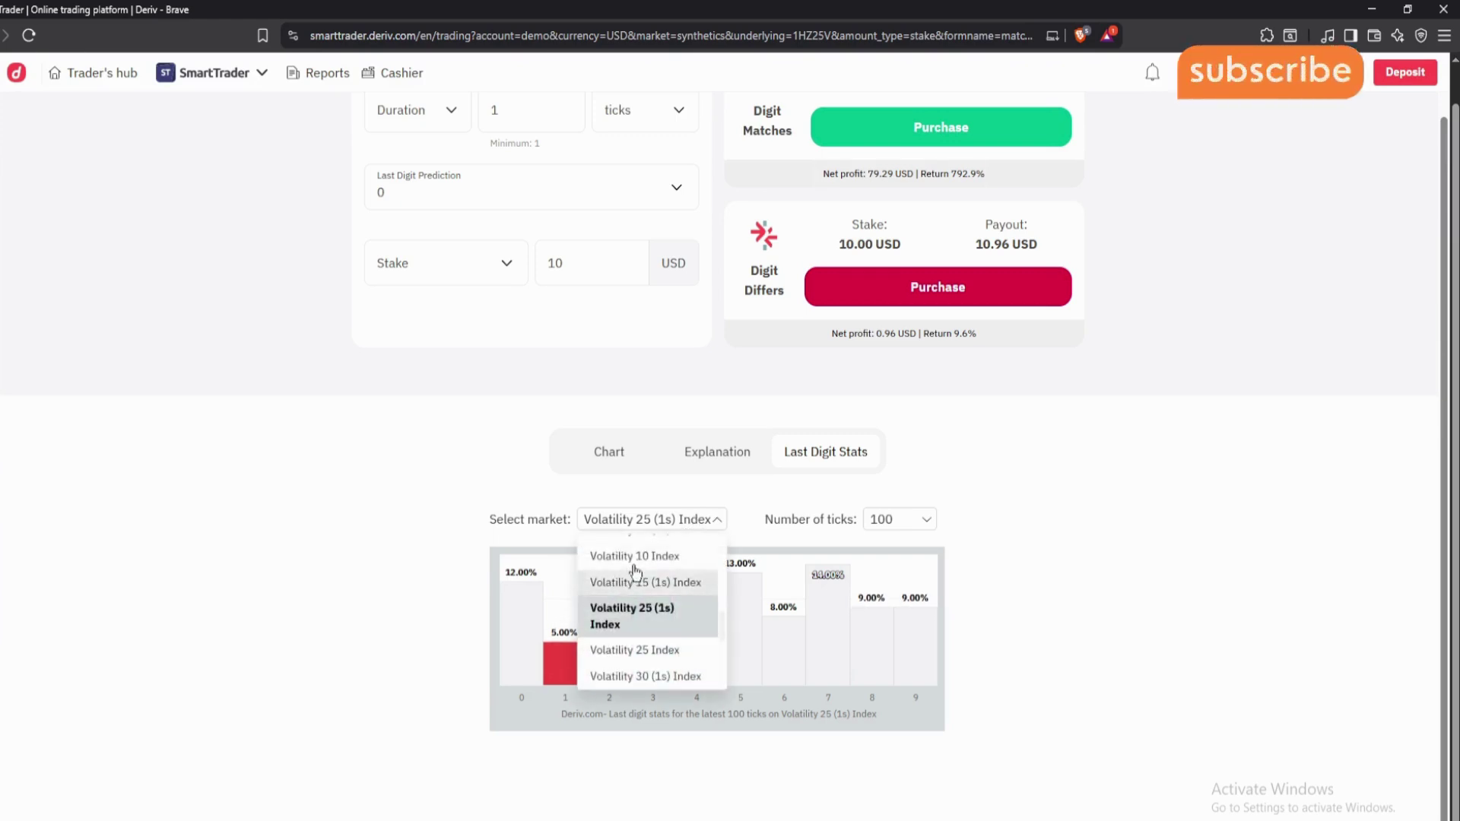
{"action": "scroll", "coordinate": [633, 604], "scroll_direction": "up", "scroll_amount": 3}
{"action": "scroll", "coordinate": [635, 609], "scroll_direction": "down", "scroll_amount": 2}
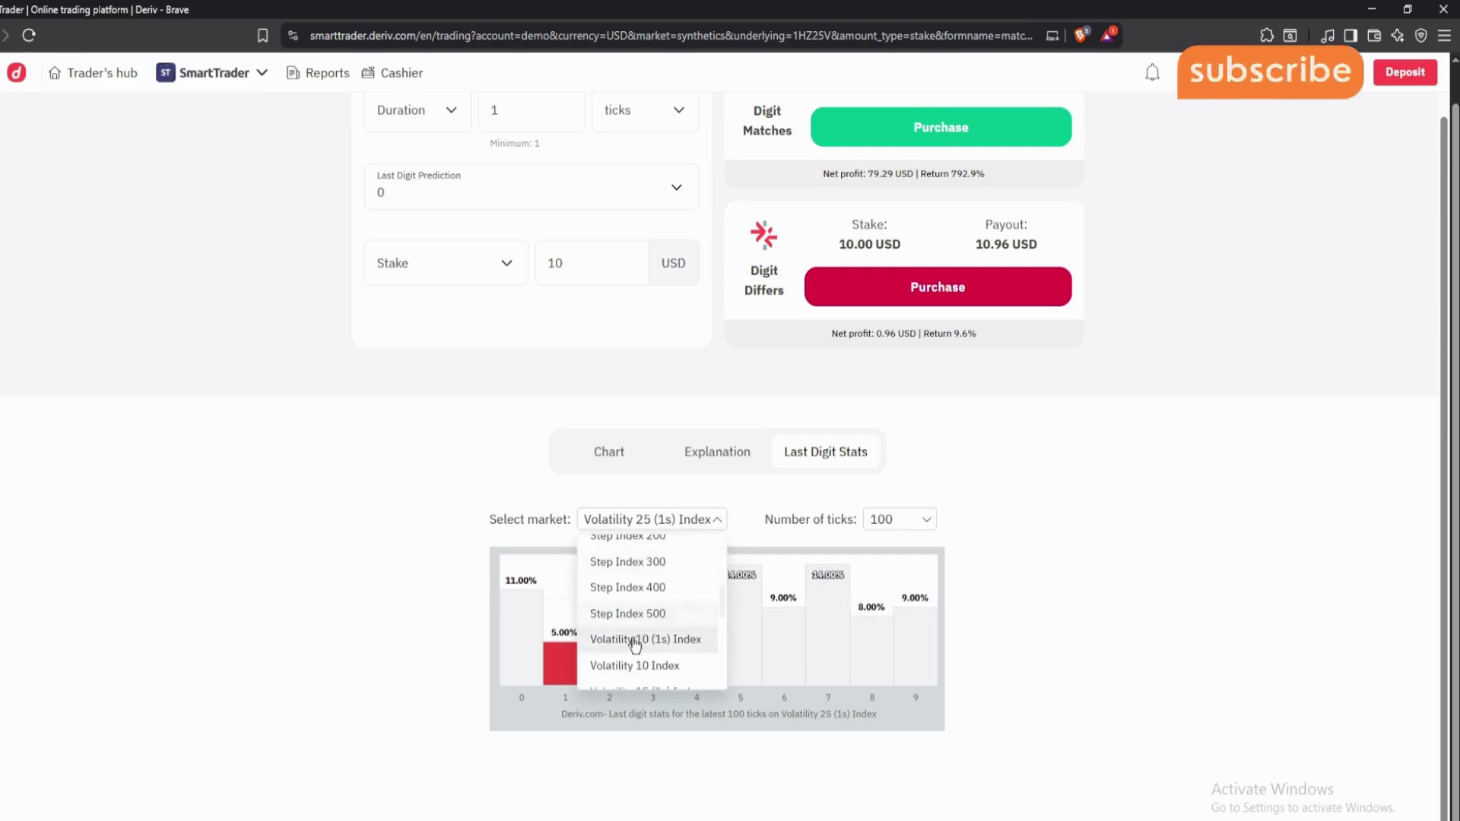
{"action": "left_click", "coordinate": [632, 639]}
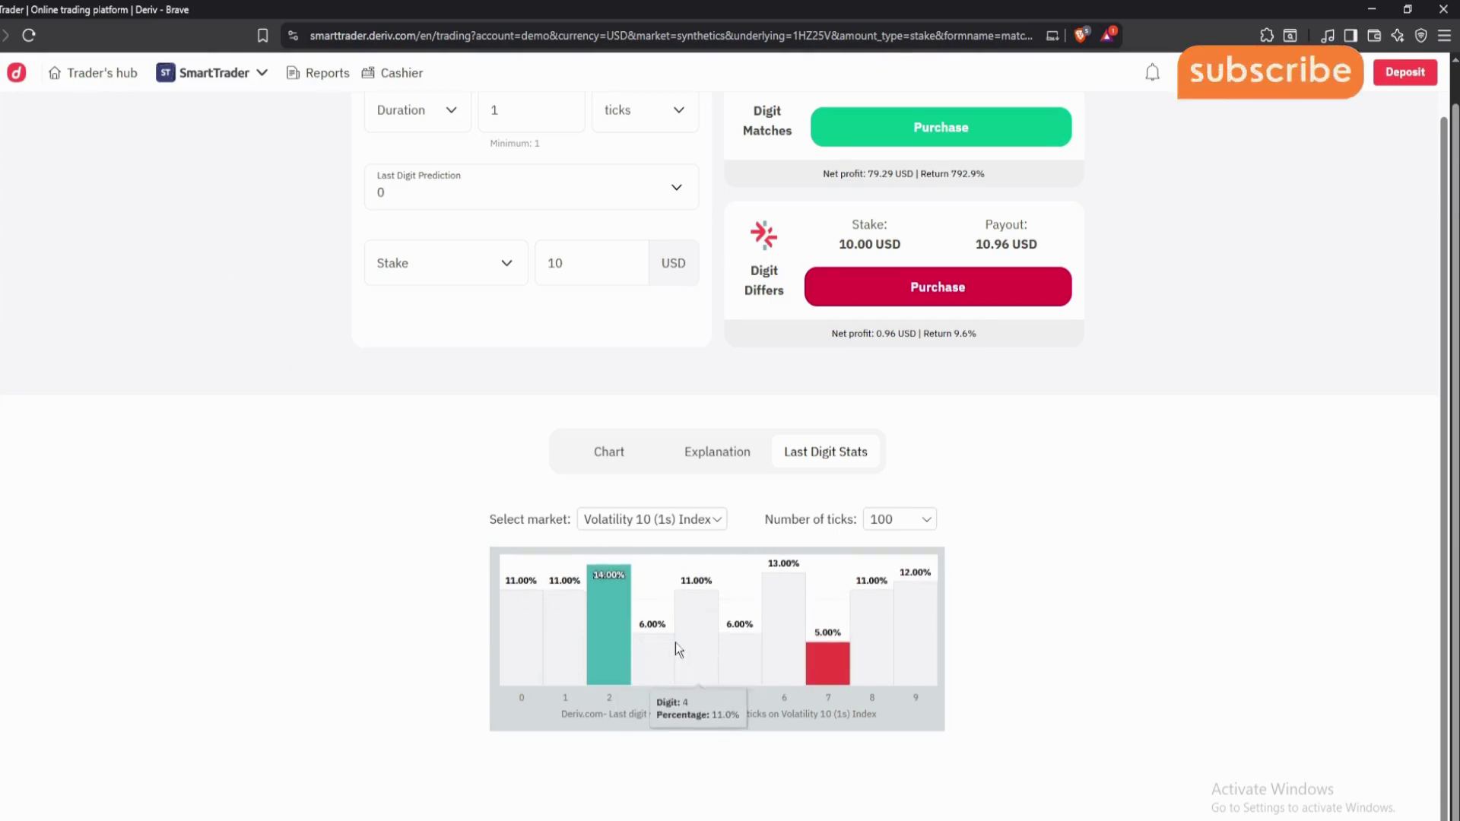
{"action": "mouse_move", "coordinate": [766, 647]}
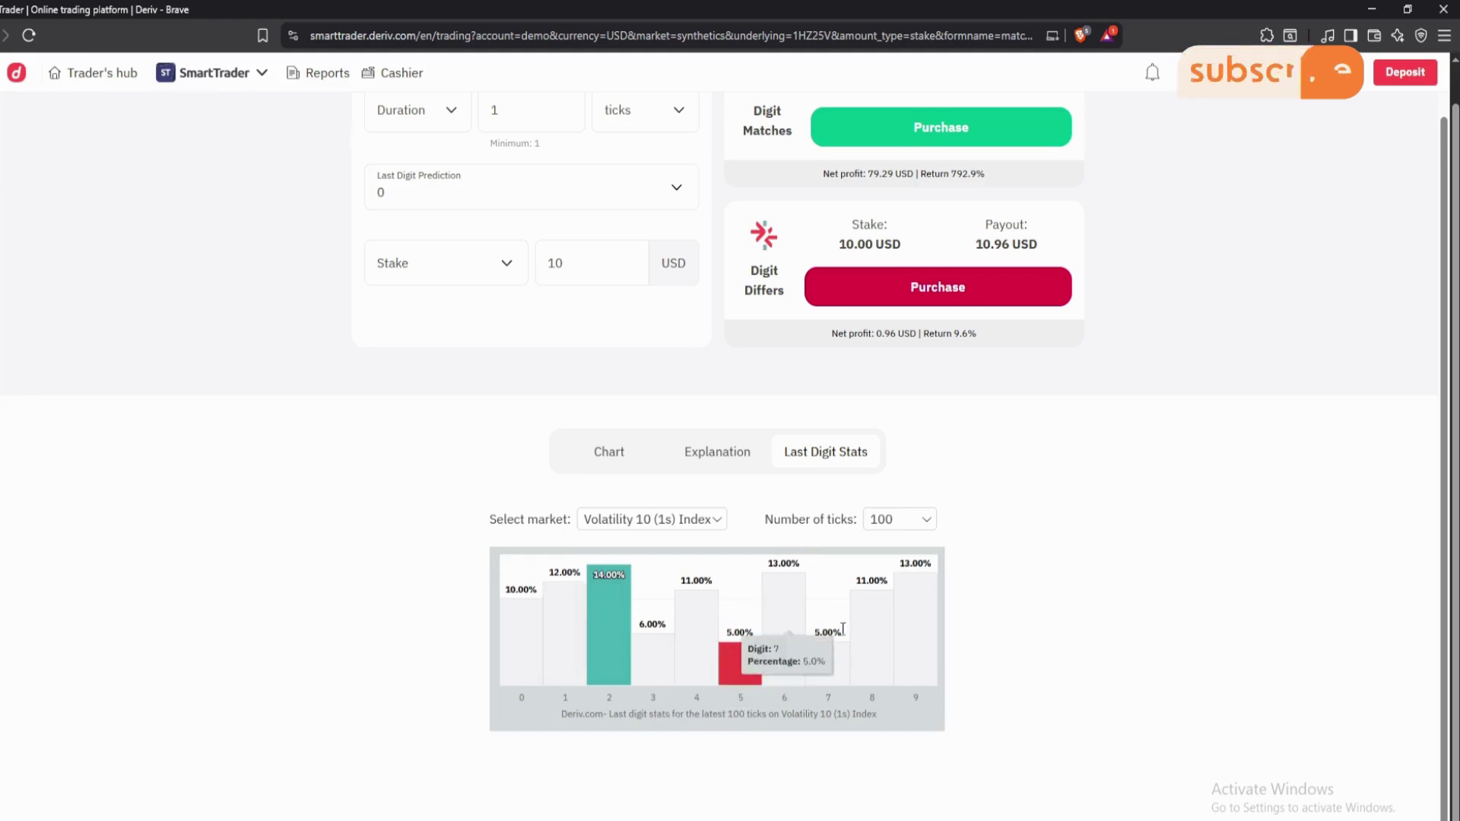
{"action": "mouse_move", "coordinate": [613, 677]}
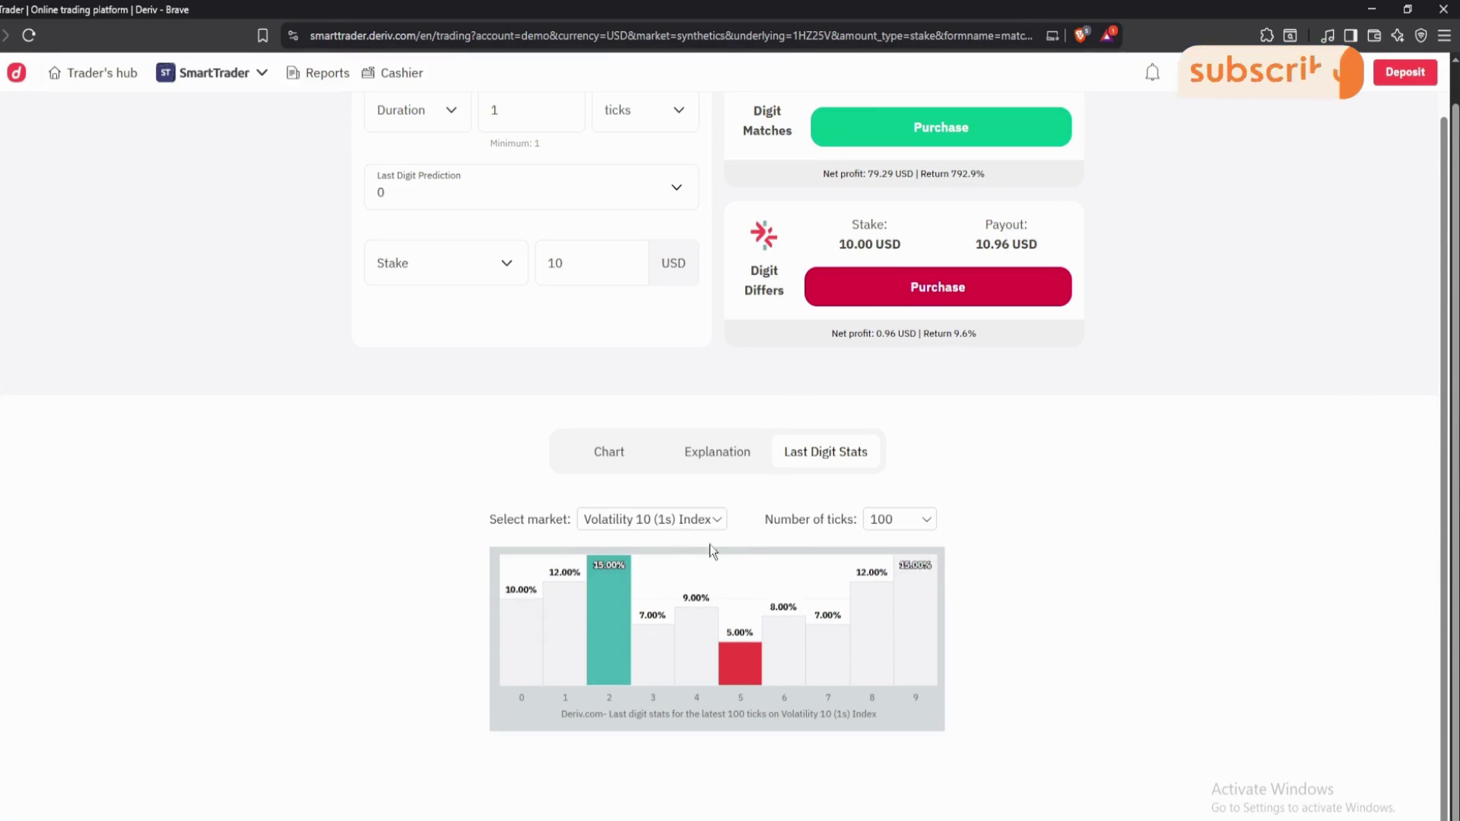
{"action": "scroll", "coordinate": [713, 526], "scroll_direction": "up", "scroll_amount": 1}
{"action": "scroll", "coordinate": [709, 511], "scroll_direction": "down", "scroll_amount": 1}
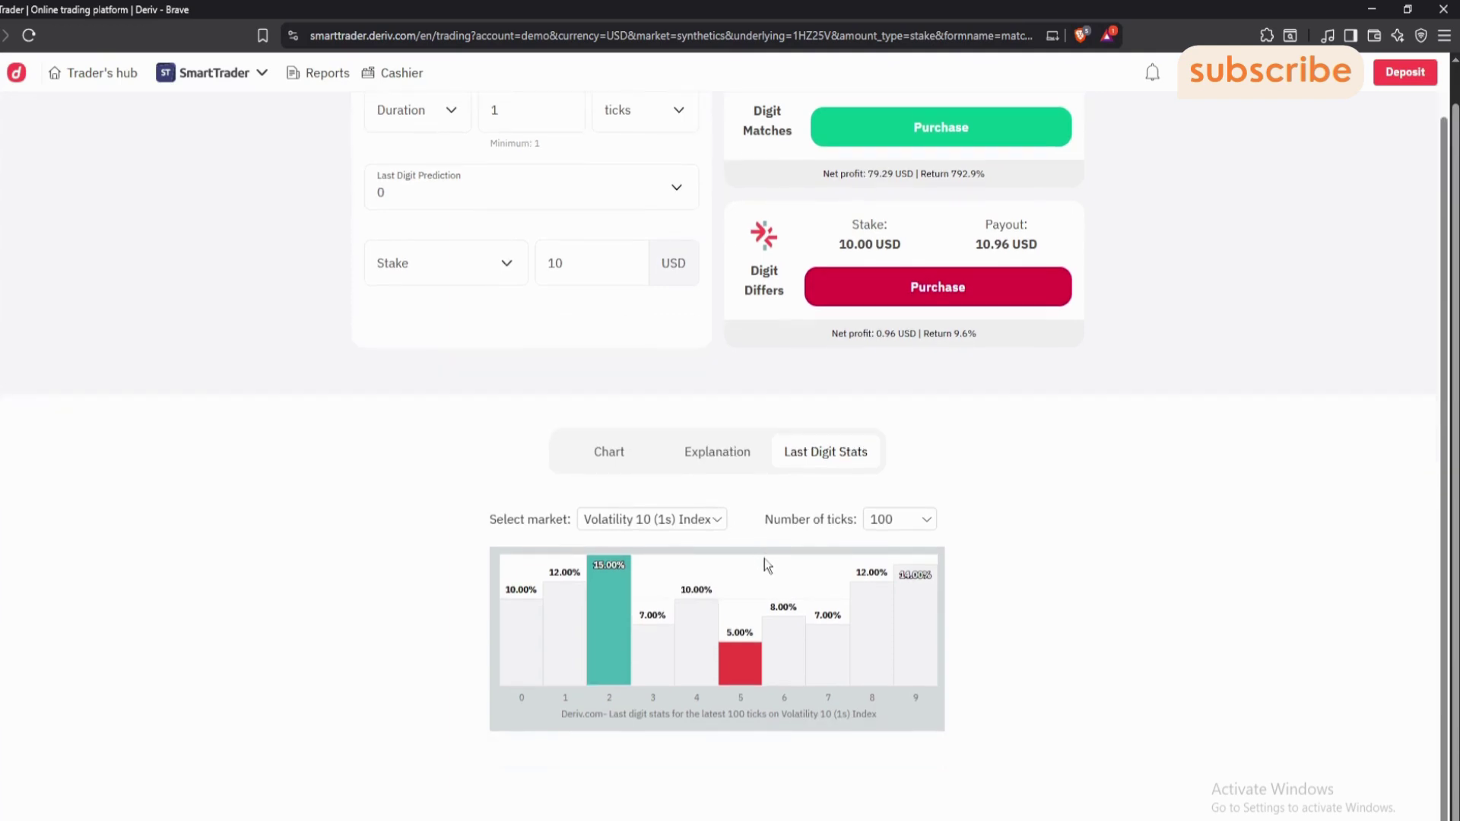
{"action": "scroll", "coordinate": [700, 514], "scroll_direction": "up", "scroll_amount": 1}
{"action": "scroll", "coordinate": [699, 514], "scroll_direction": "up", "scroll_amount": 1}
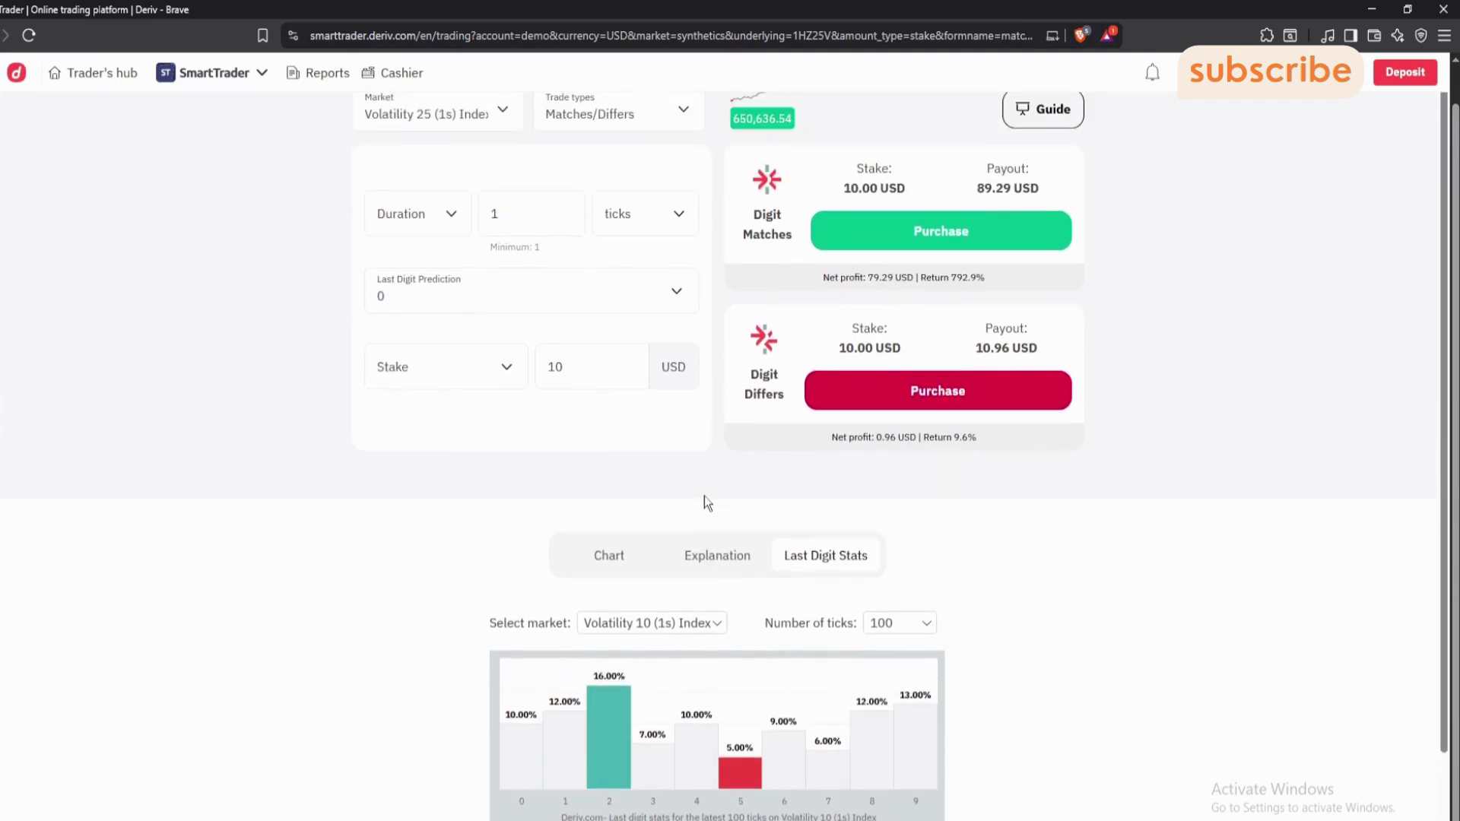
- Switch the digit stats to Volatility 15 (1s), then to Volatility 25 (1s) Index
{"action": "mouse_move", "coordinate": [747, 778]}
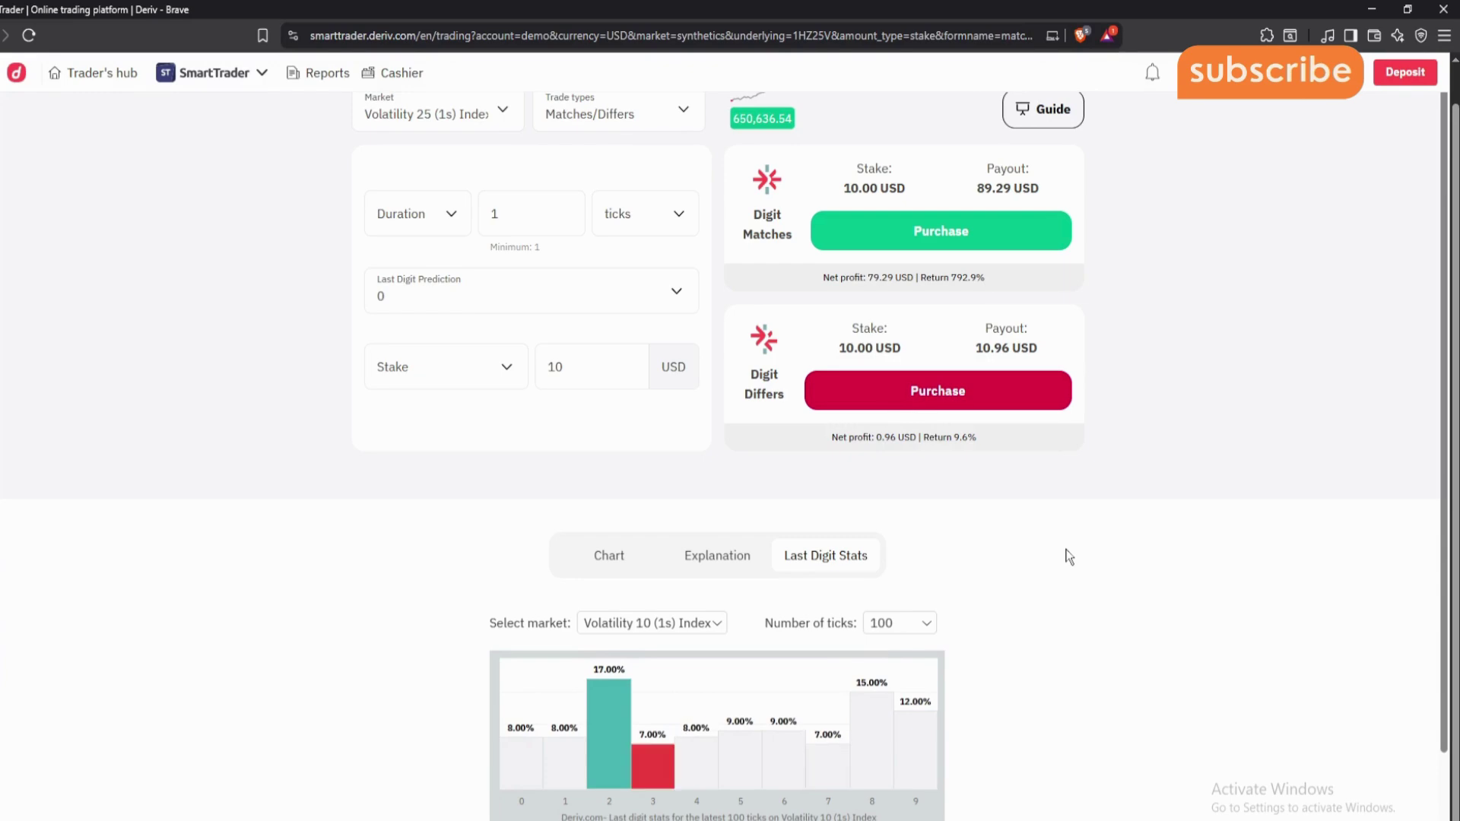
{"action": "left_click", "coordinate": [711, 624]}
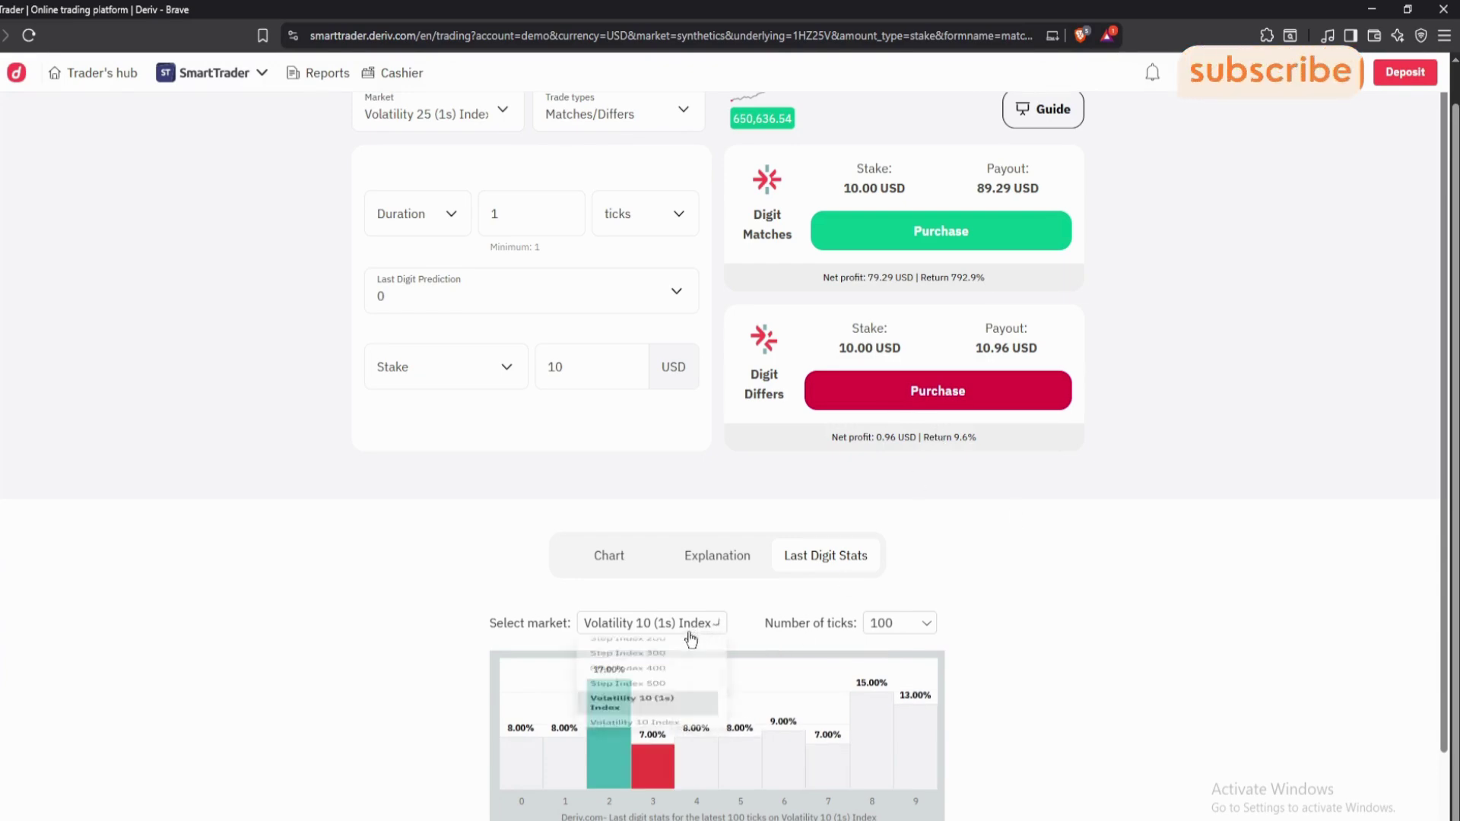
{"action": "scroll", "coordinate": [639, 717], "scroll_direction": "down", "scroll_amount": 2}
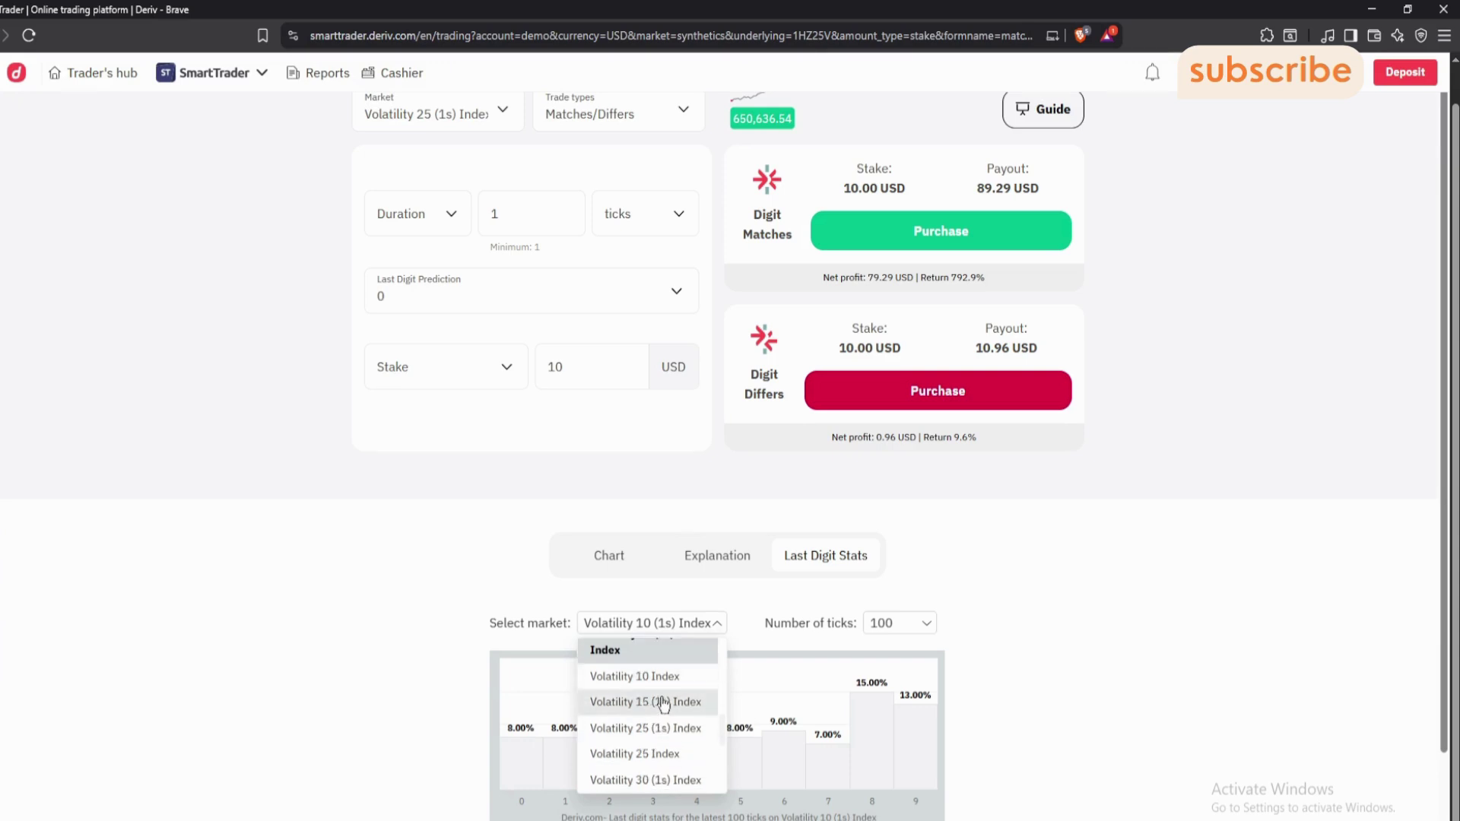
{"action": "left_click", "coordinate": [661, 701]}
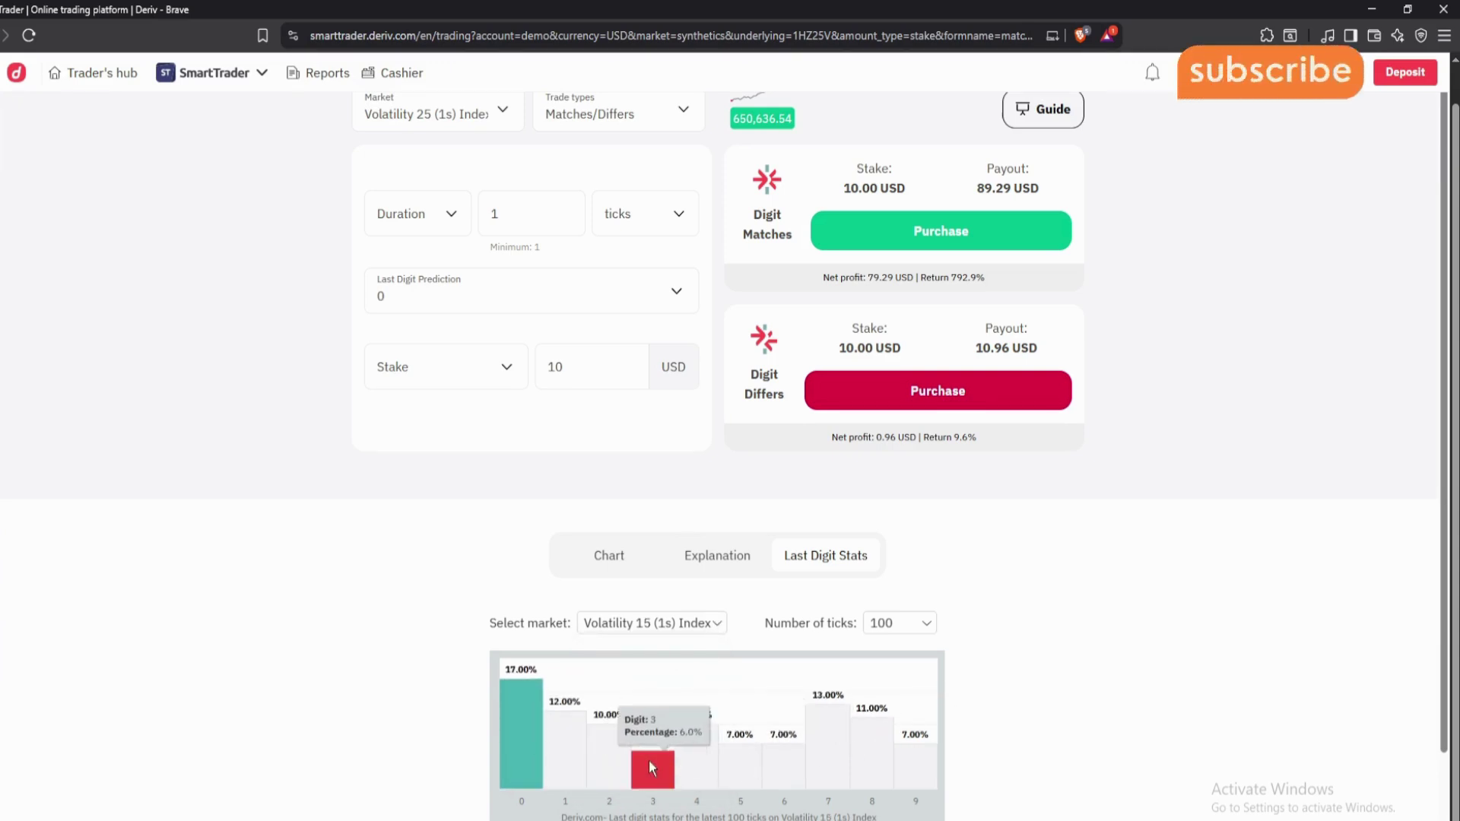
{"action": "left_click", "coordinate": [647, 623]}
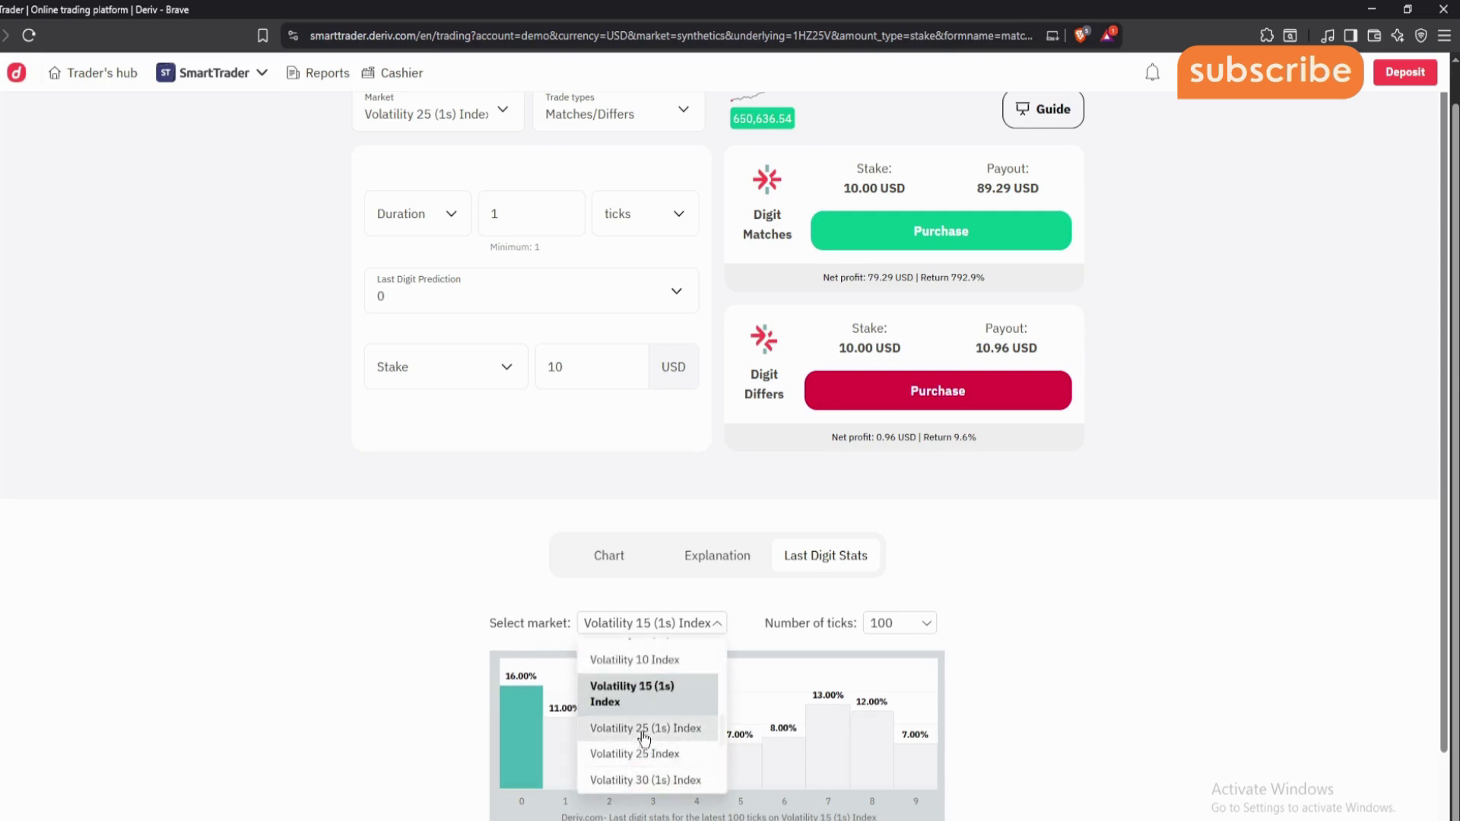
{"action": "left_click", "coordinate": [643, 734]}
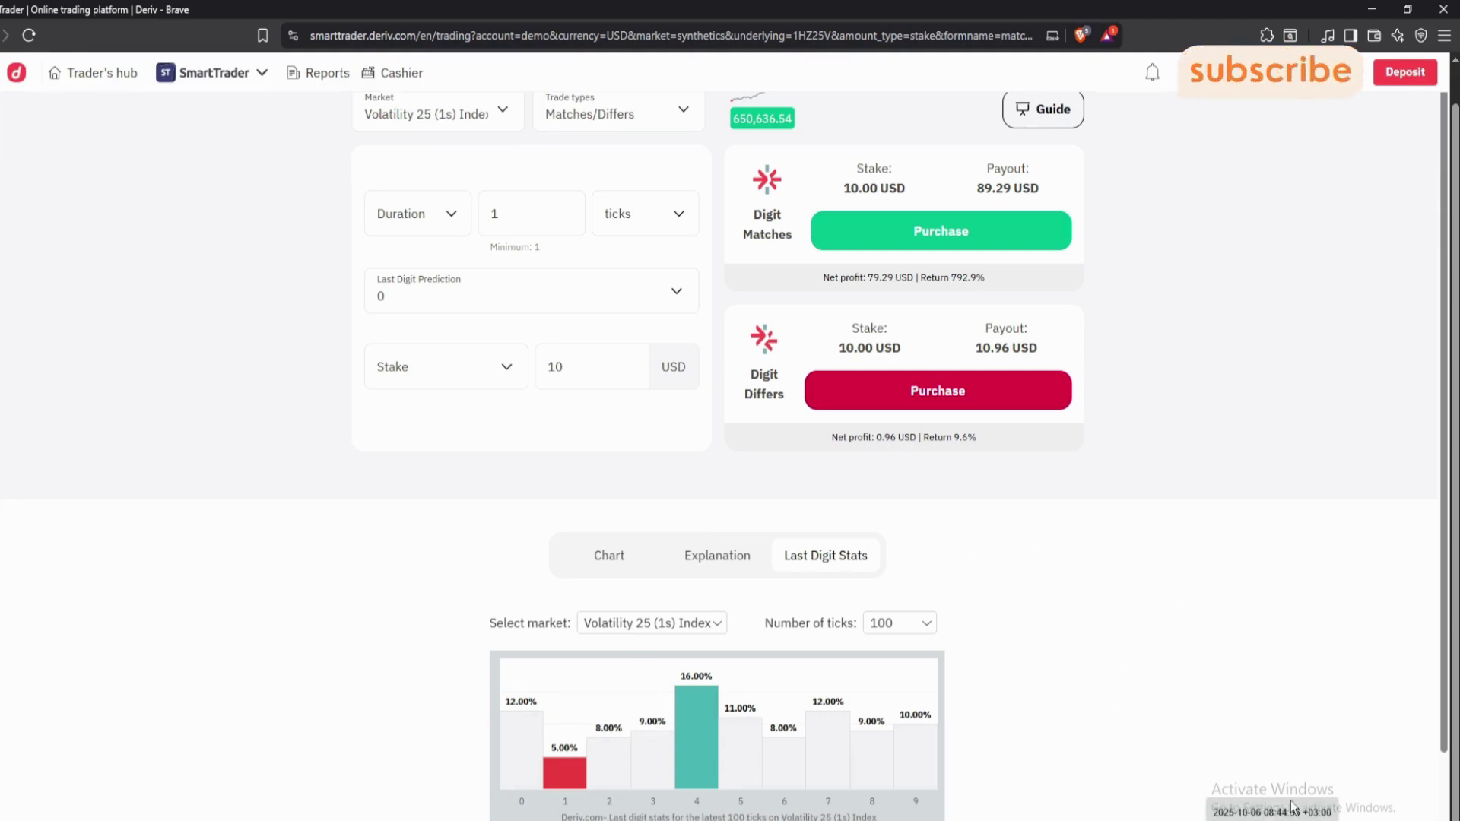
{"action": "scroll", "coordinate": [836, 631], "scroll_direction": "down", "scroll_amount": 1}
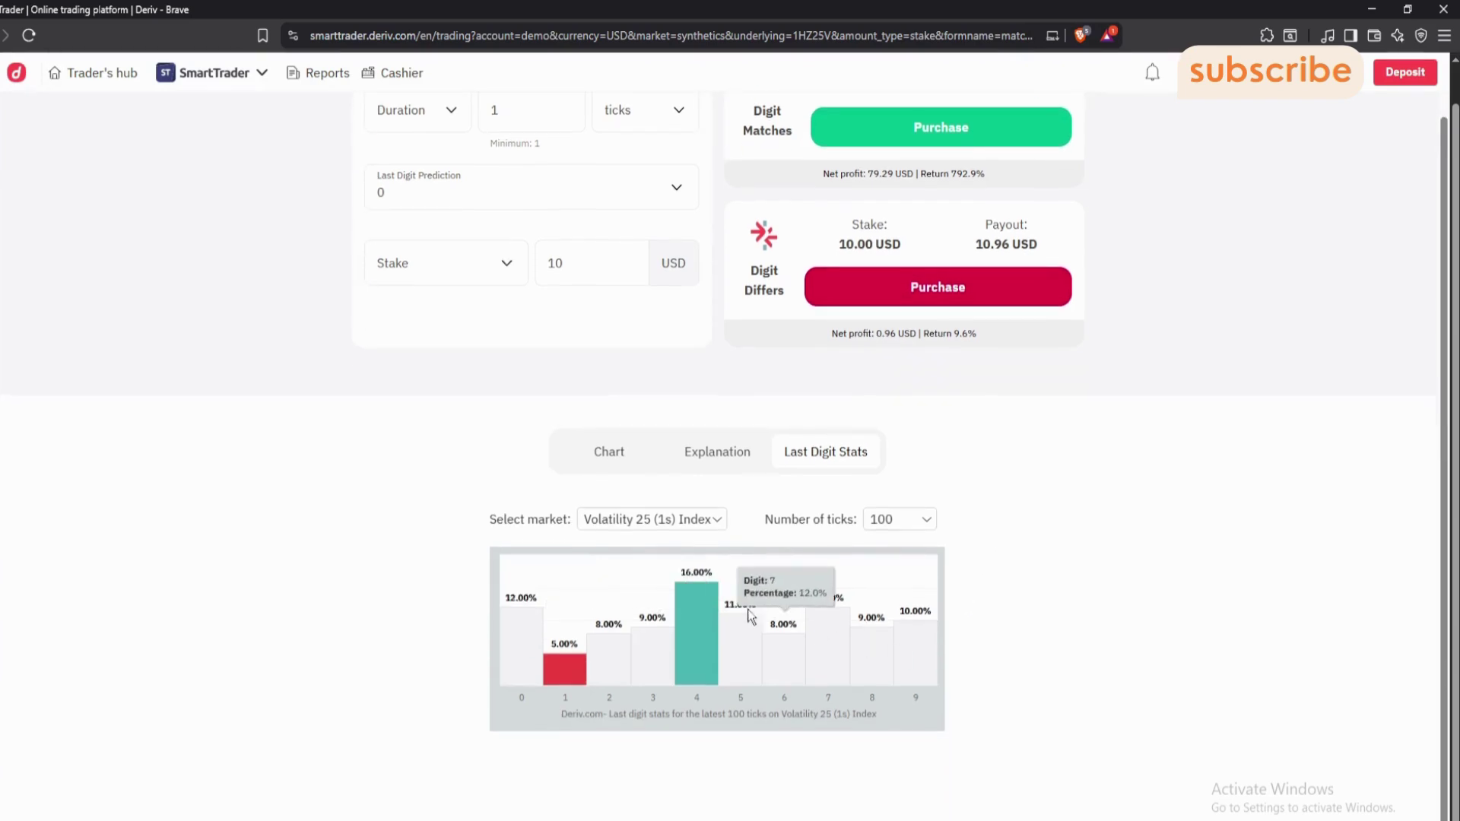
{"action": "scroll", "coordinate": [715, 635], "scroll_direction": "up", "scroll_amount": 1}
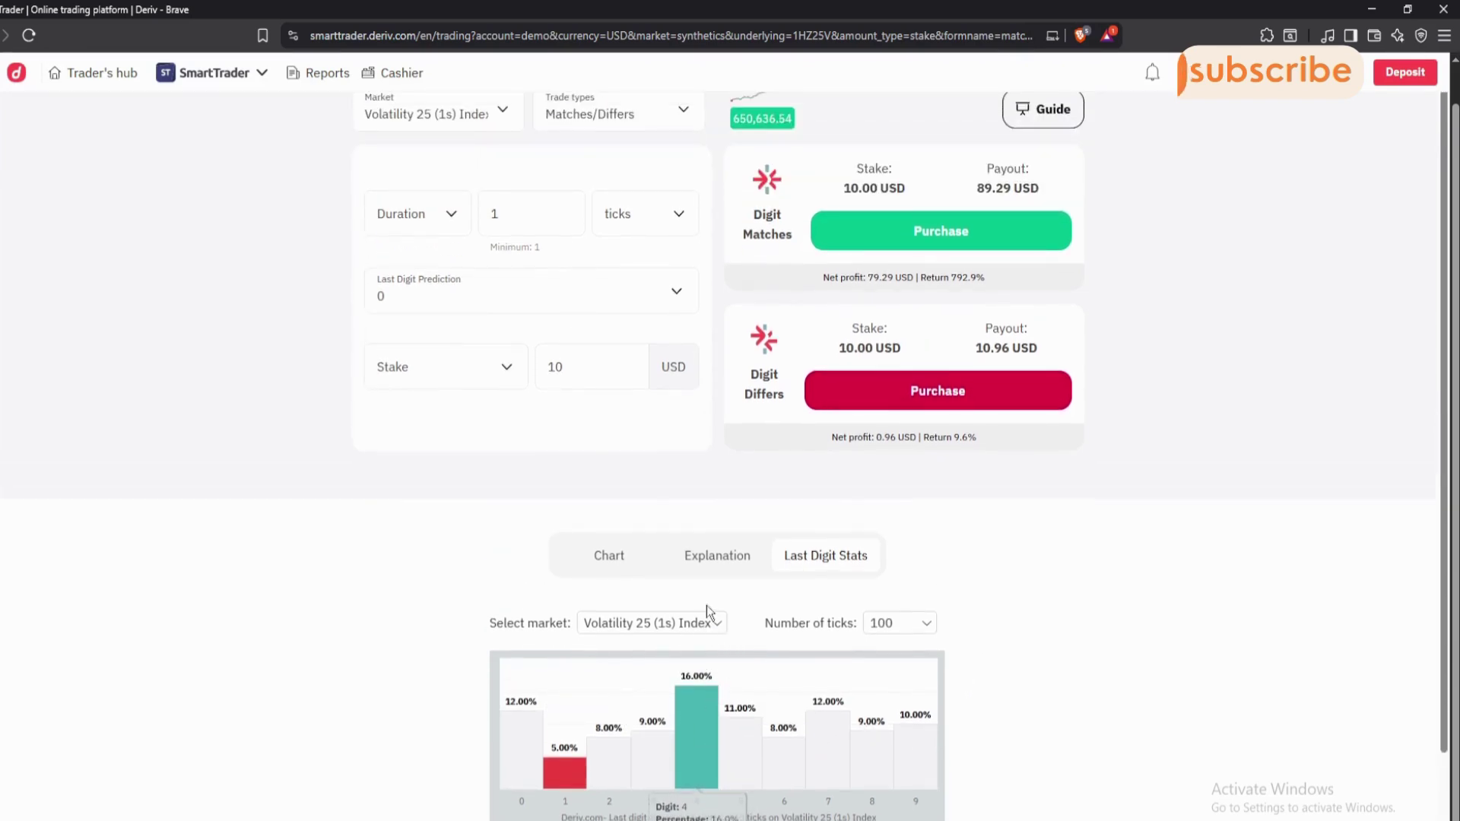
{"action": "scroll", "coordinate": [705, 605], "scroll_direction": "down", "scroll_amount": 1}
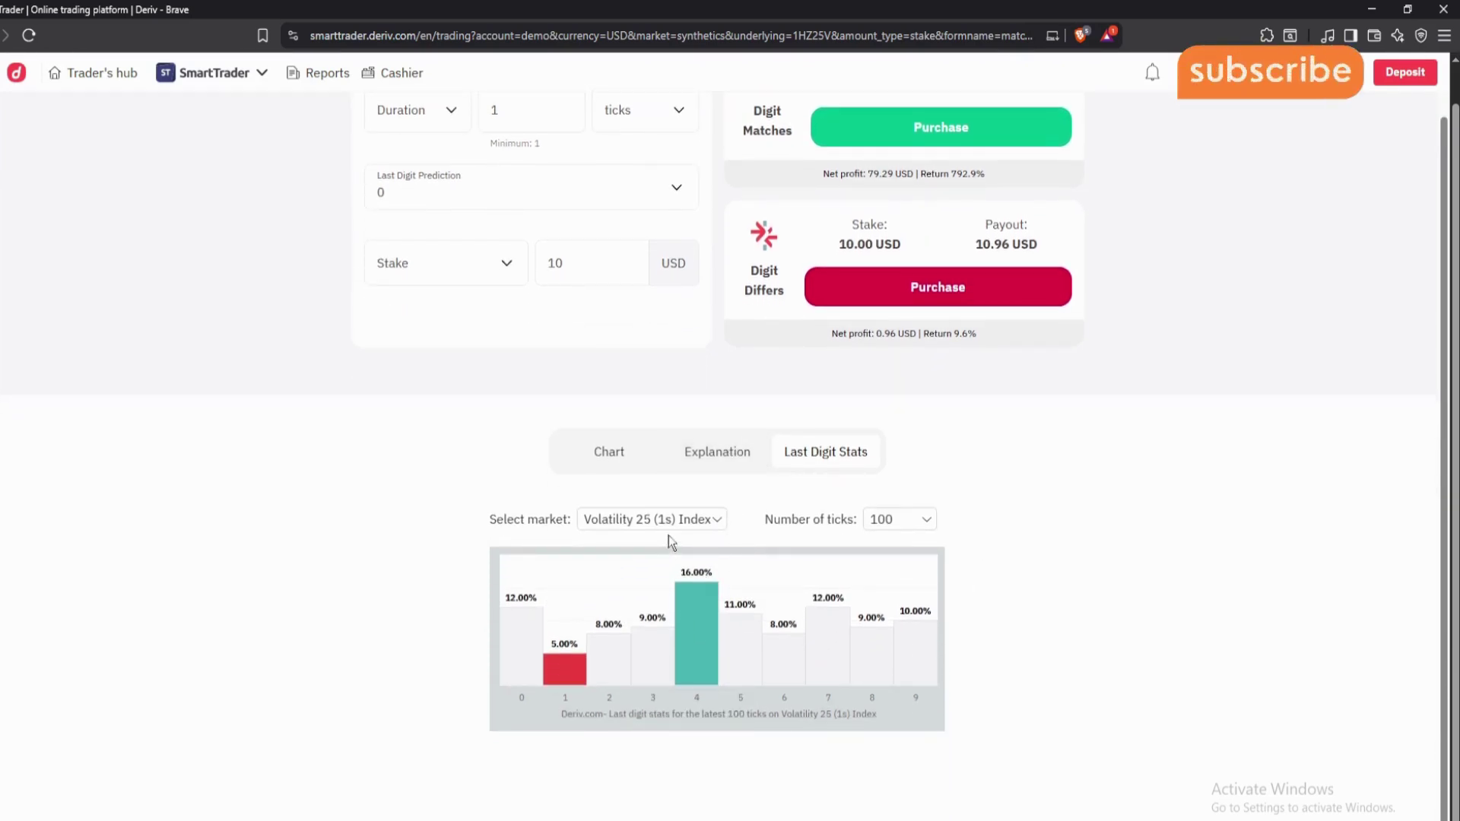
{"action": "left_click", "coordinate": [651, 525]}
{"action": "left_click", "coordinate": [627, 590]}
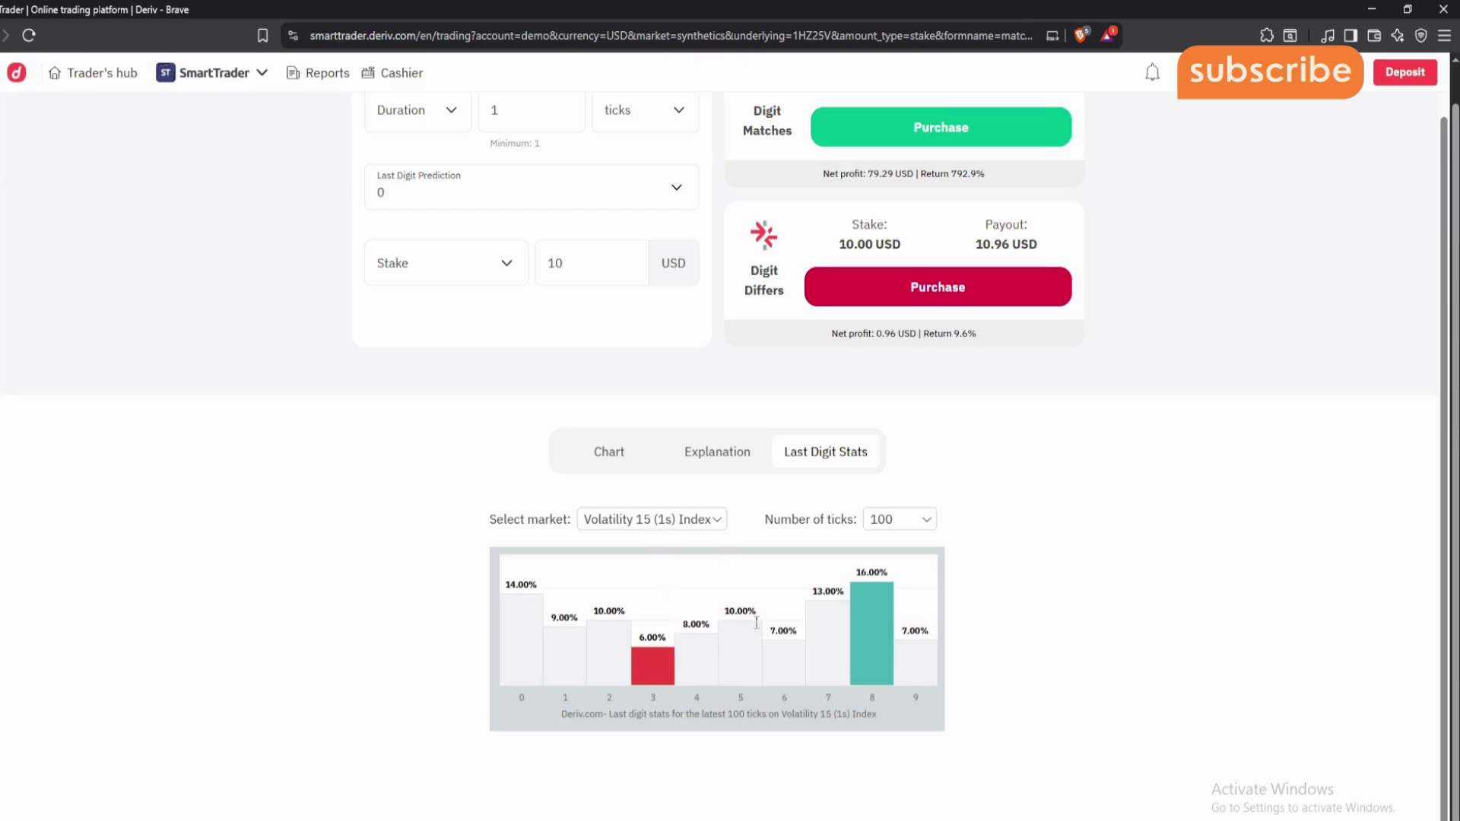
{"action": "mouse_move", "coordinate": [701, 645]}
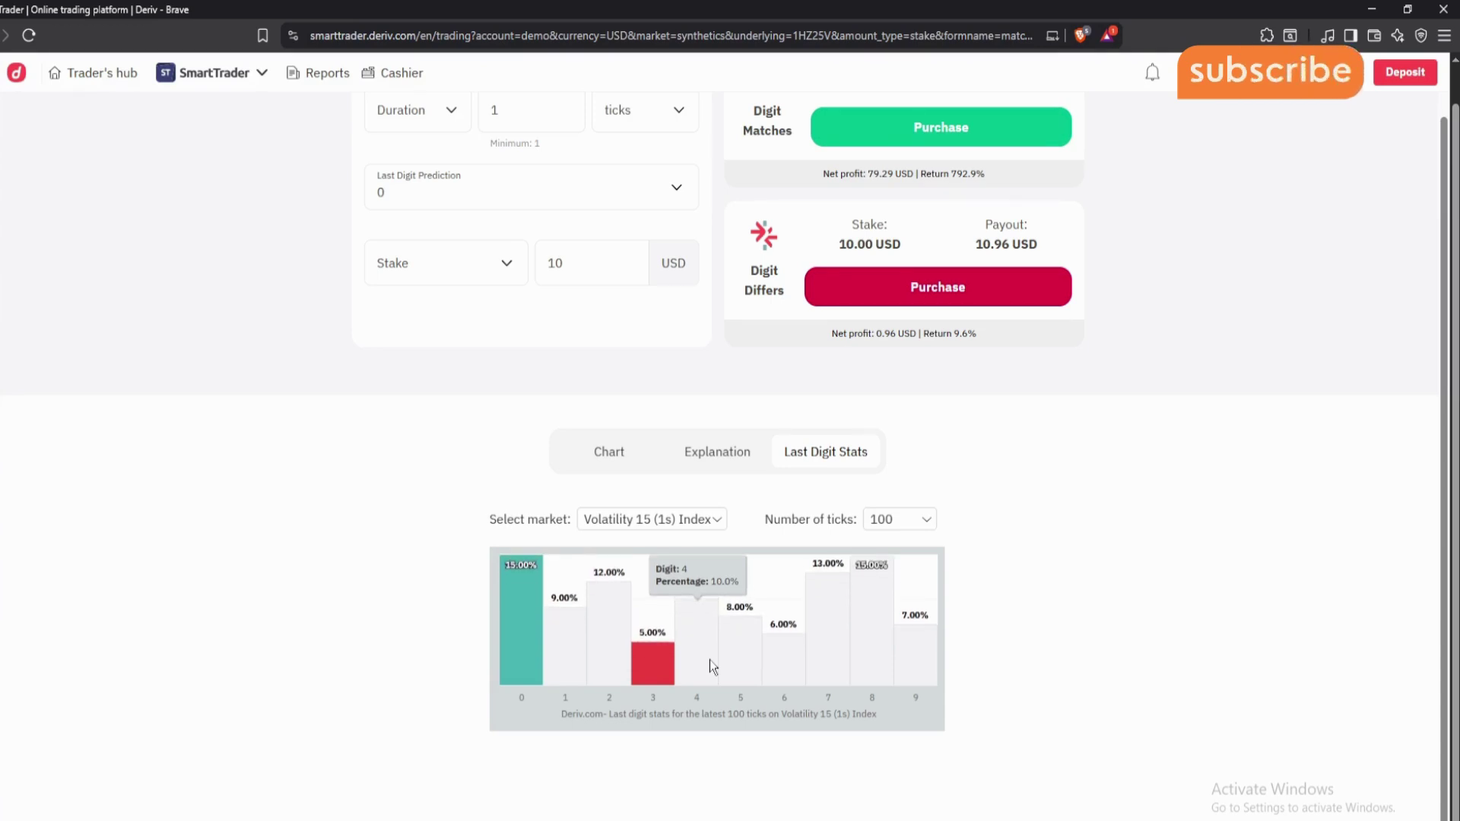
{"action": "mouse_move", "coordinate": [775, 619]}
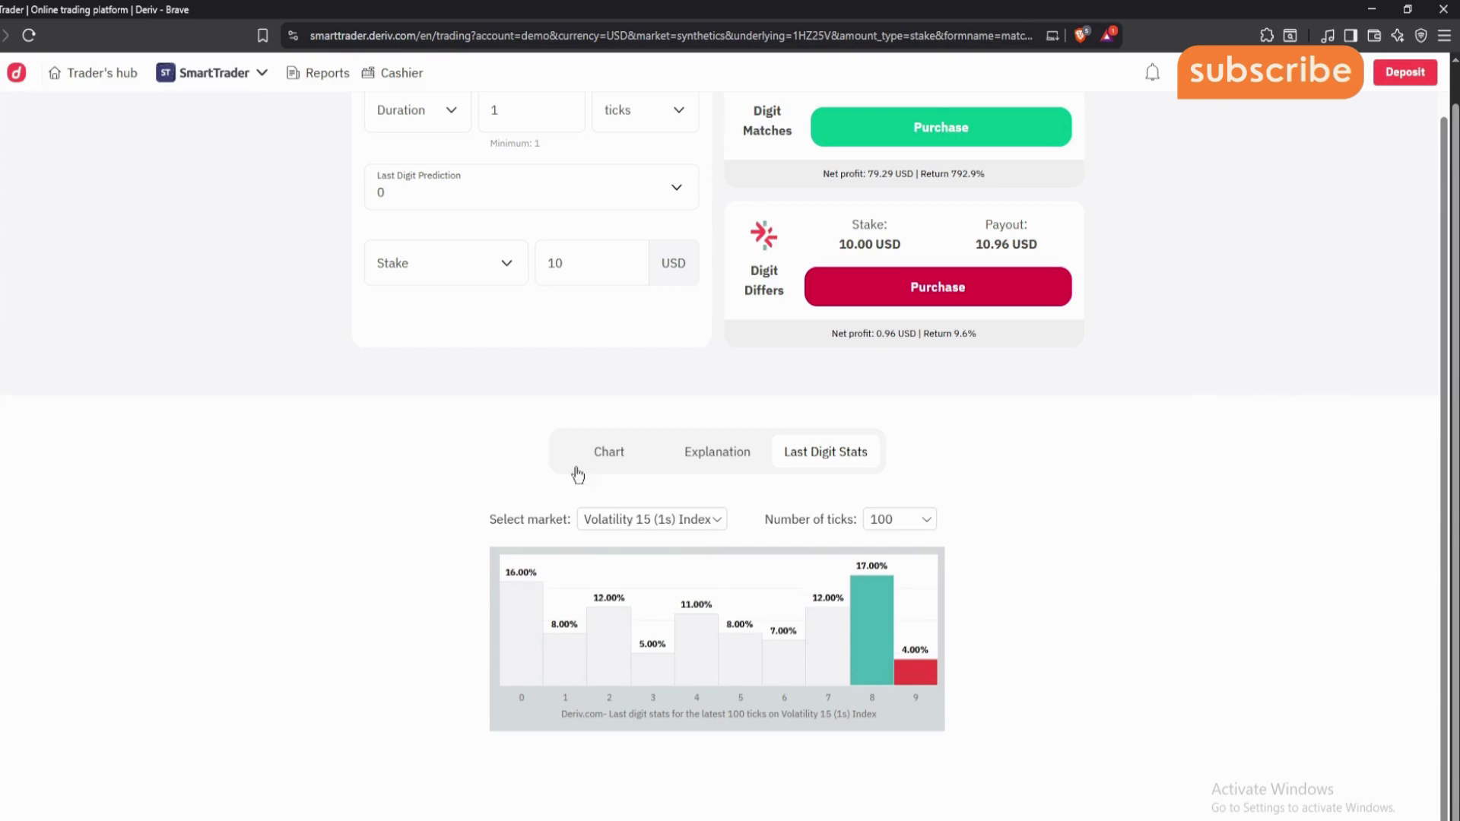
{"action": "left_click", "coordinate": [645, 520]}
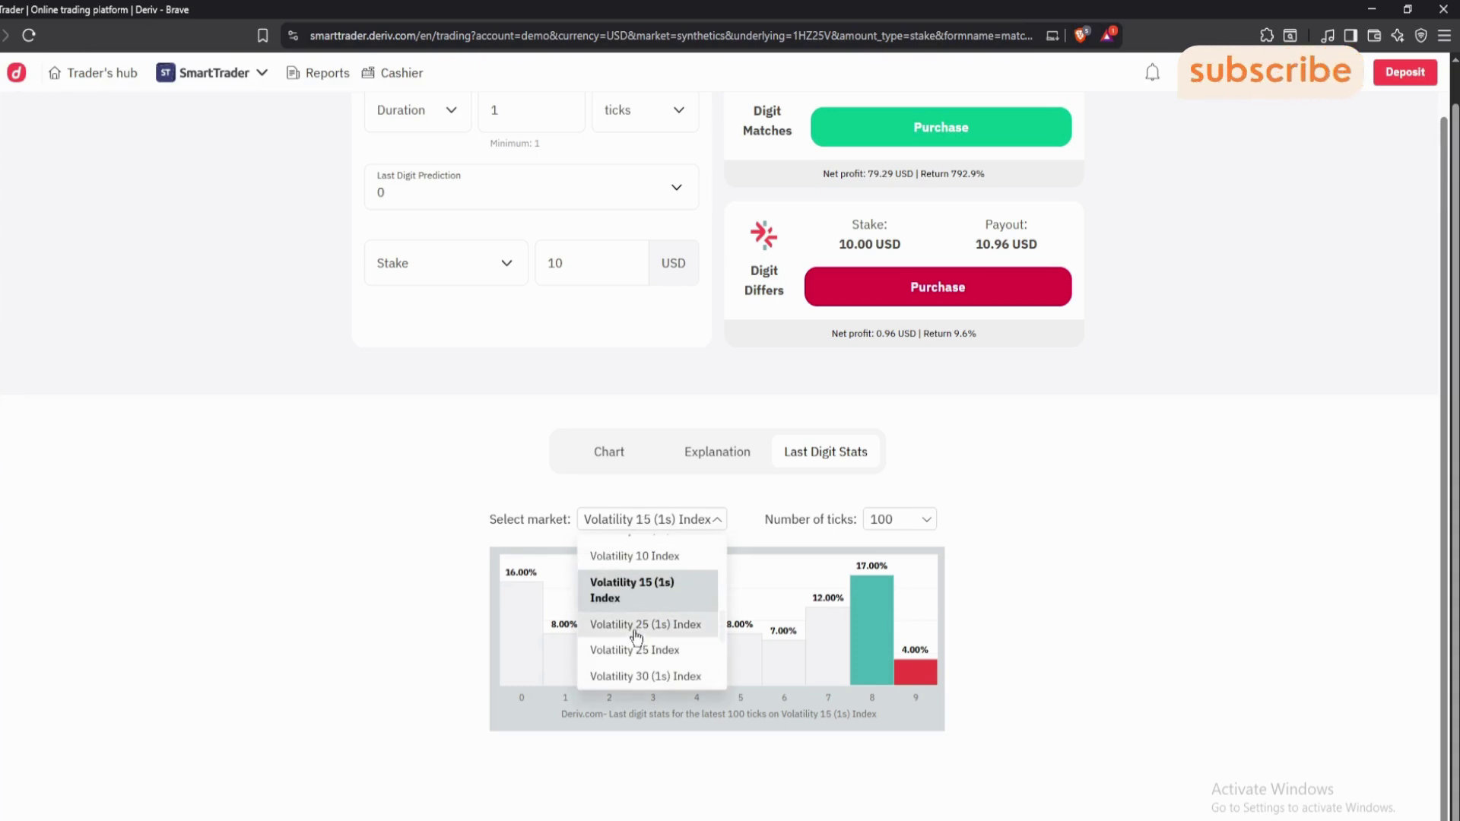
{"action": "left_click", "coordinate": [610, 628]}
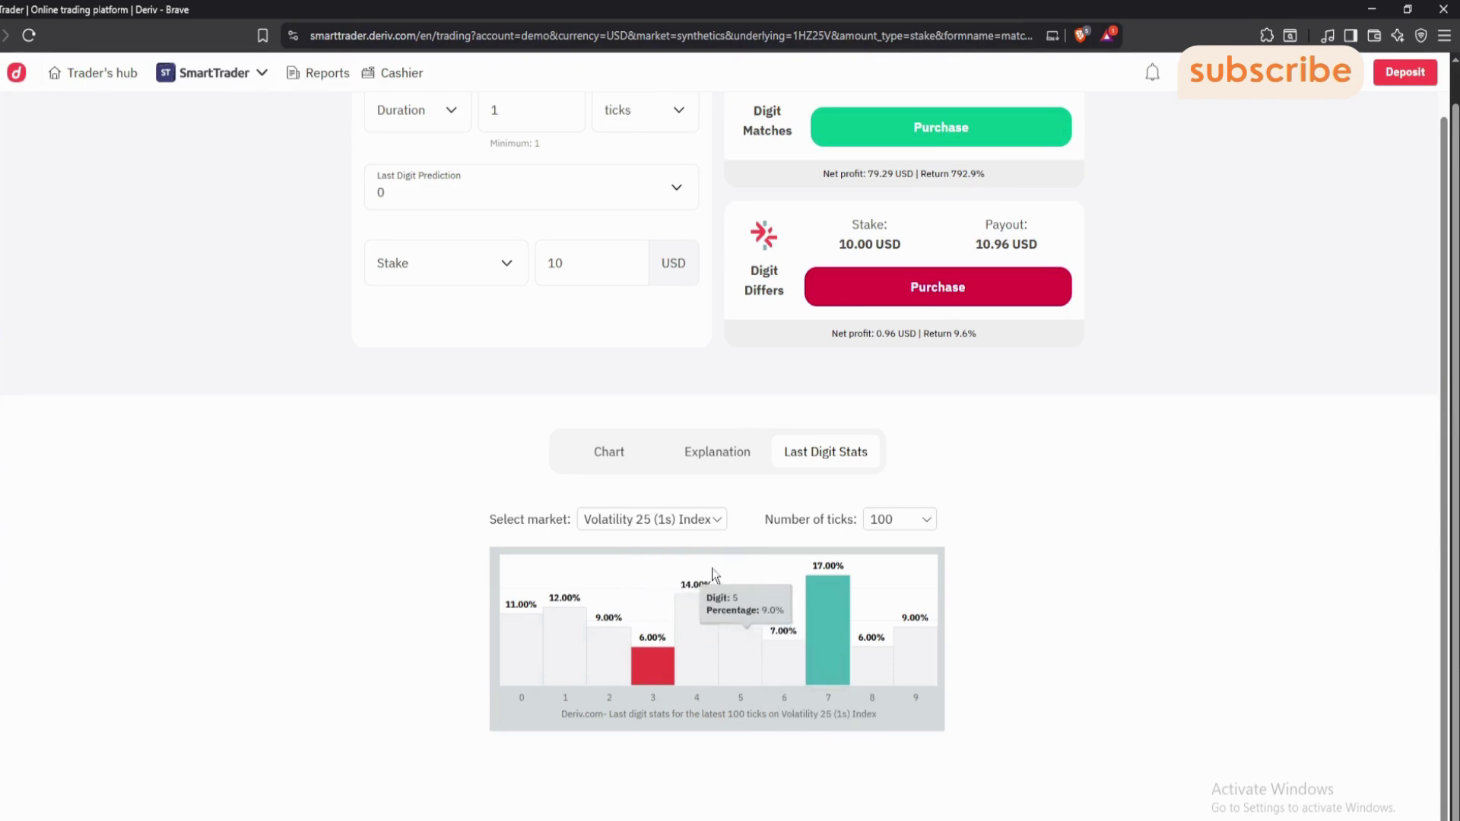
- View digit stats for Volatility 30 (1s), 50 (1s), 75 (1s), then 10 (1s) Index
{"action": "left_click", "coordinate": [677, 525]}
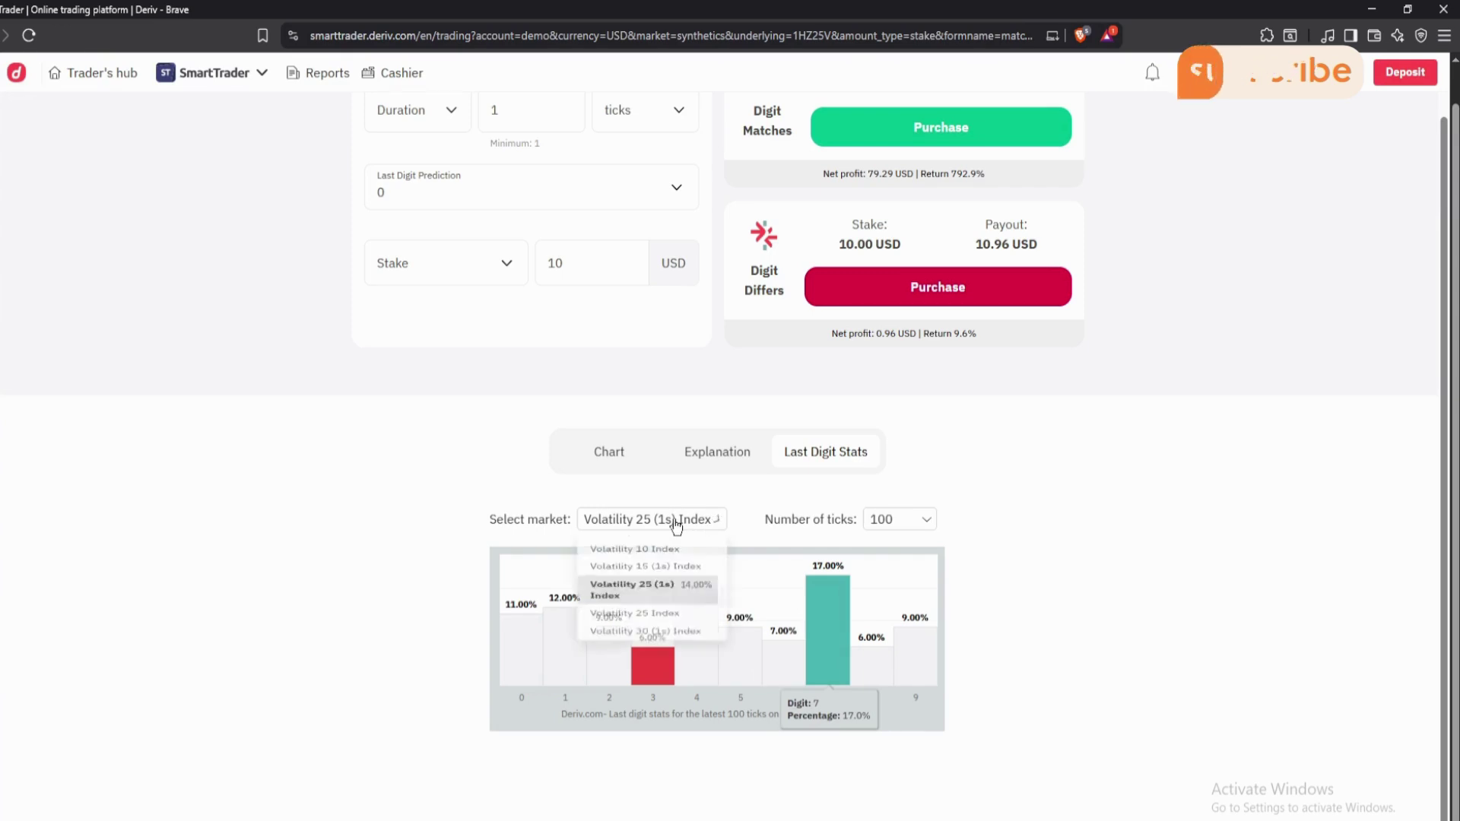
{"action": "left_click", "coordinate": [646, 677]}
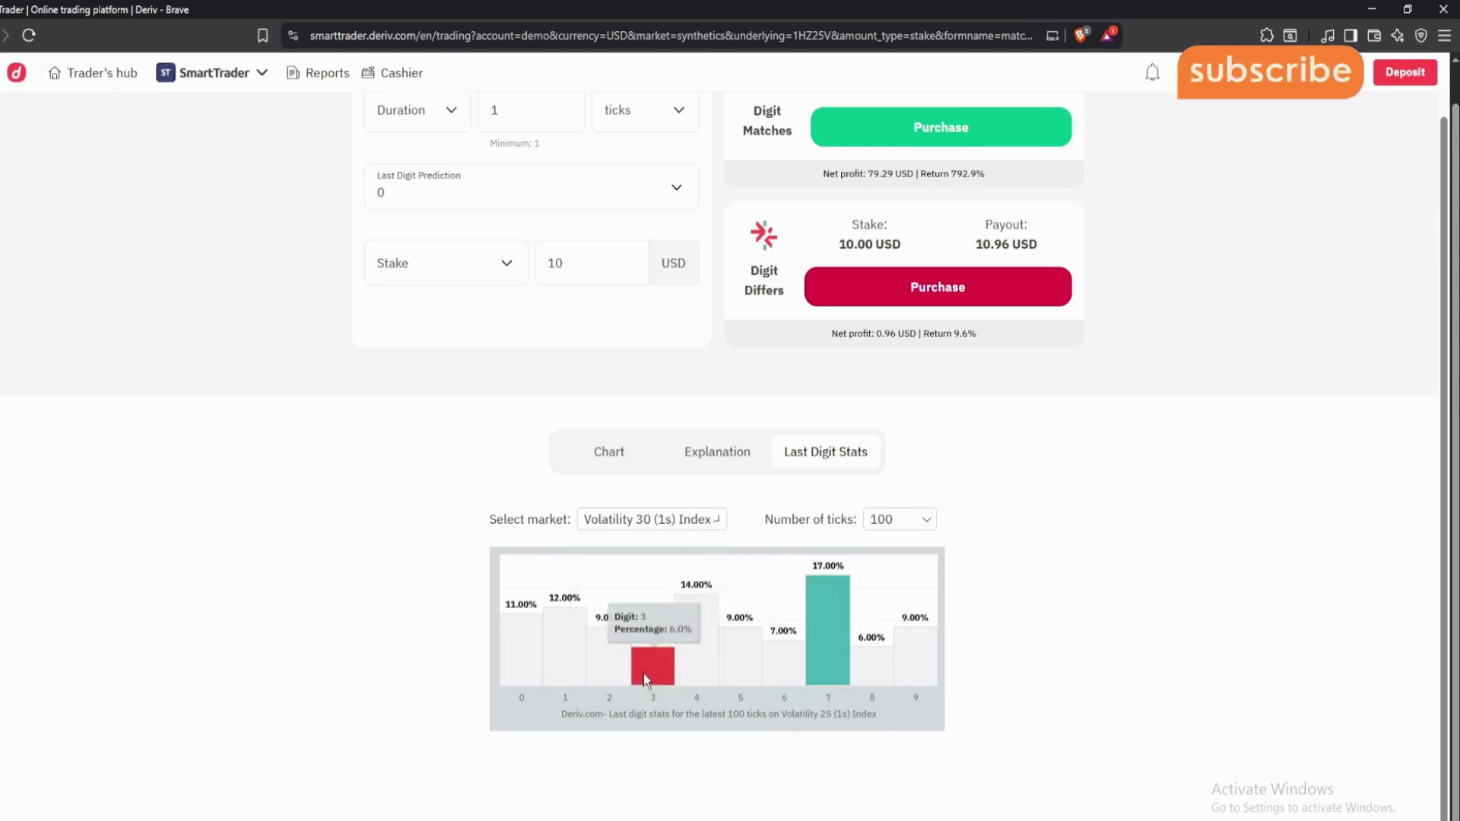
{"action": "left_click", "coordinate": [647, 524]}
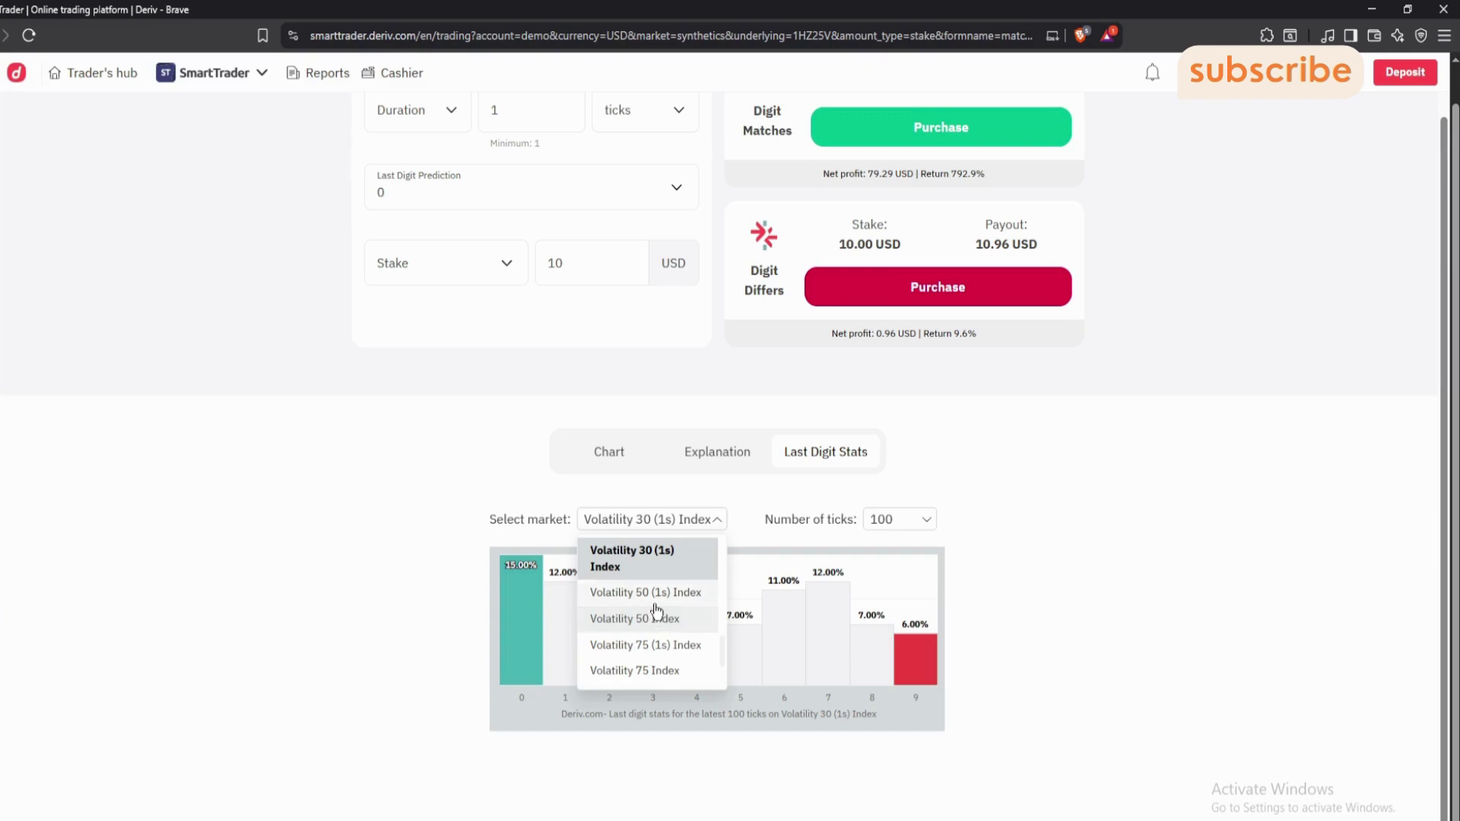
{"action": "left_click", "coordinate": [655, 597]}
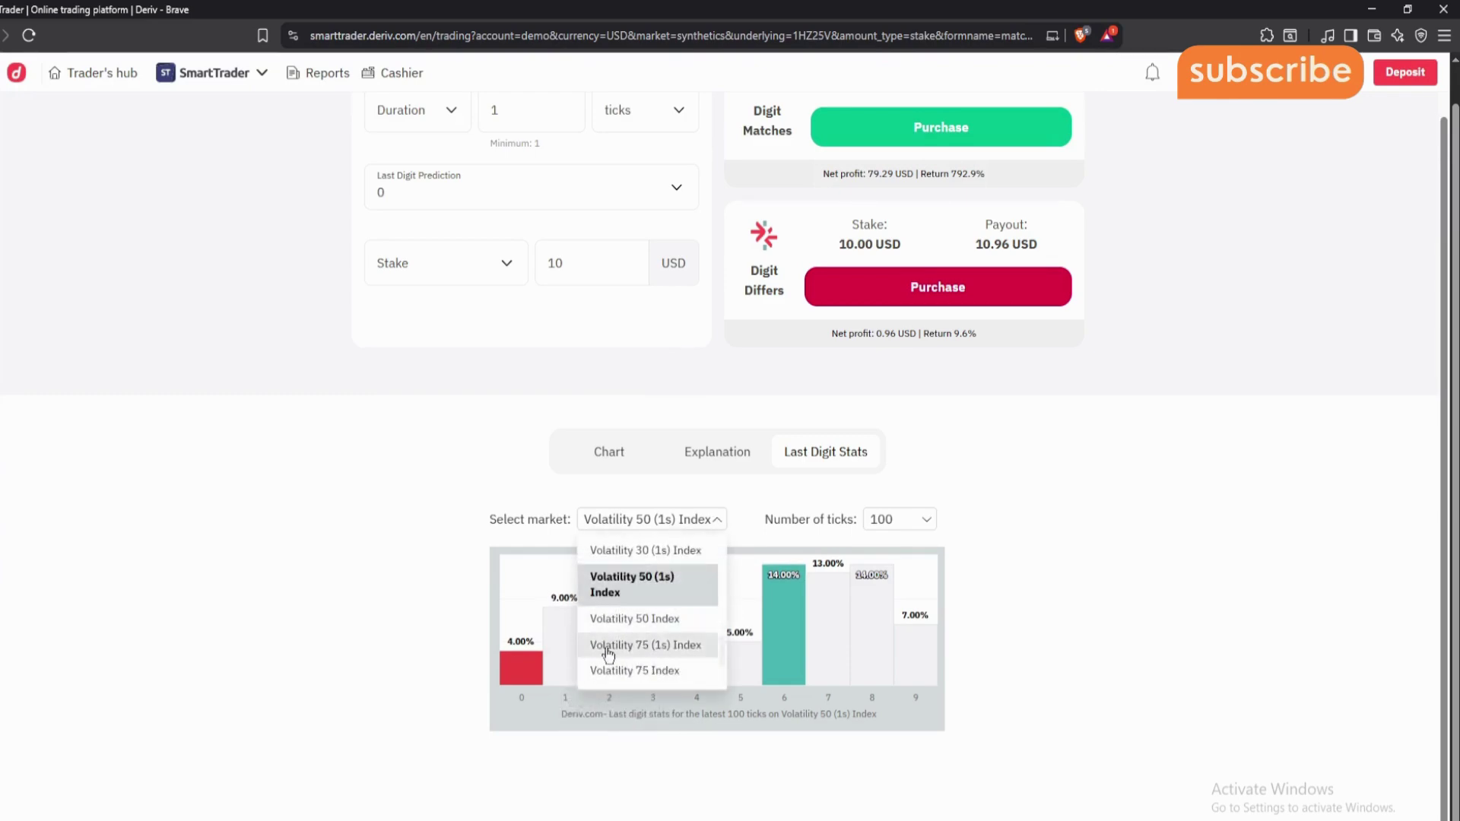
{"action": "left_click", "coordinate": [605, 647]}
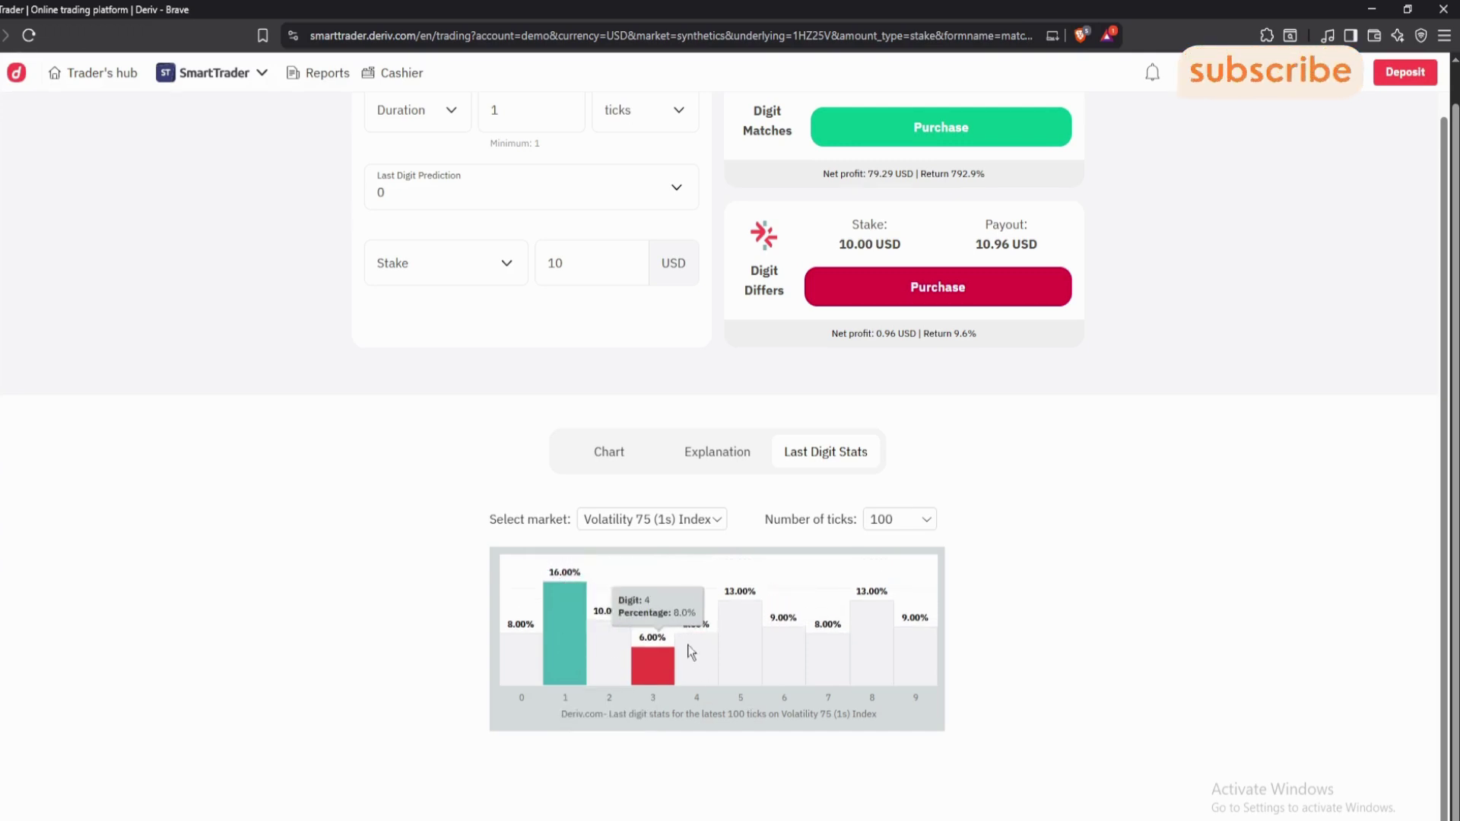
{"action": "left_click", "coordinate": [609, 519]}
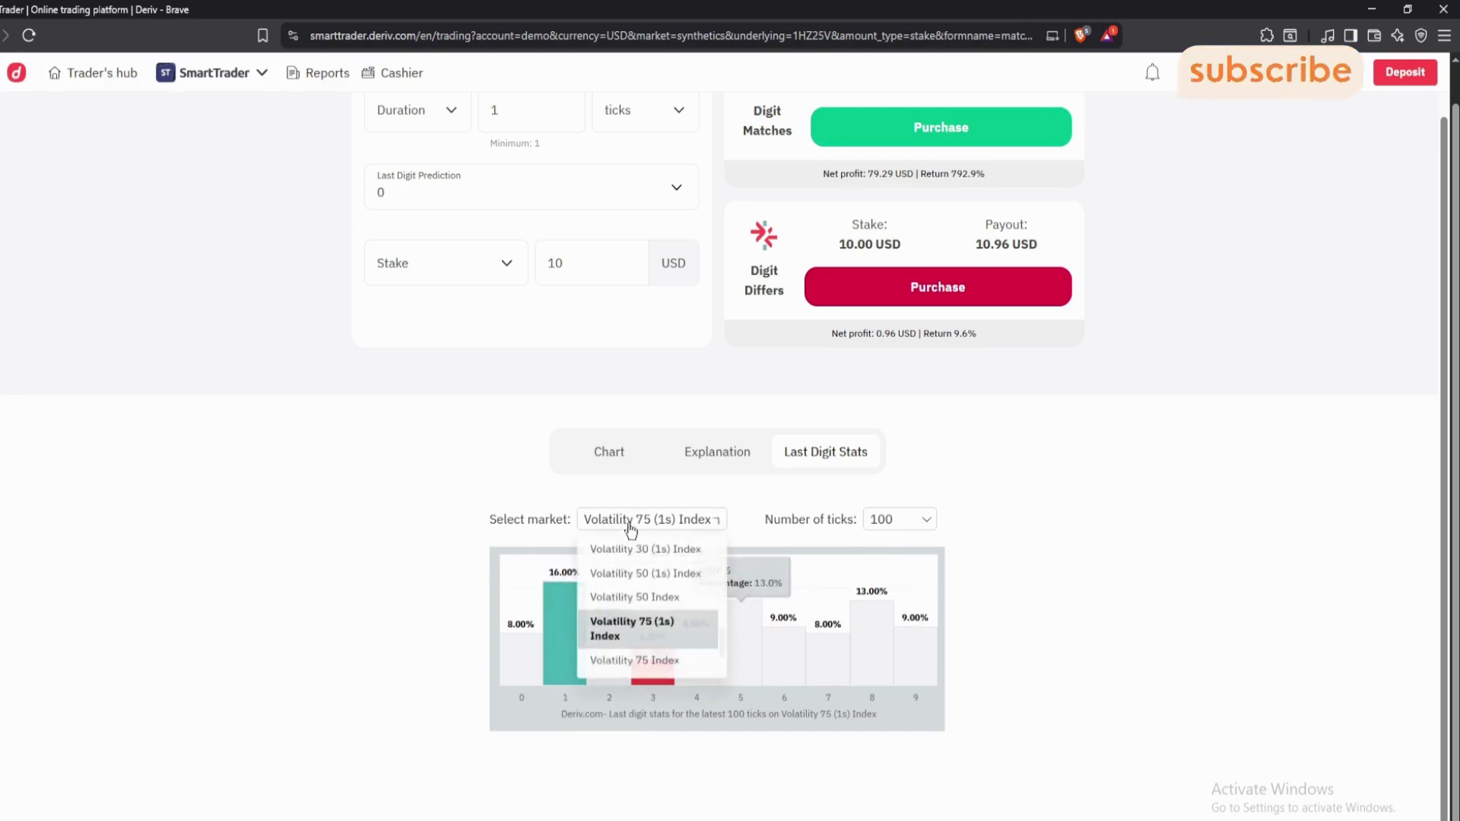
{"action": "scroll", "coordinate": [651, 661], "scroll_direction": "up", "scroll_amount": 5}
{"action": "left_click", "coordinate": [655, 638]}
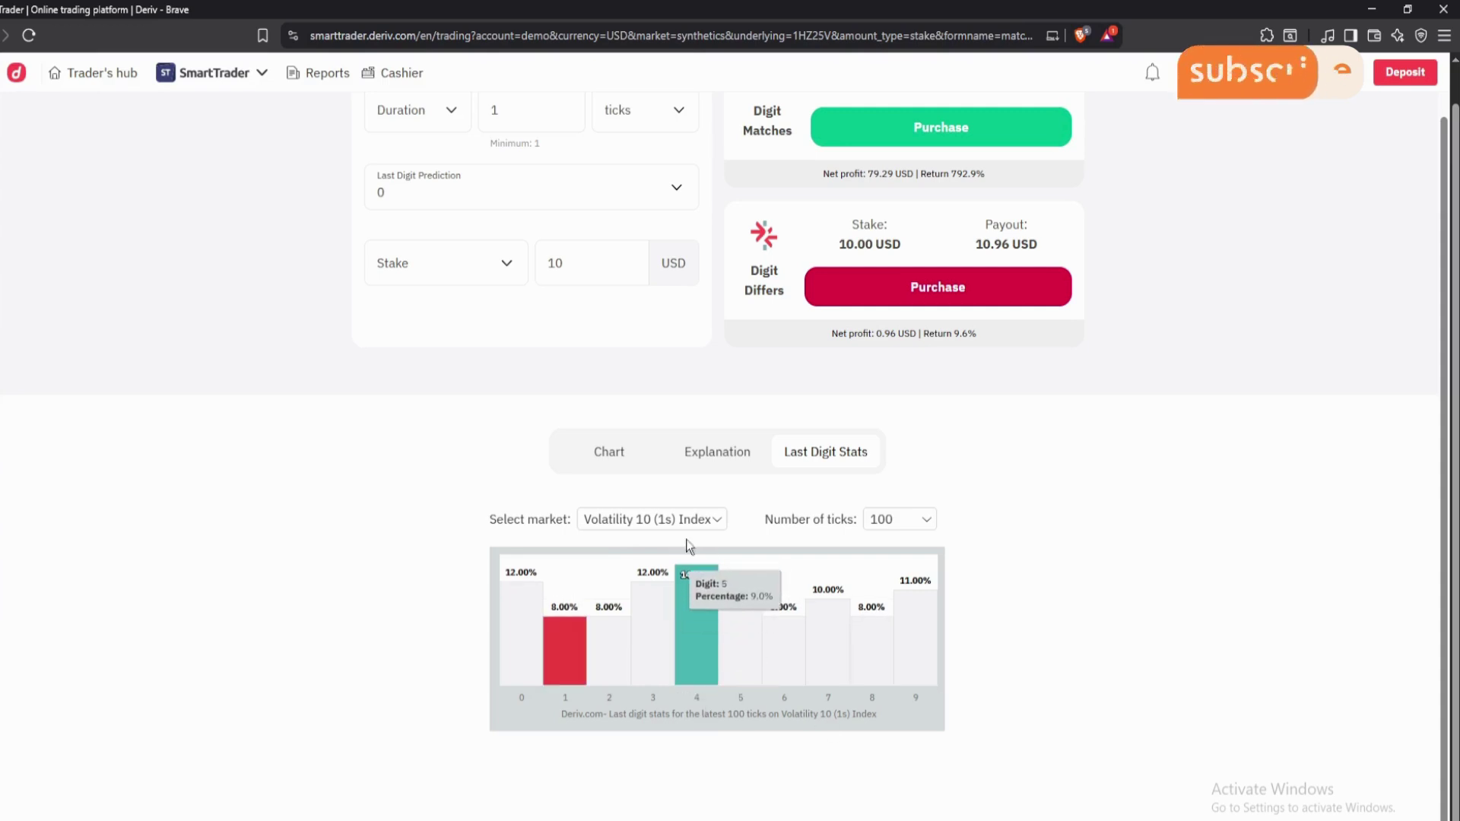
- Take a screenshot of the trading page and dismiss the OneDrive prompt
{"action": "left_click", "coordinate": [668, 517]}
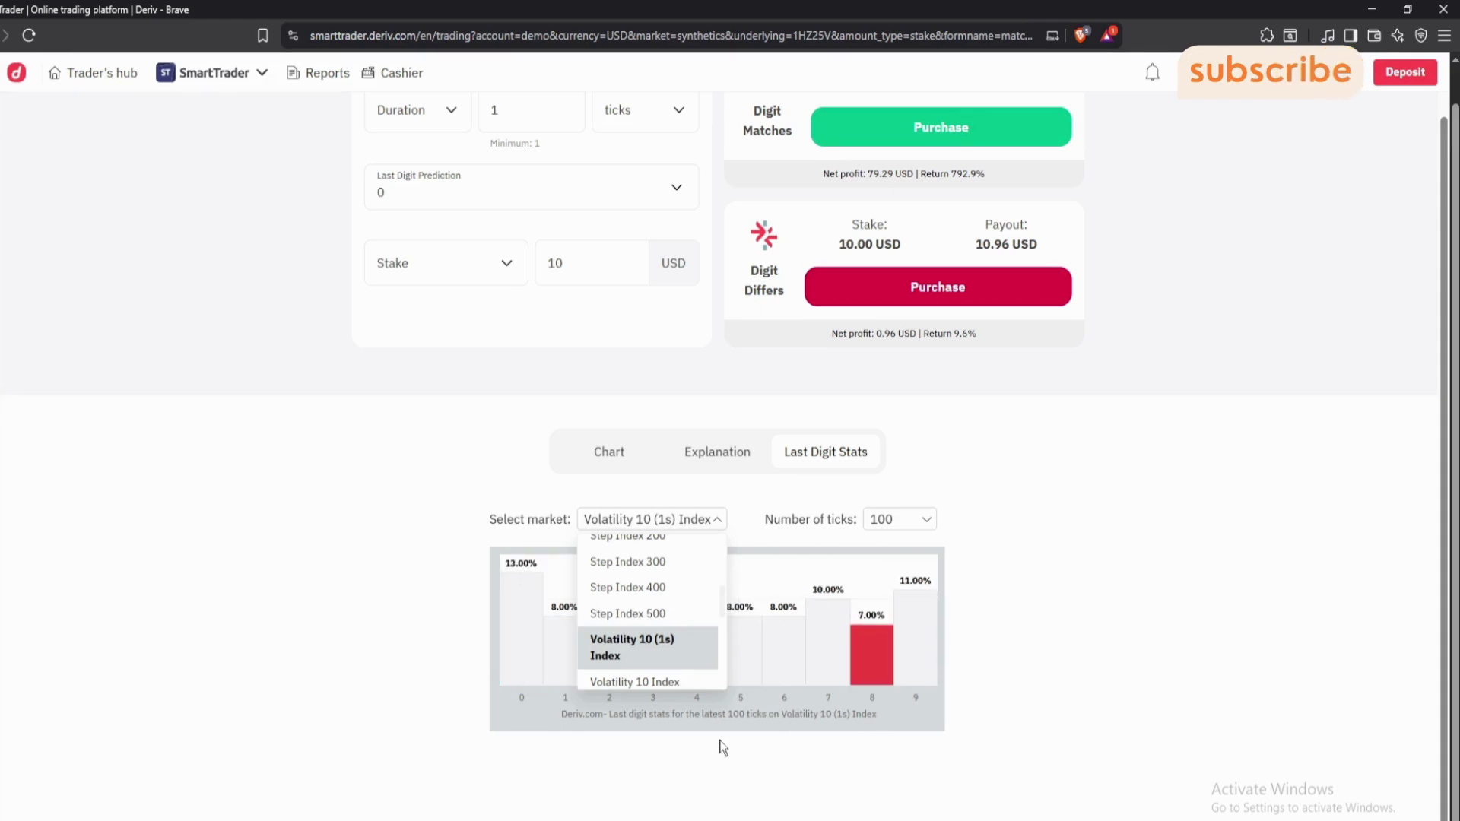
{"action": "key", "text": "Print"}
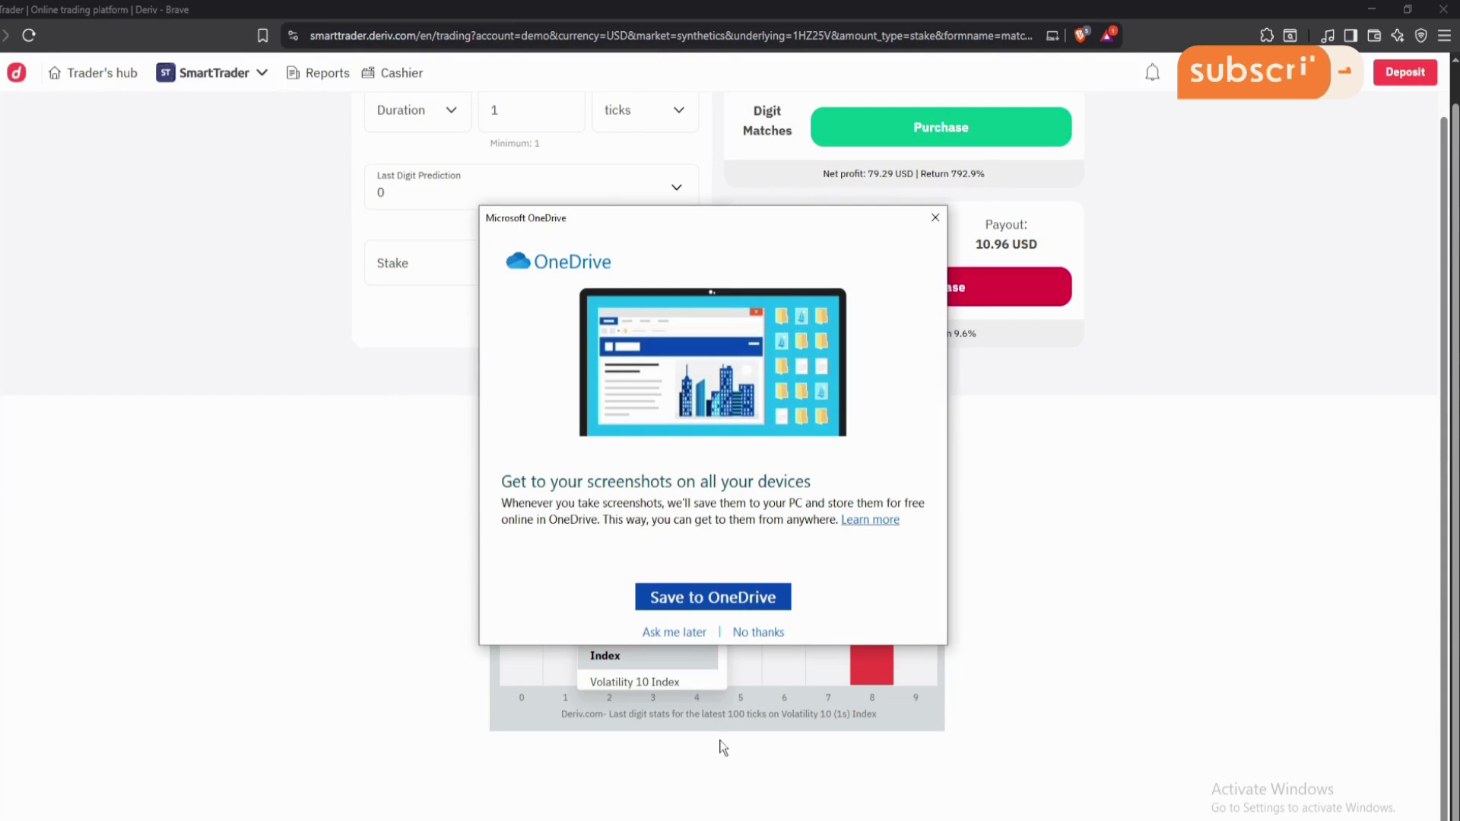
{"action": "left_click", "coordinate": [935, 218]}
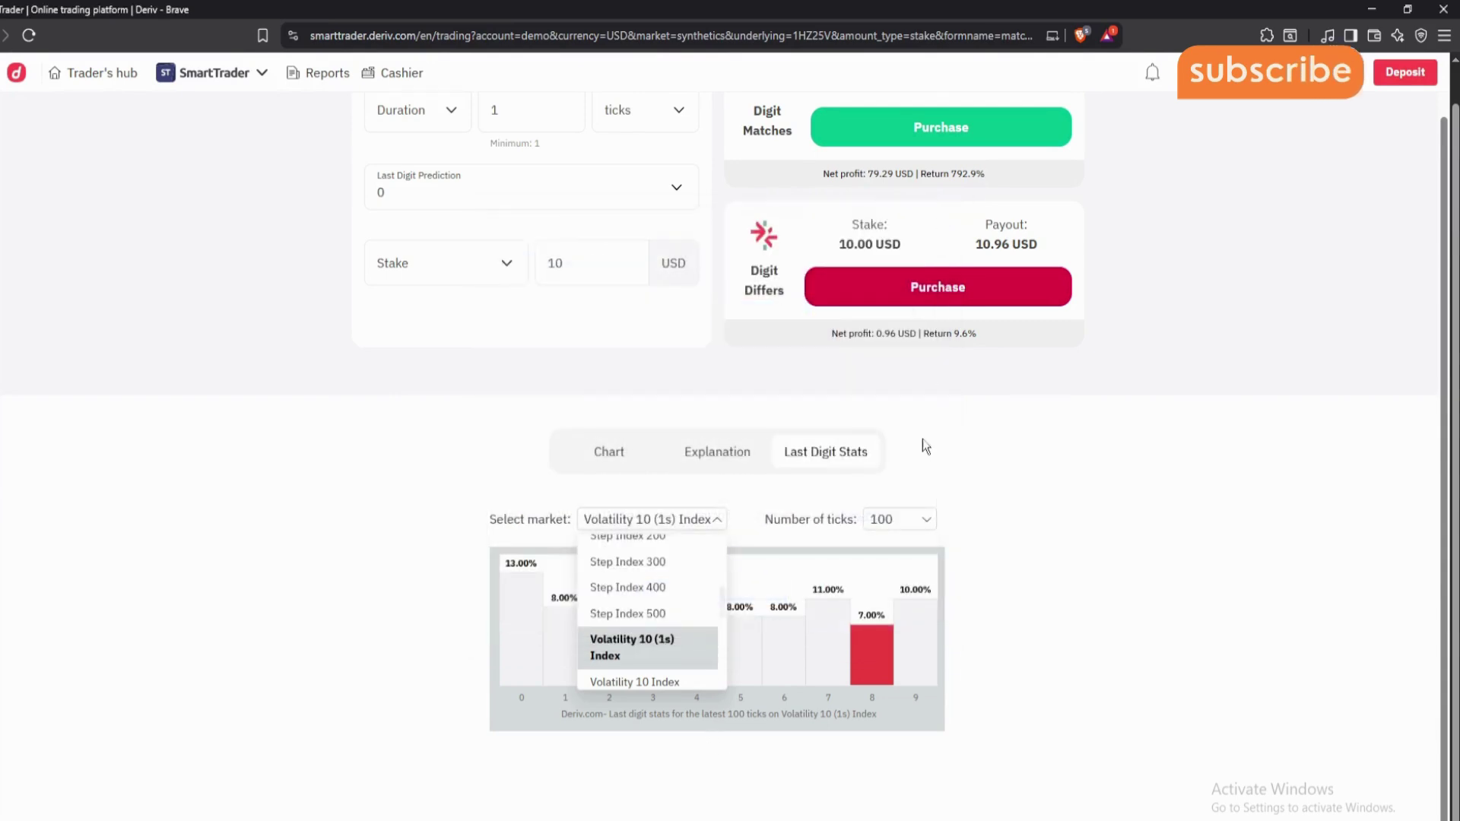
{"action": "left_click", "coordinate": [780, 578]}
- View digit stats for Volatility 10, 15 (1s), 25 (1s), 25, then 30 (1s) Index
{"action": "left_click", "coordinate": [653, 525]}
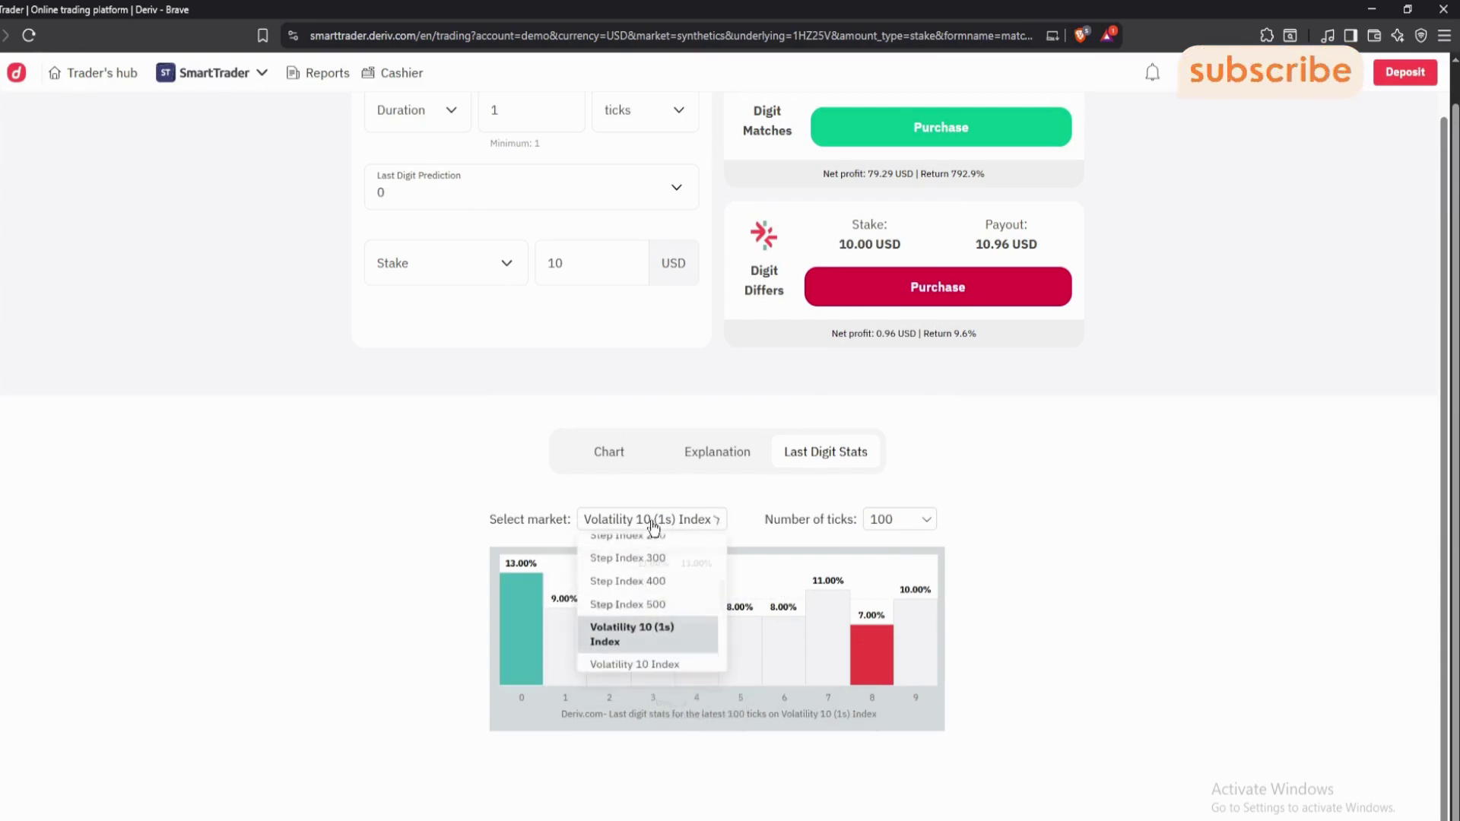
{"action": "scroll", "coordinate": [630, 635], "scroll_direction": "down", "scroll_amount": 2}
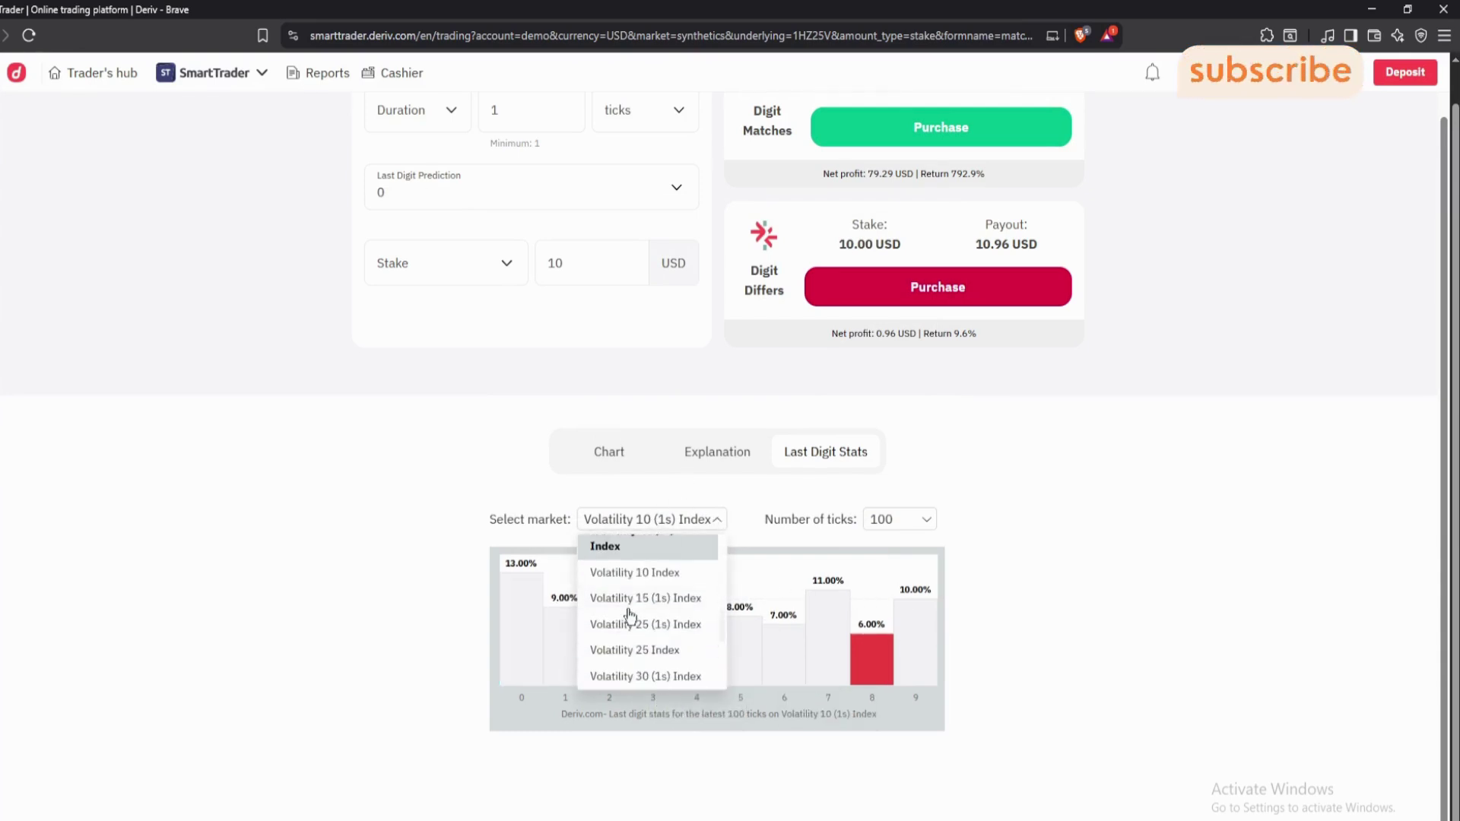
{"action": "left_click", "coordinate": [631, 572]}
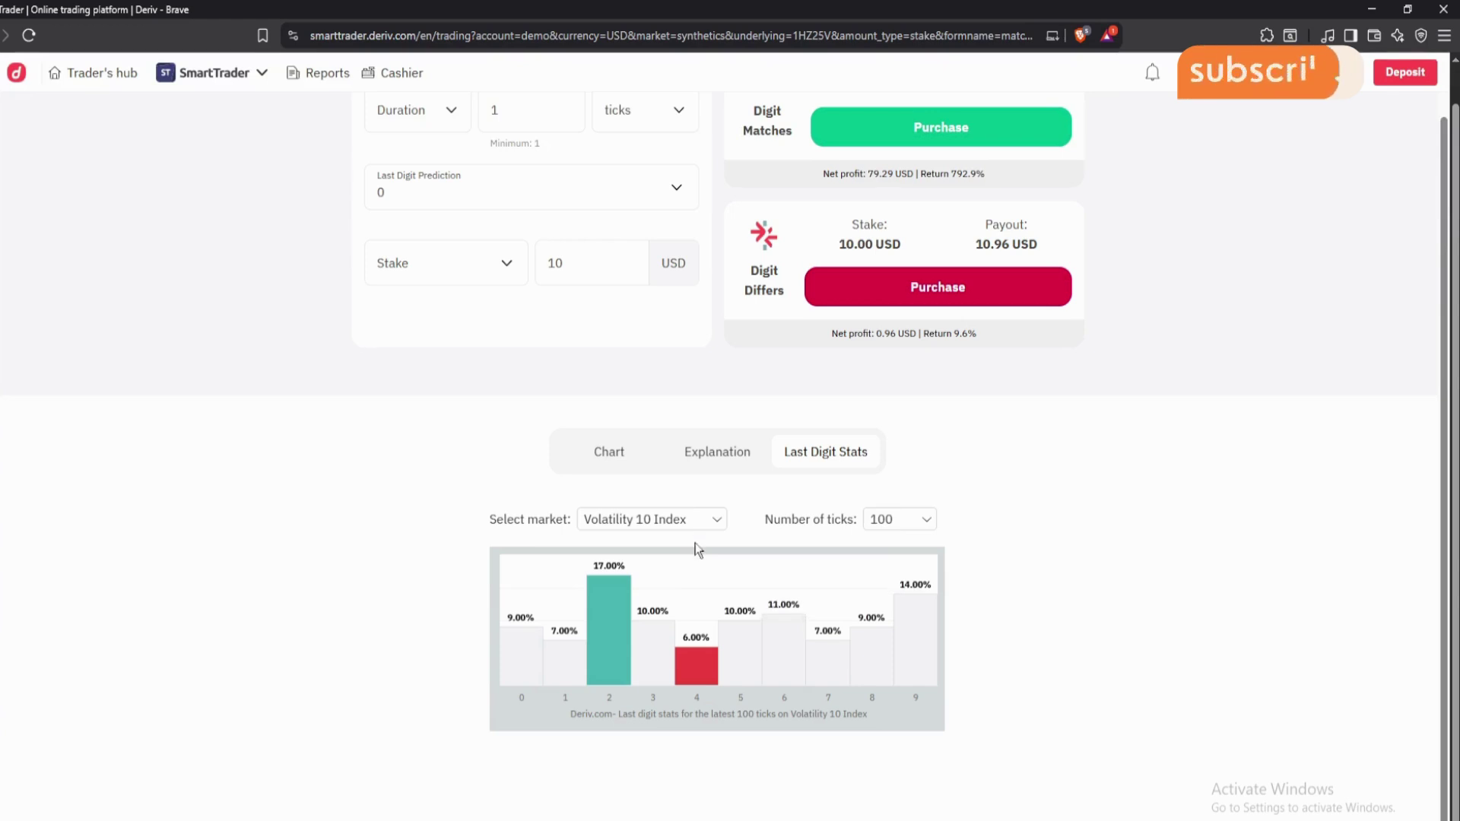
{"action": "left_click", "coordinate": [635, 524]}
{"action": "left_click", "coordinate": [630, 582]}
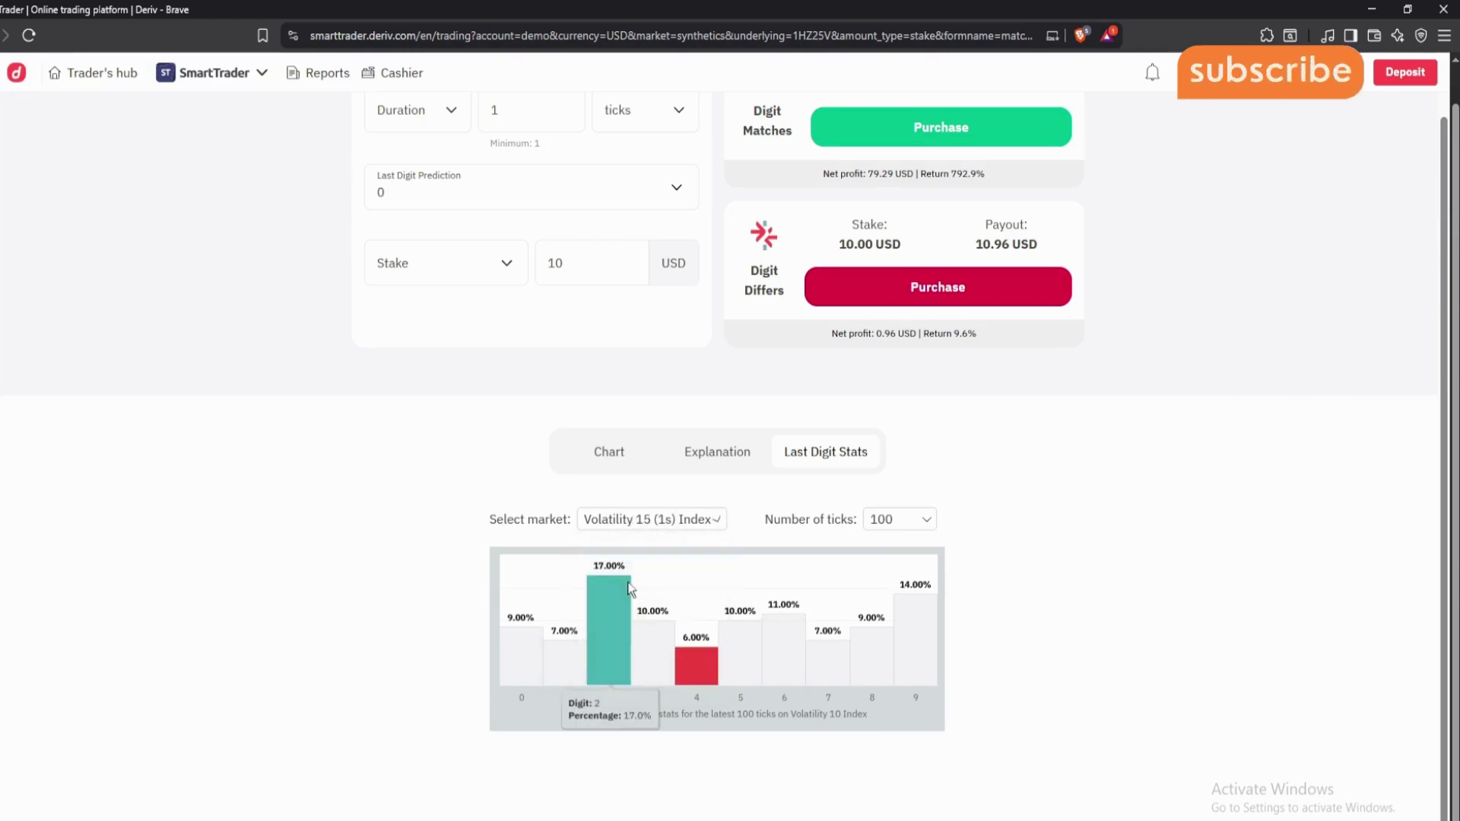
{"action": "left_click", "coordinate": [692, 525]}
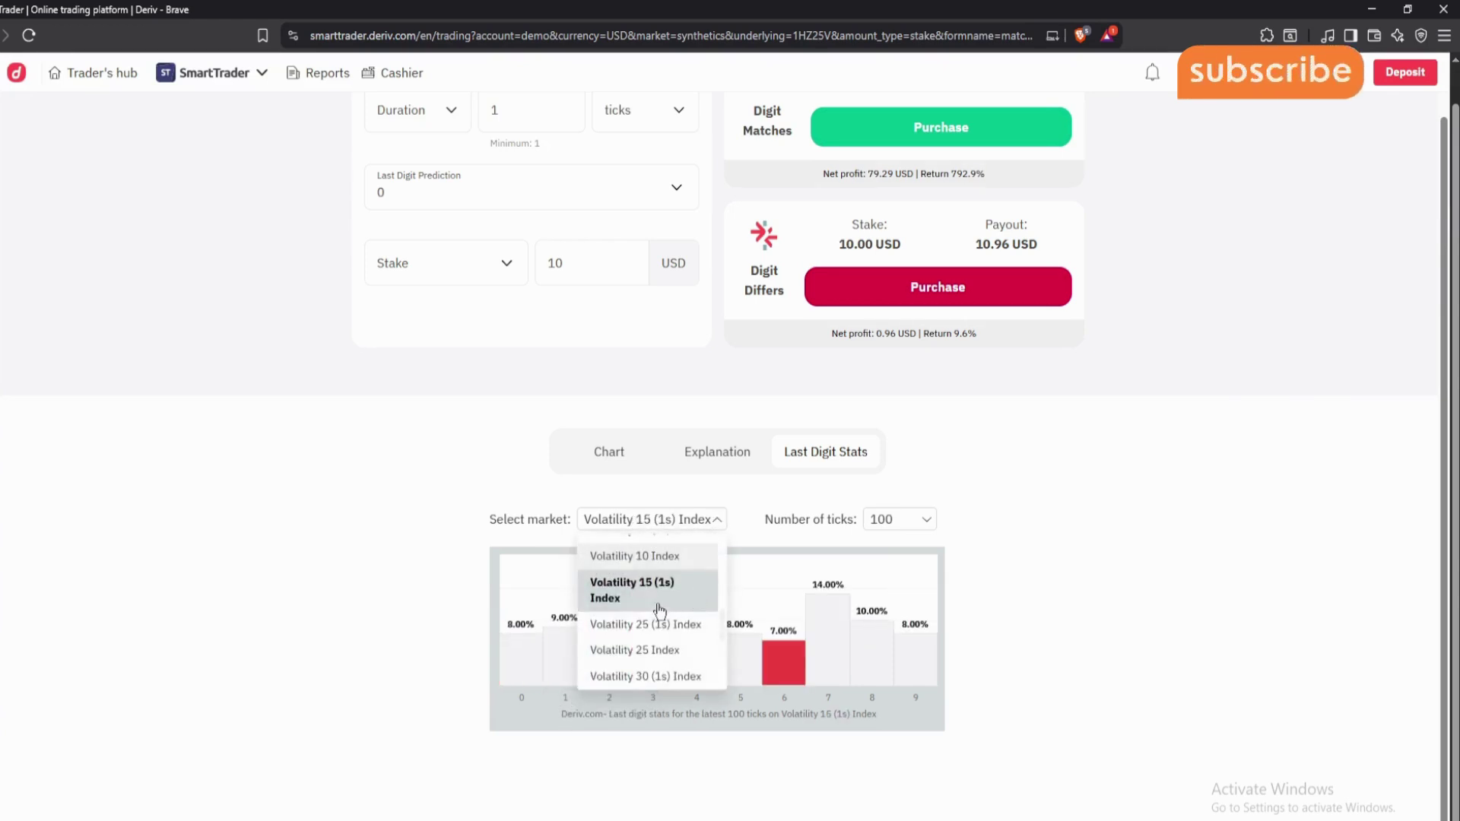
{"action": "left_click", "coordinate": [643, 619]}
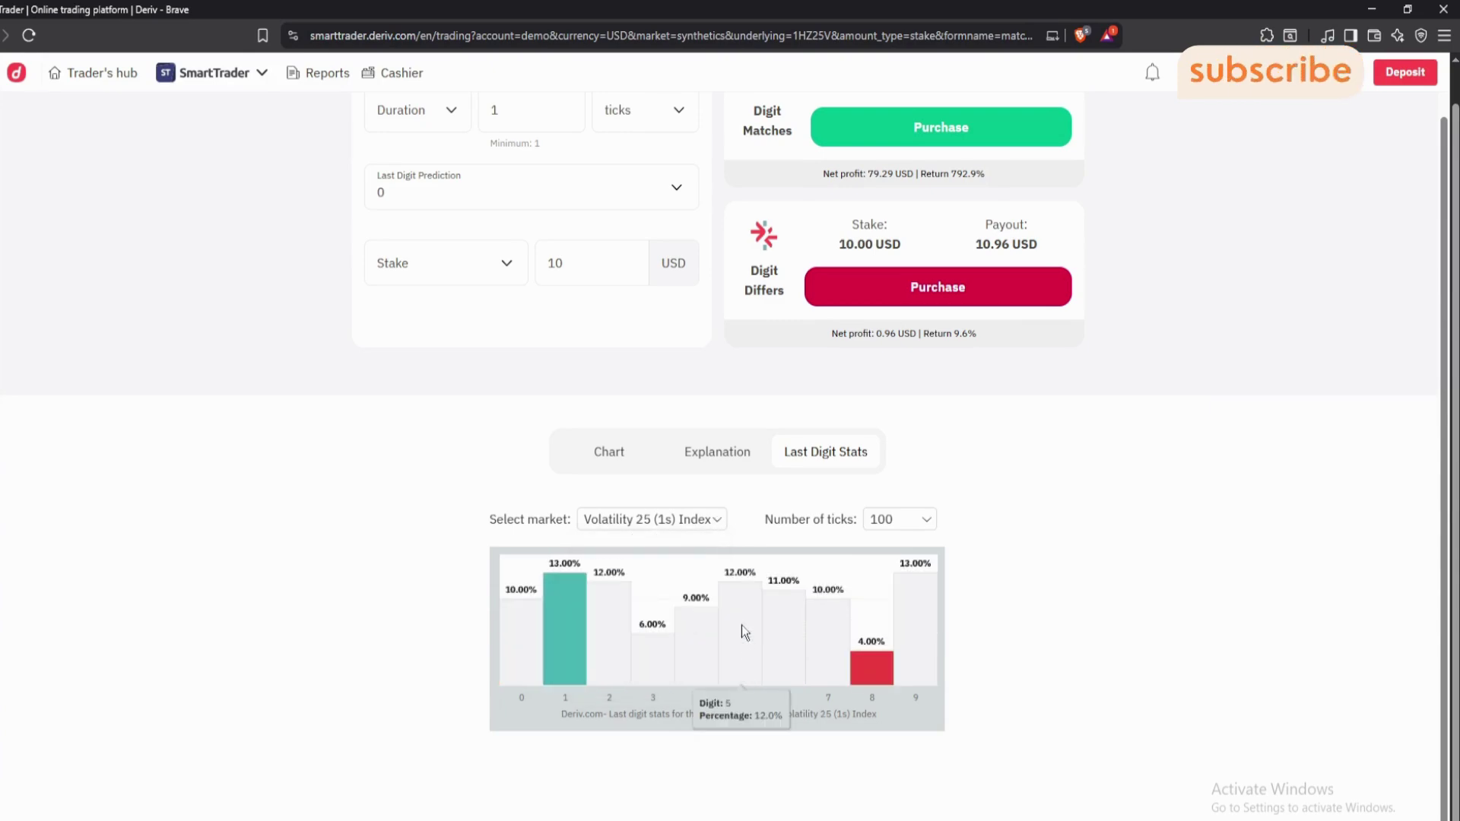
{"action": "left_click", "coordinate": [662, 521]}
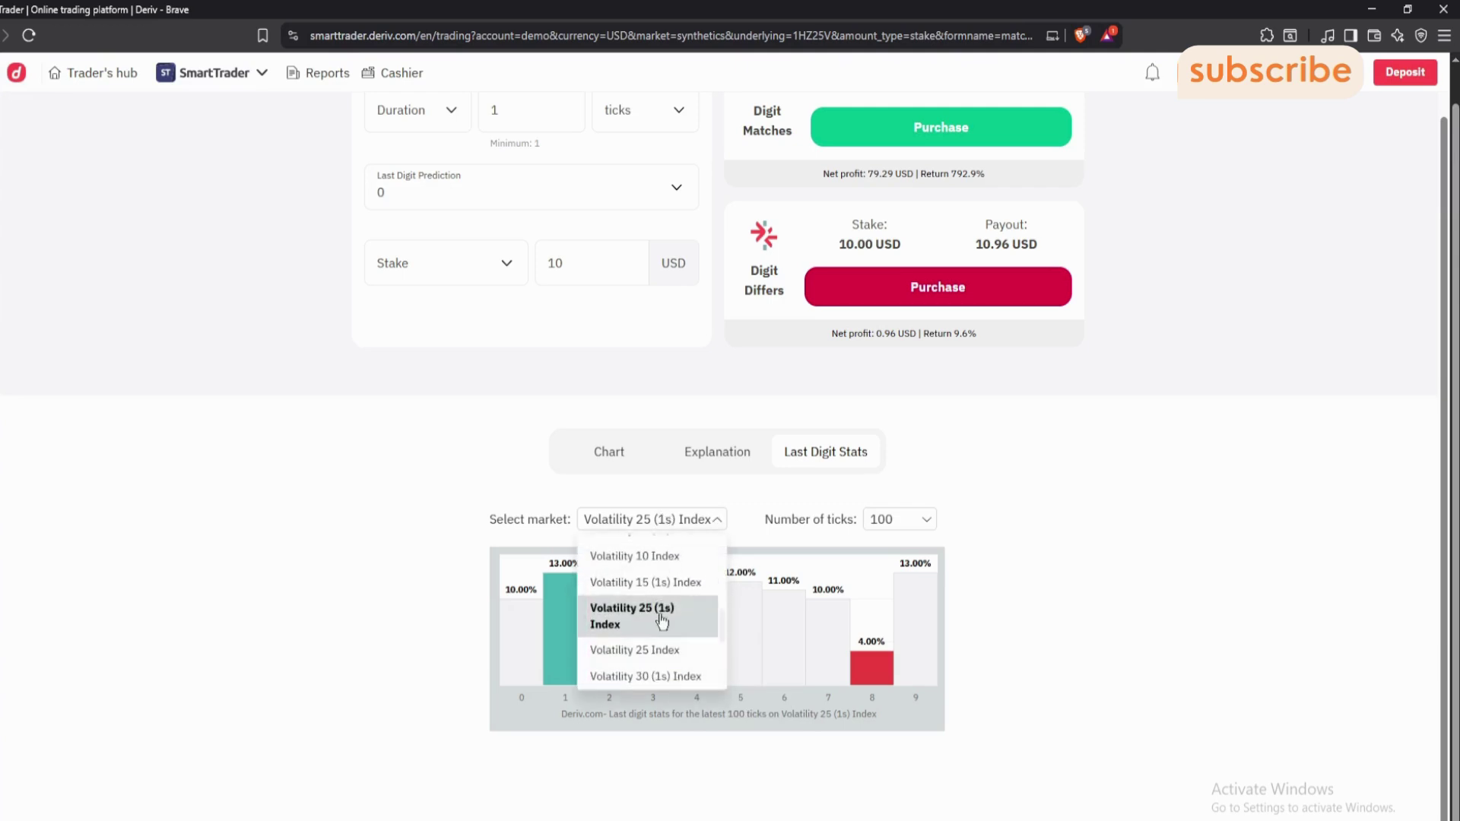
{"action": "left_click", "coordinate": [635, 647]}
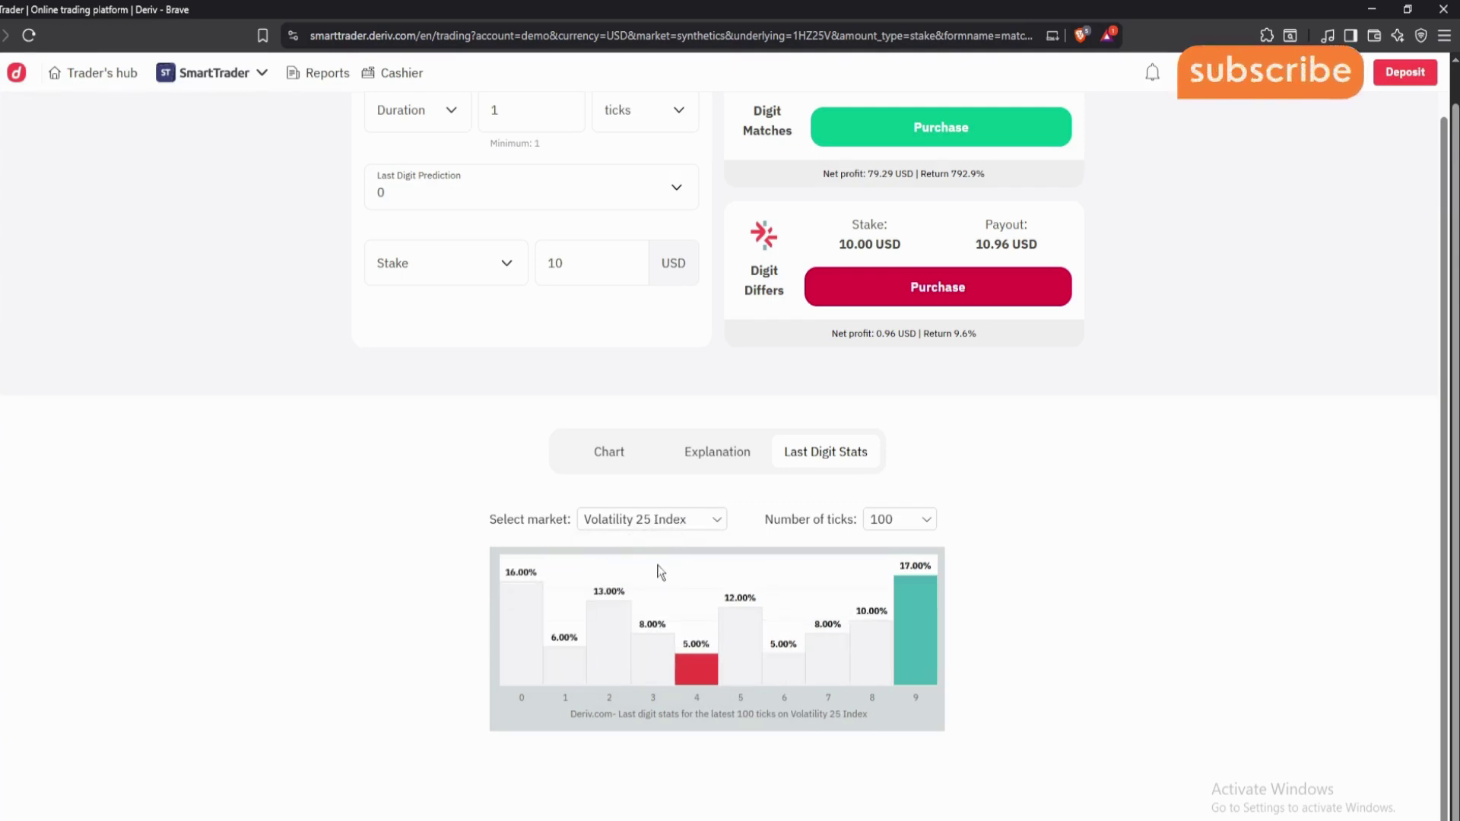
{"action": "left_click", "coordinate": [672, 524]}
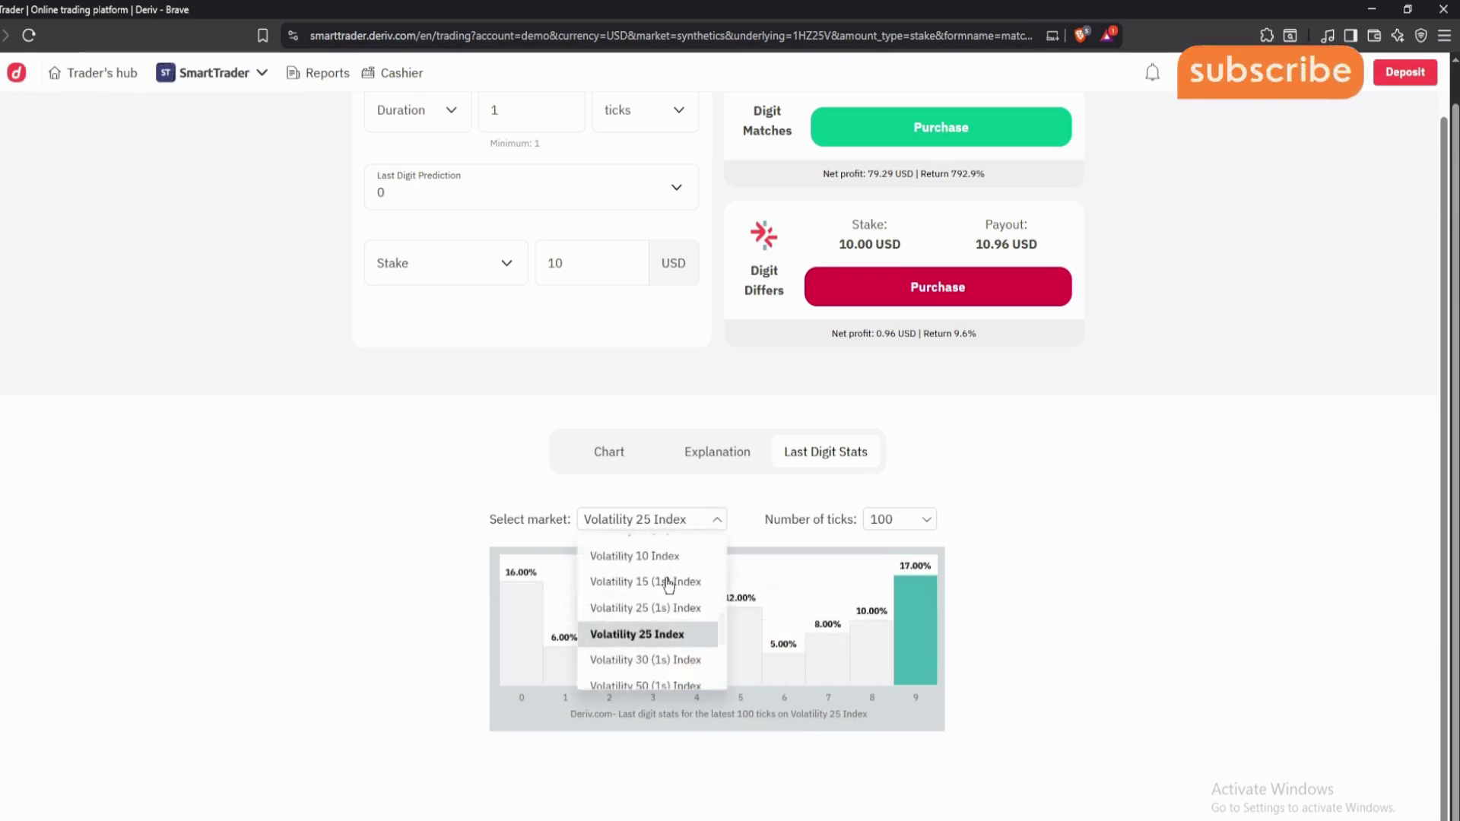
{"action": "left_click", "coordinate": [631, 667]}
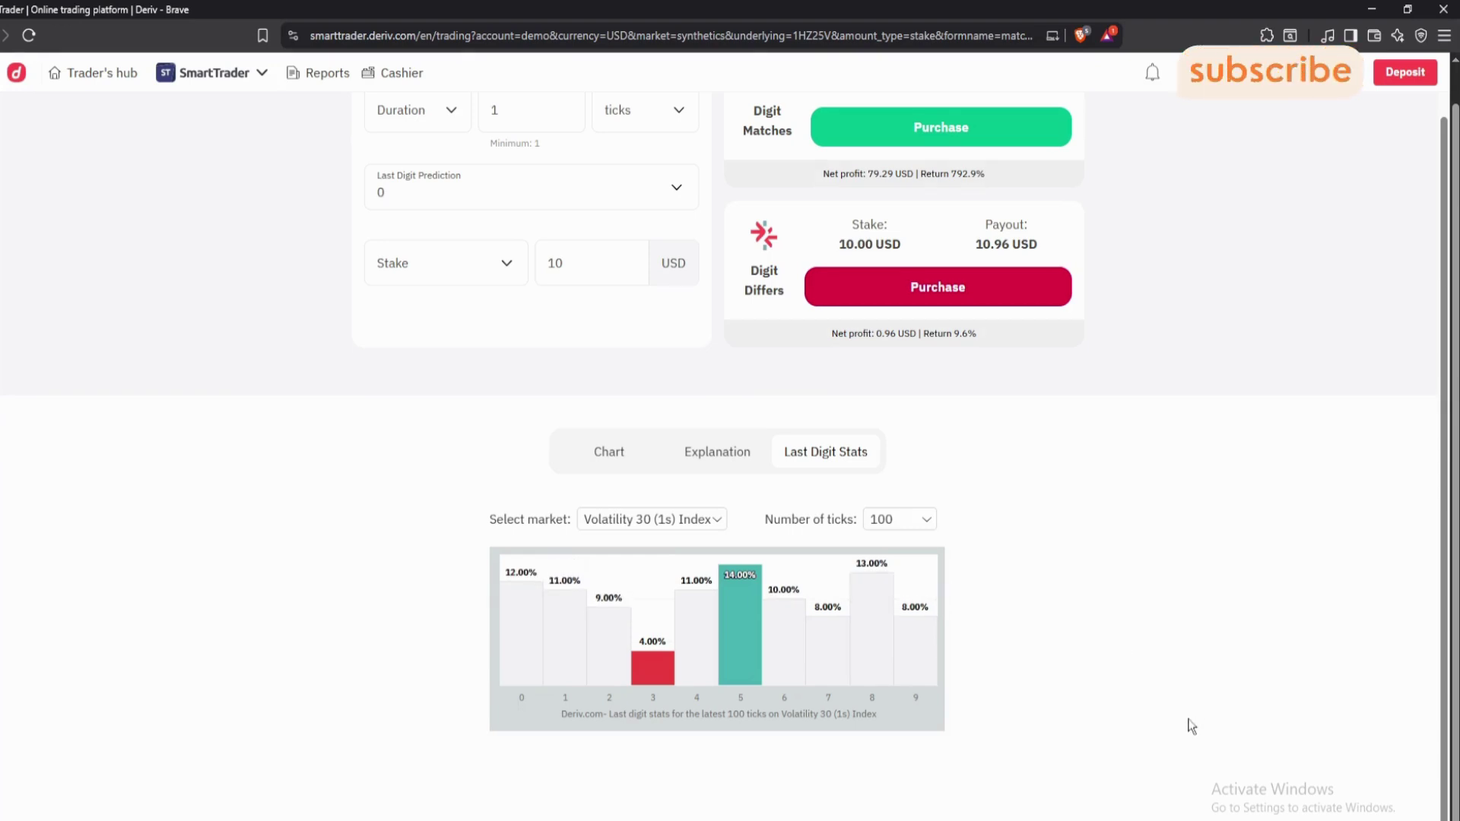
- Set the last digit prediction to 3 and buy the 10 USD Digit Differs contract
{"action": "scroll", "coordinate": [616, 327], "scroll_direction": "up", "scroll_amount": 2}
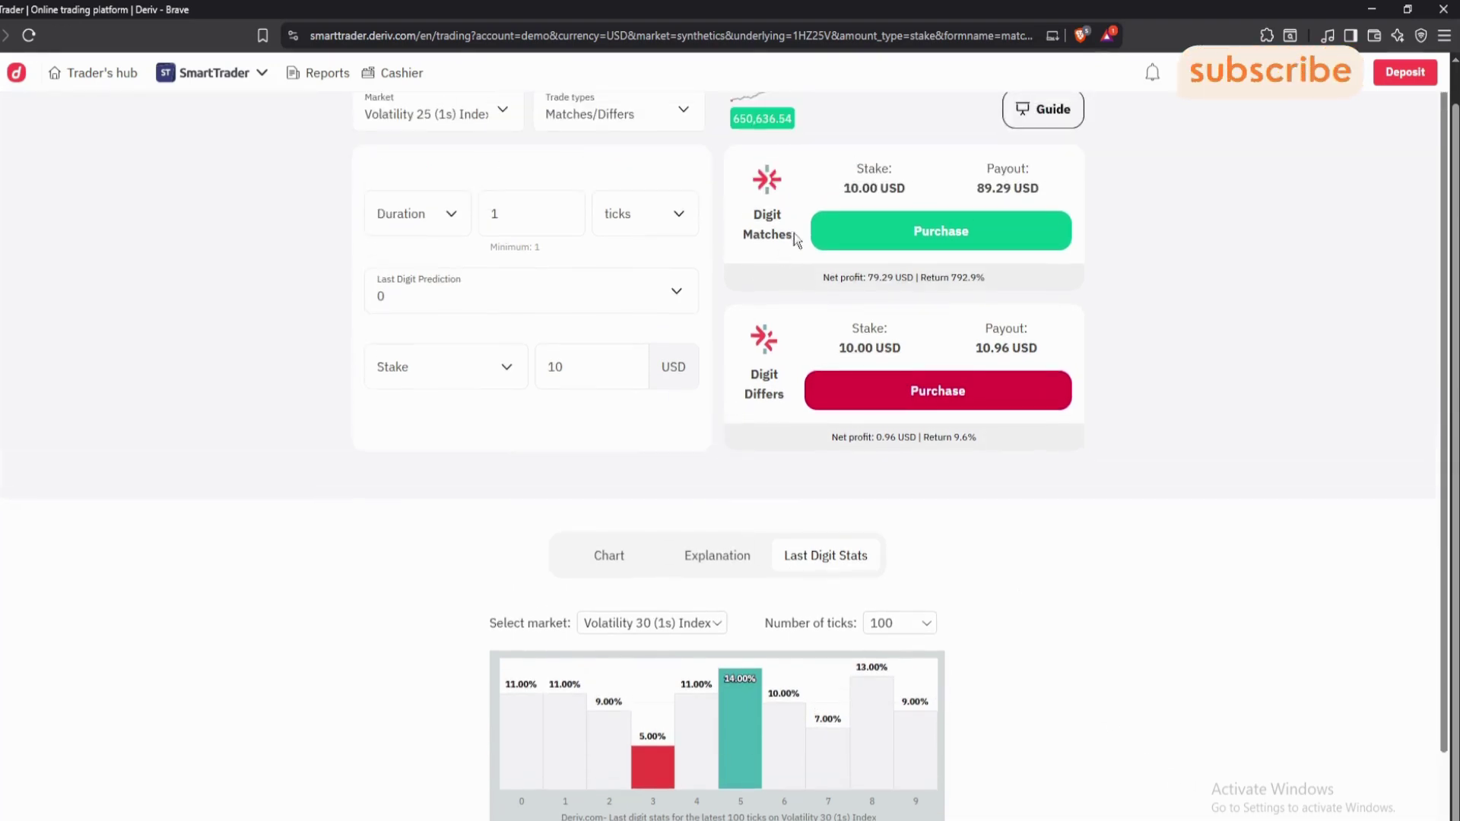
{"action": "left_click", "coordinate": [479, 346]}
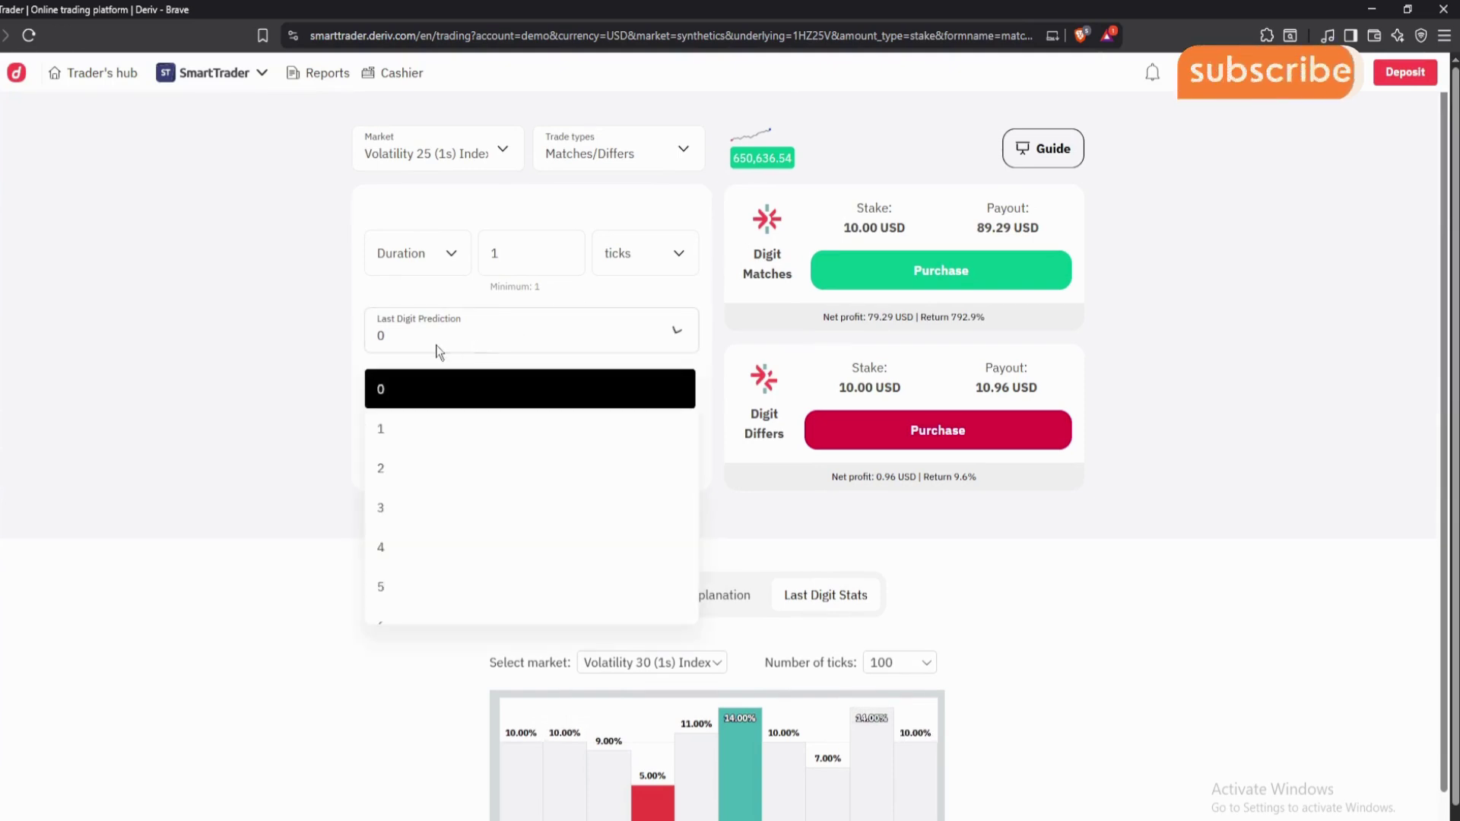
{"action": "key", "text": "Escape"}
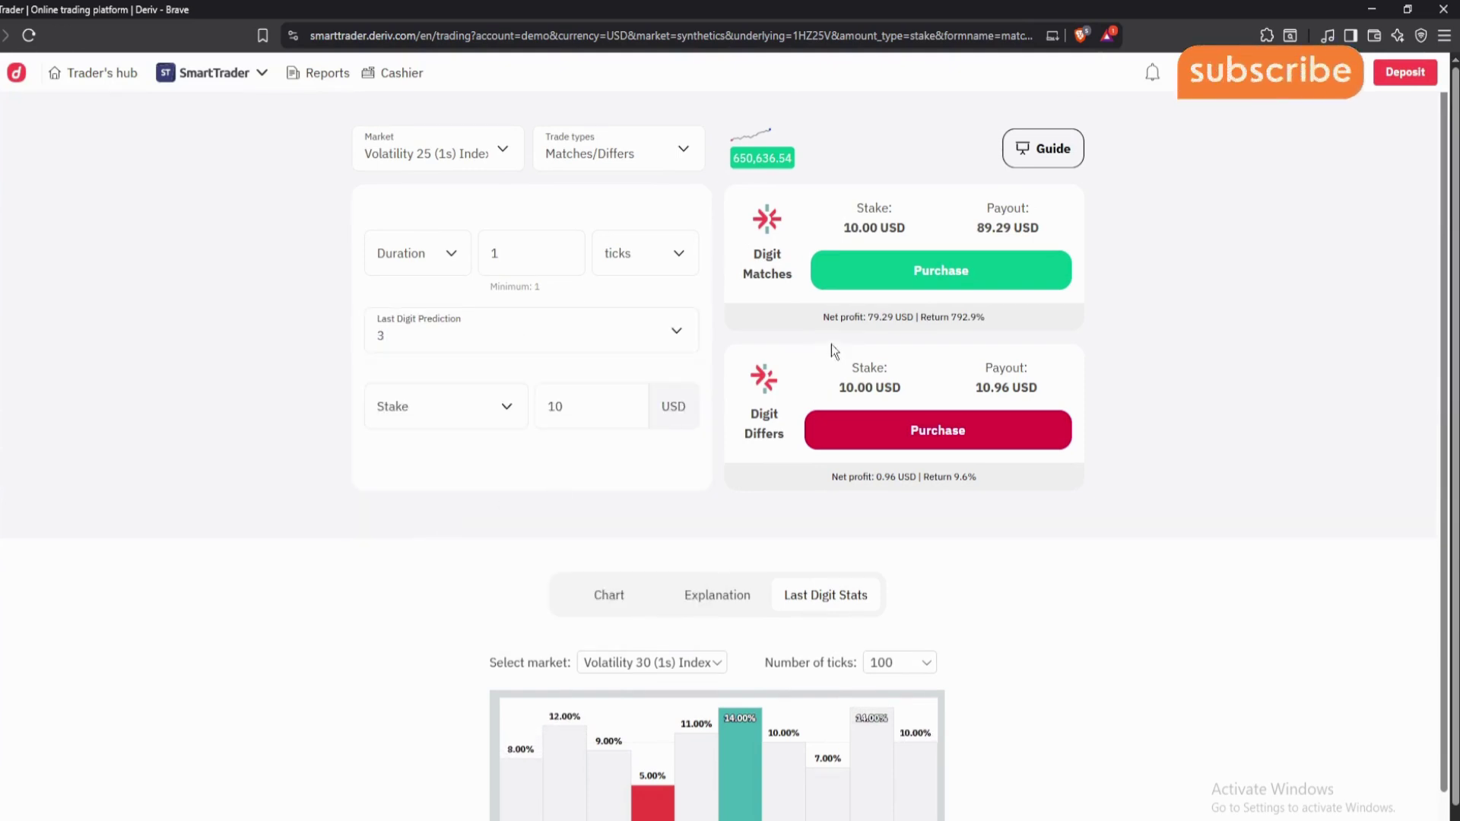
{"action": "scroll", "coordinate": [759, 384], "scroll_direction": "down", "scroll_amount": 2}
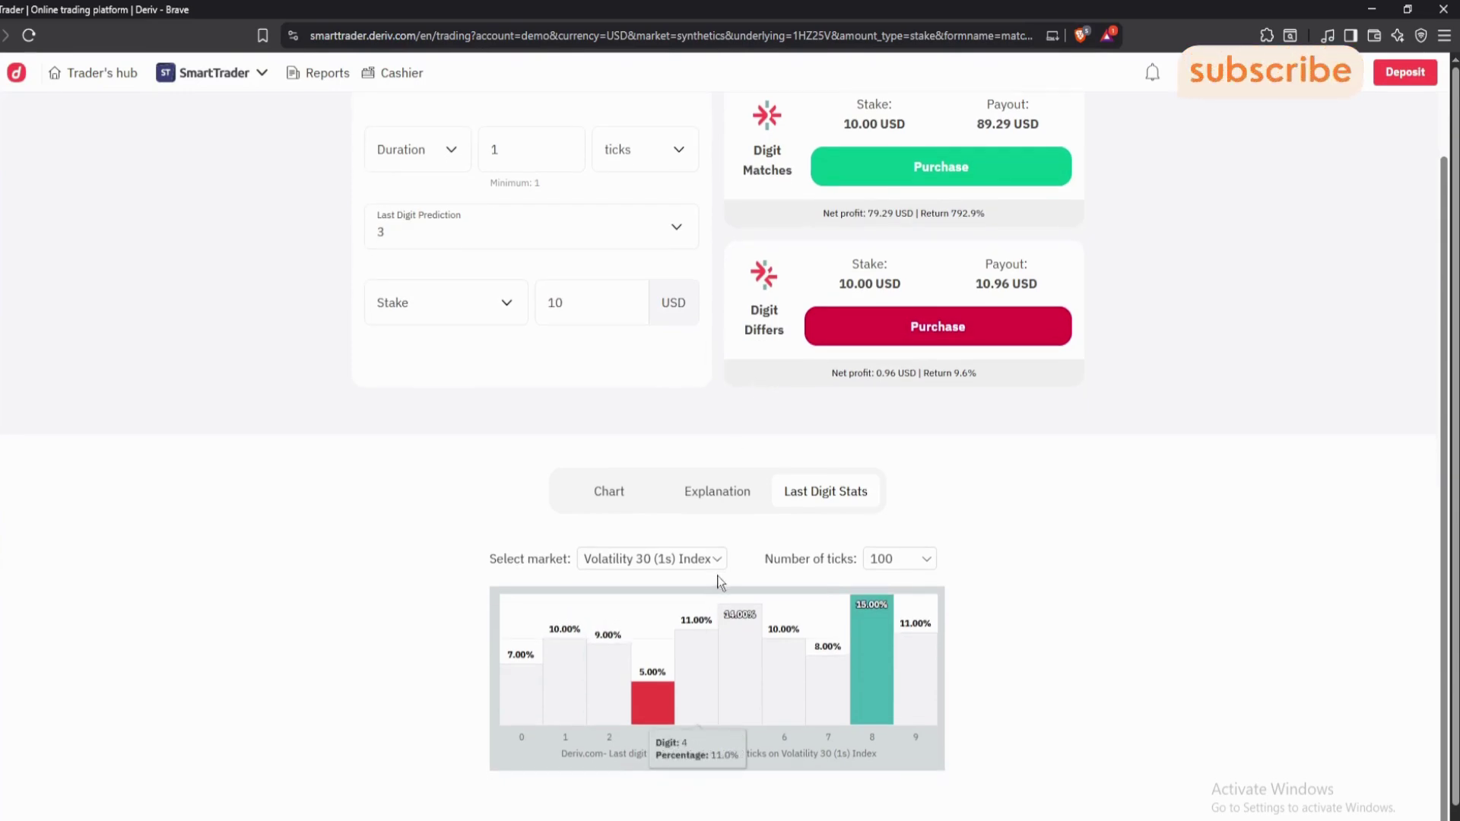
{"action": "mouse_move", "coordinate": [795, 656]}
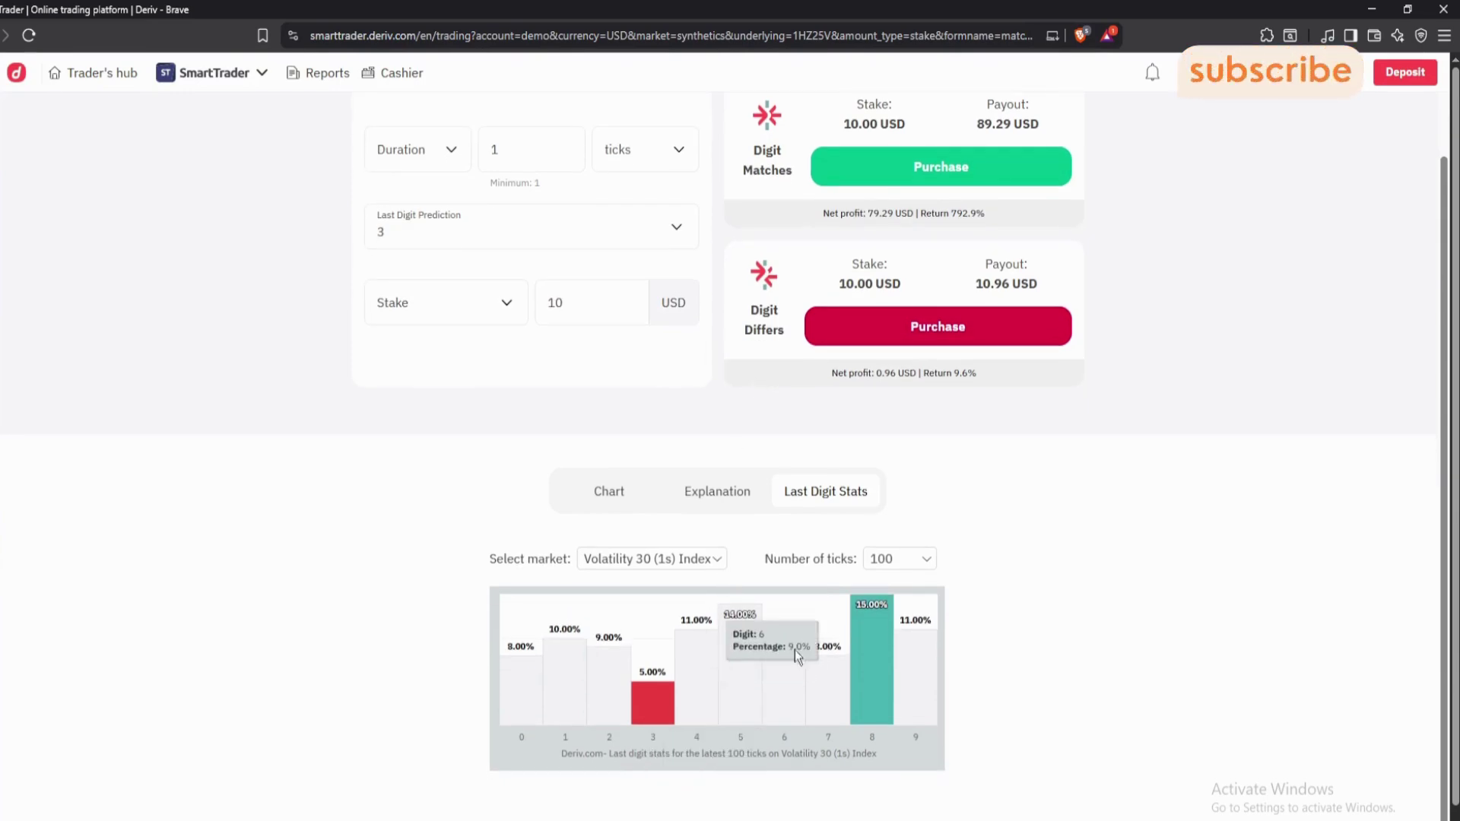
{"action": "left_click", "coordinate": [858, 337]}
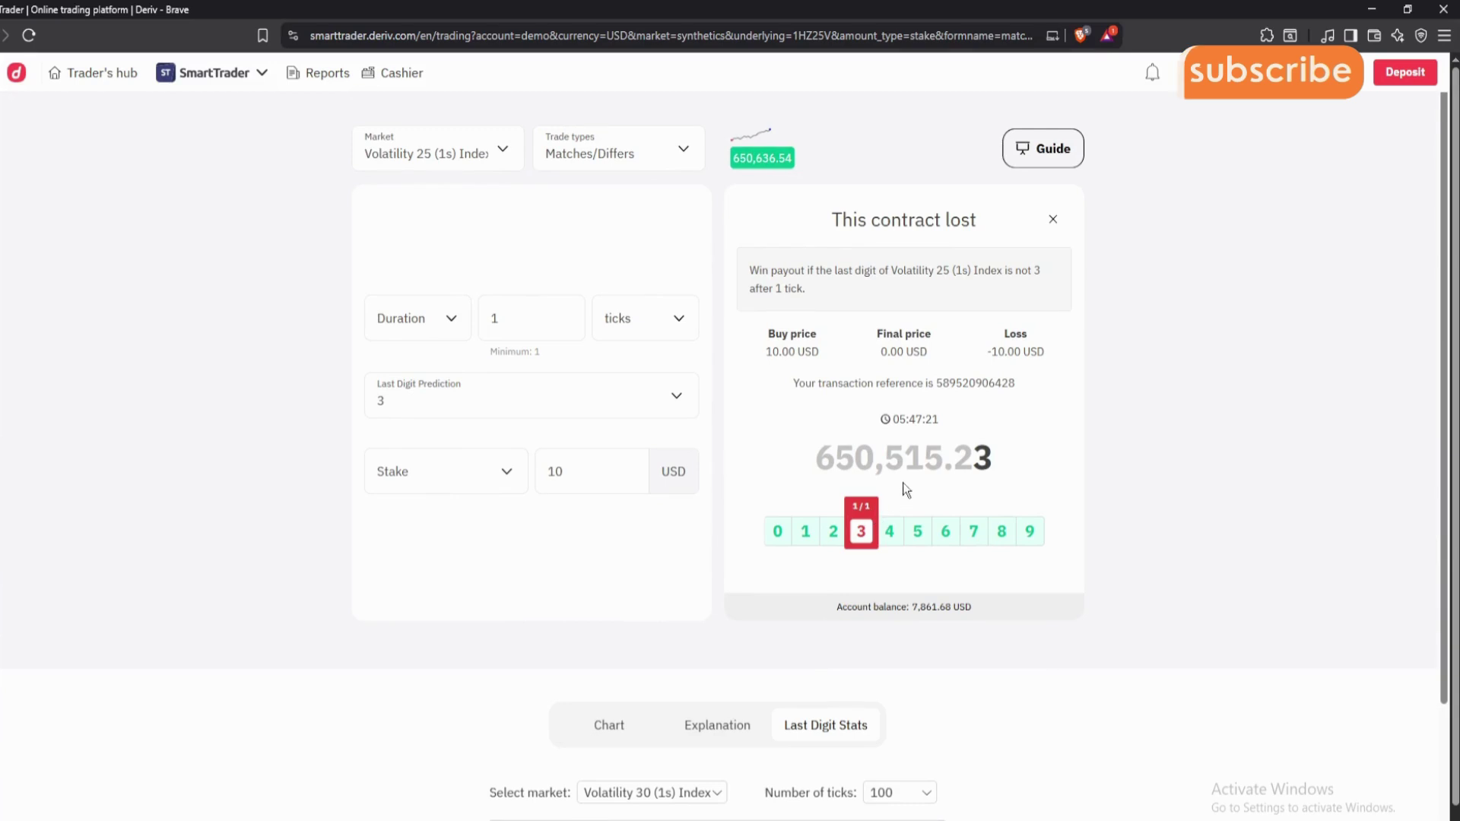
{"action": "scroll", "coordinate": [882, 400], "scroll_direction": "down", "scroll_amount": 3}
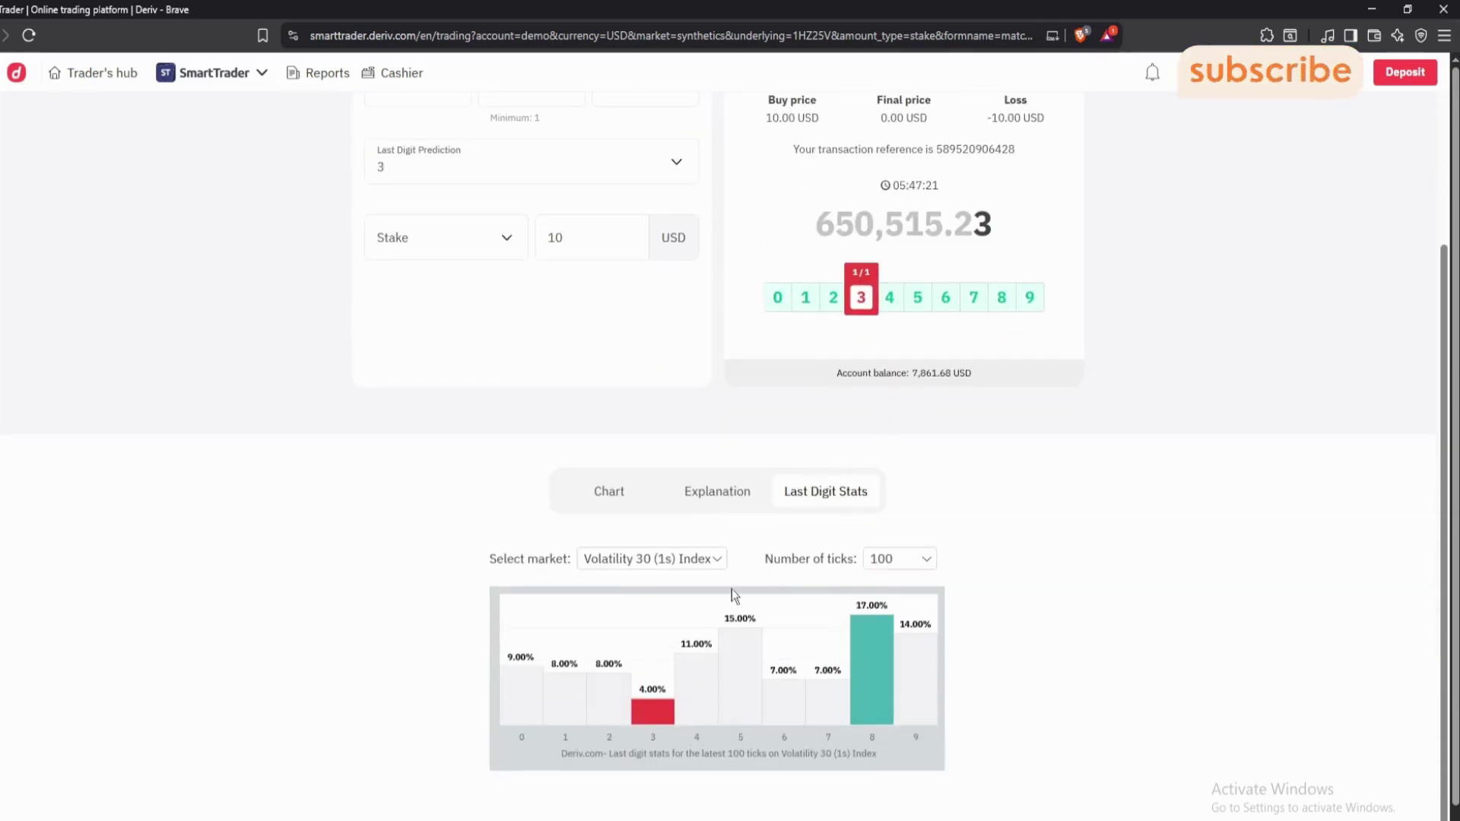
{"action": "scroll", "coordinate": [979, 383], "scroll_direction": "up", "scroll_amount": 3}
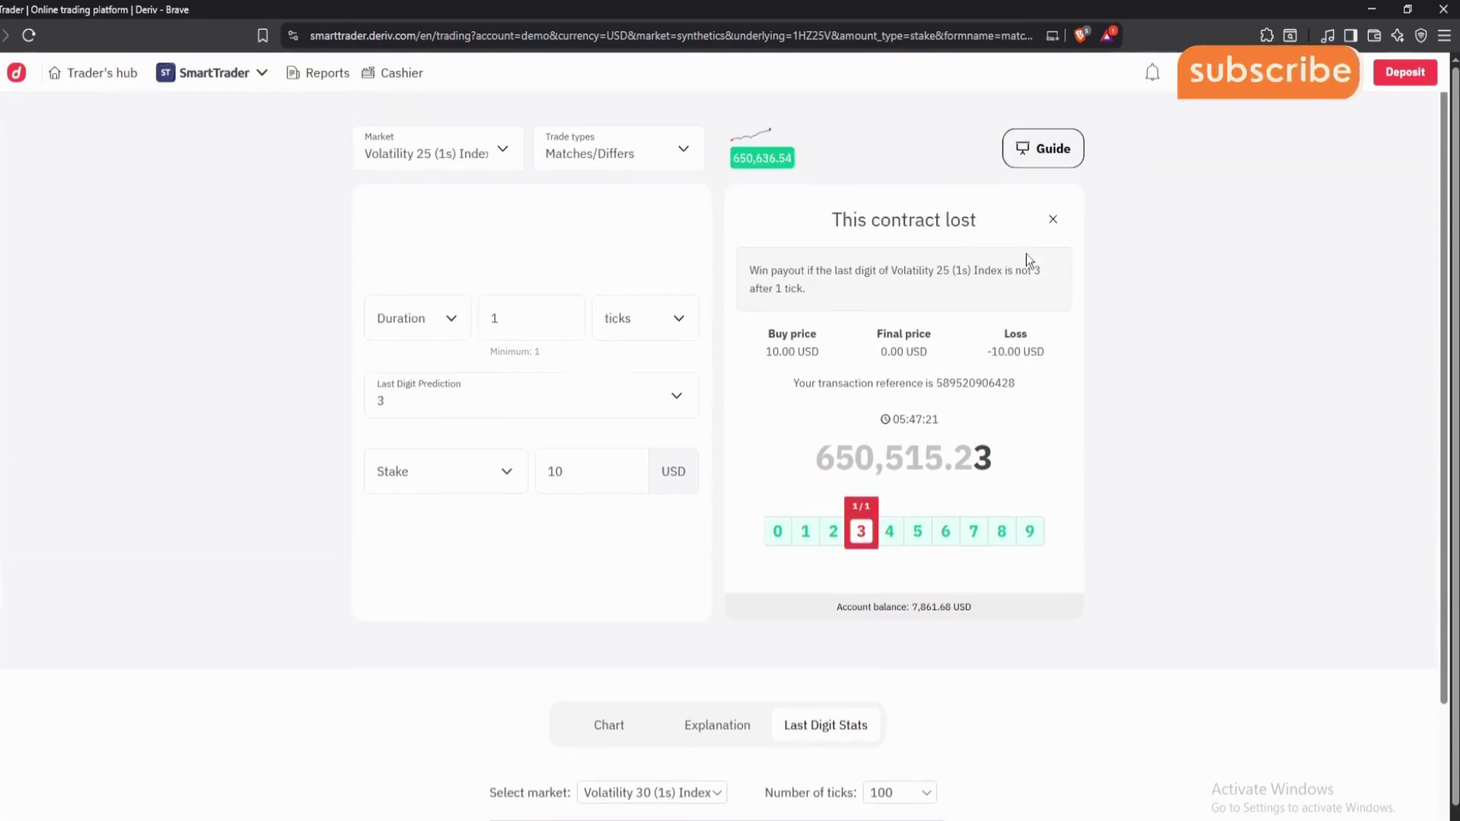
- Close the lost contract result and change the stake to 110 USD
{"action": "left_click", "coordinate": [1053, 221]}
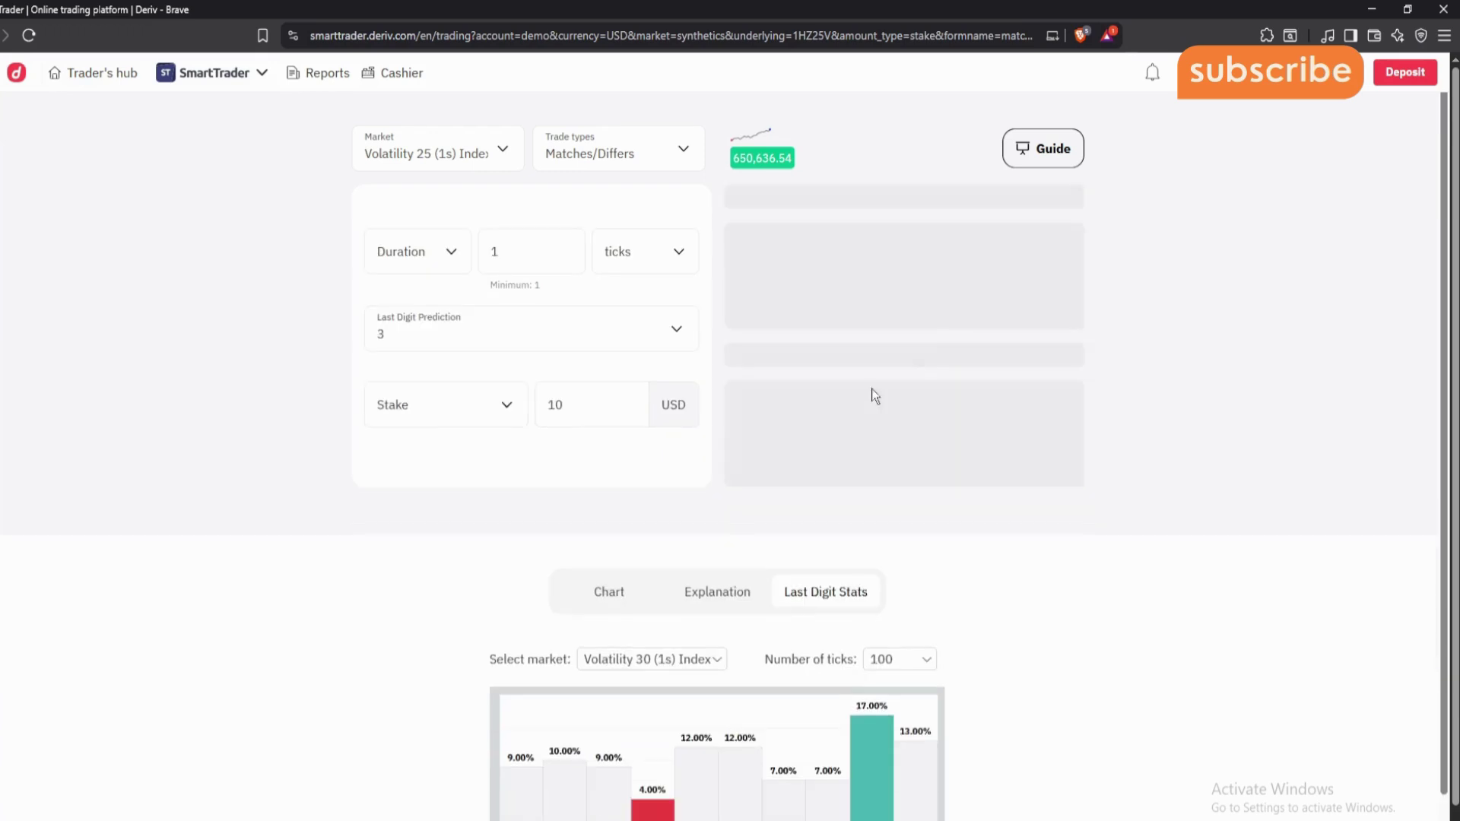
{"action": "left_click", "coordinate": [550, 410]}
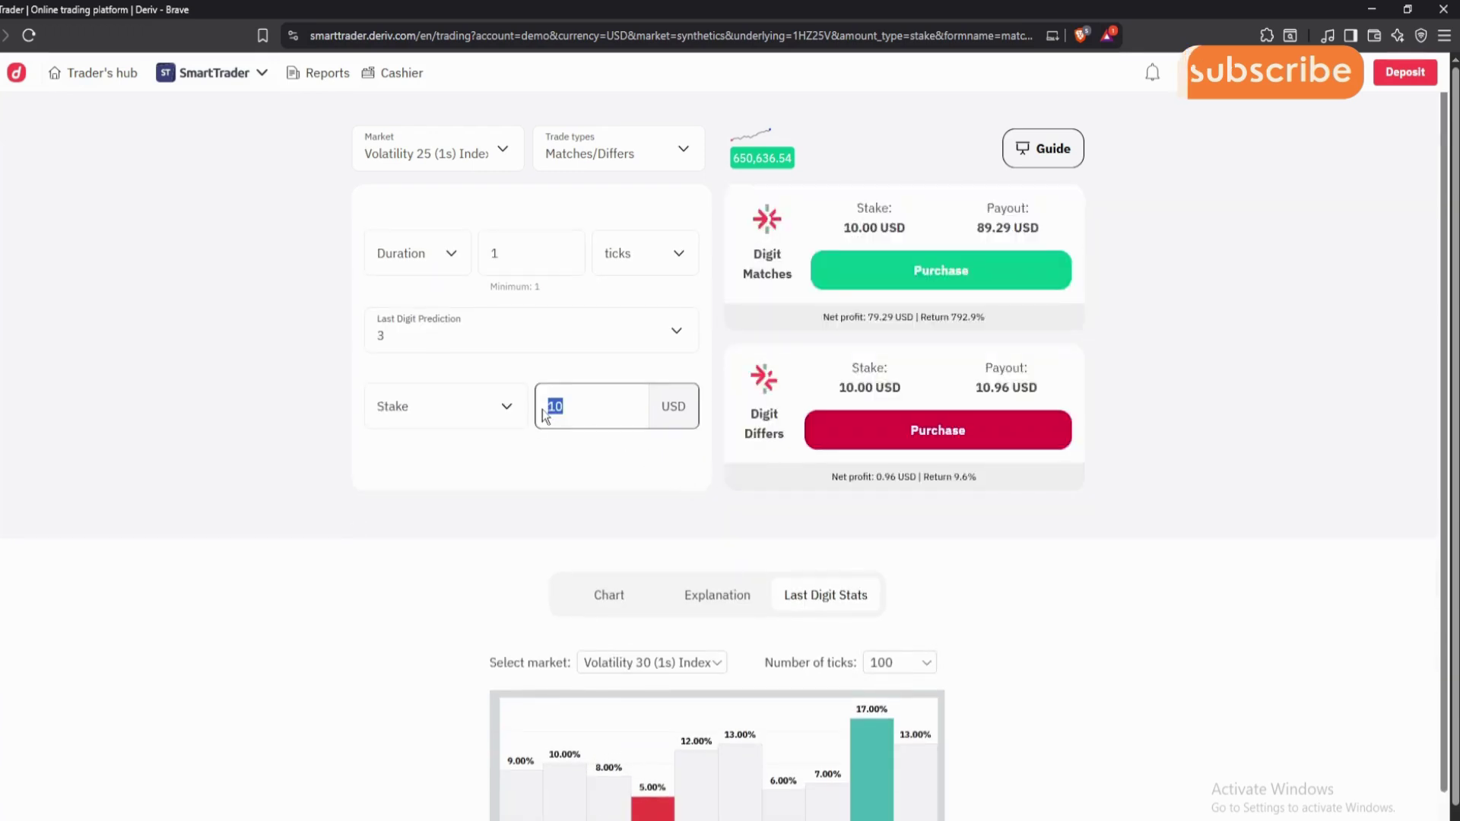
{"action": "type", "text": "110"}
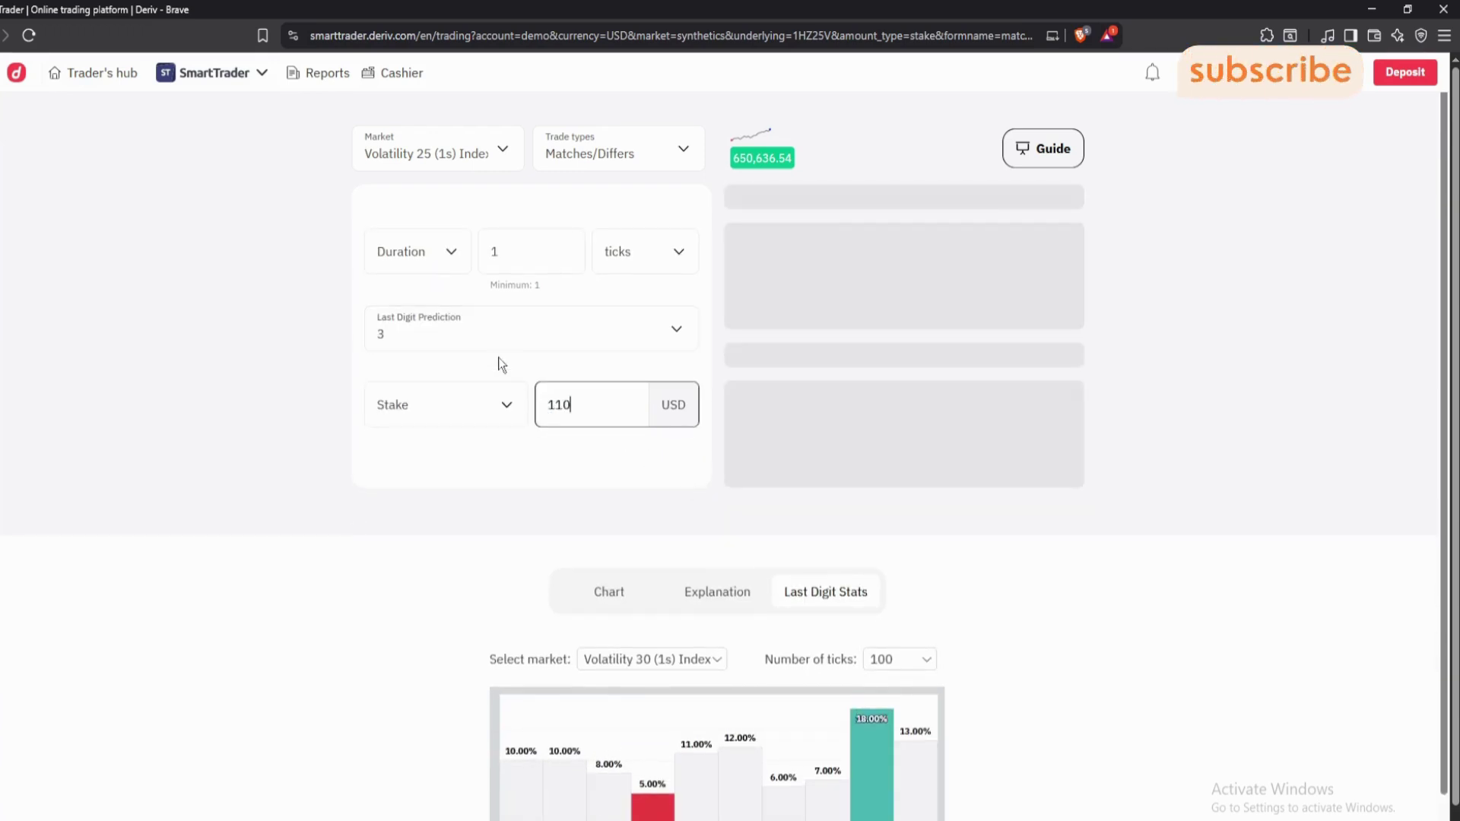
{"action": "scroll", "coordinate": [736, 386], "scroll_direction": "down", "scroll_amount": 1}
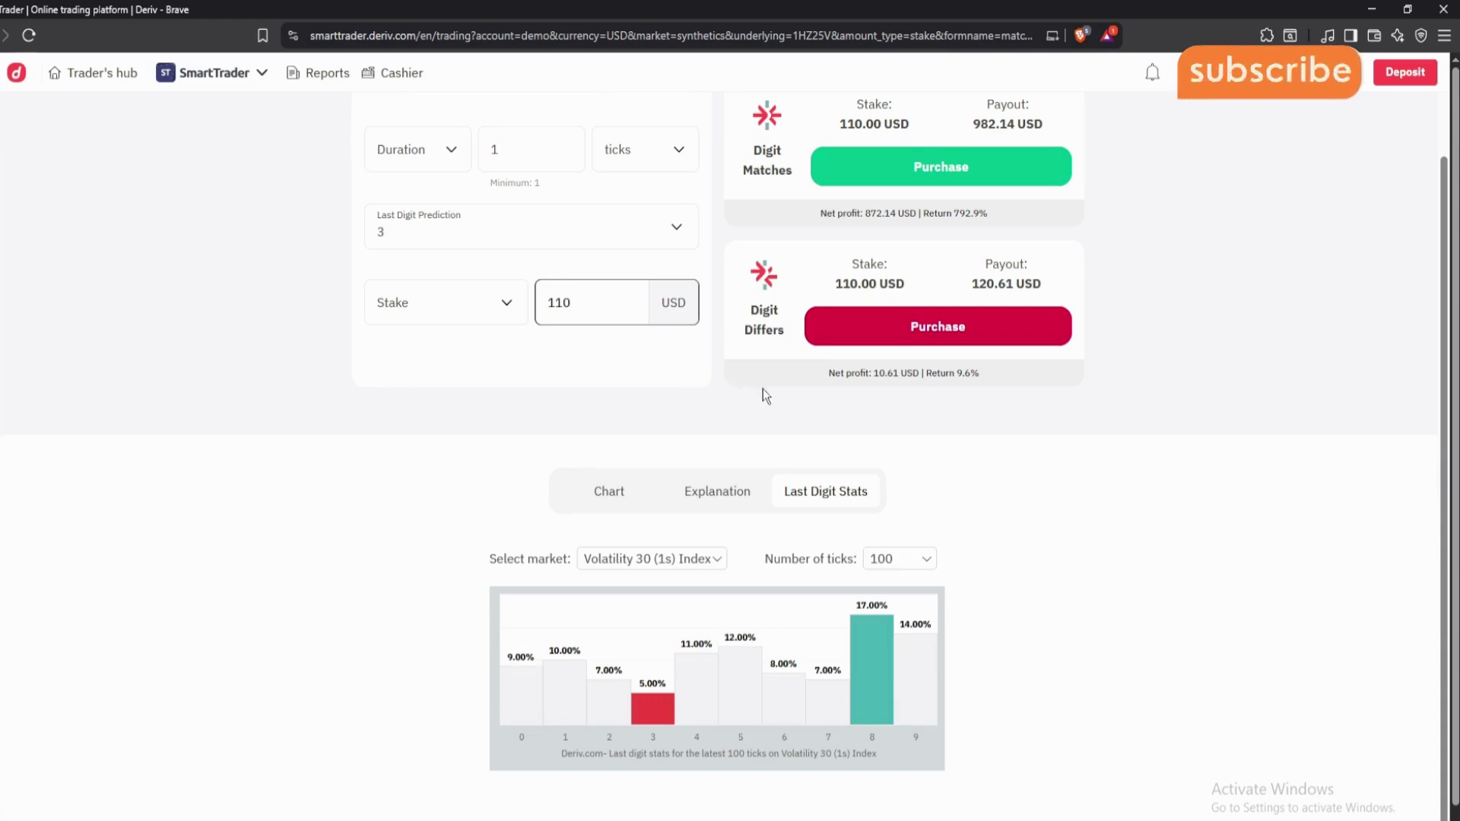
{"action": "left_click", "coordinate": [887, 332]}
- Buy the 110 USD Digit Differs contract on 3 and review its 10.61 USD win
{"action": "left_click", "coordinate": [887, 327]}
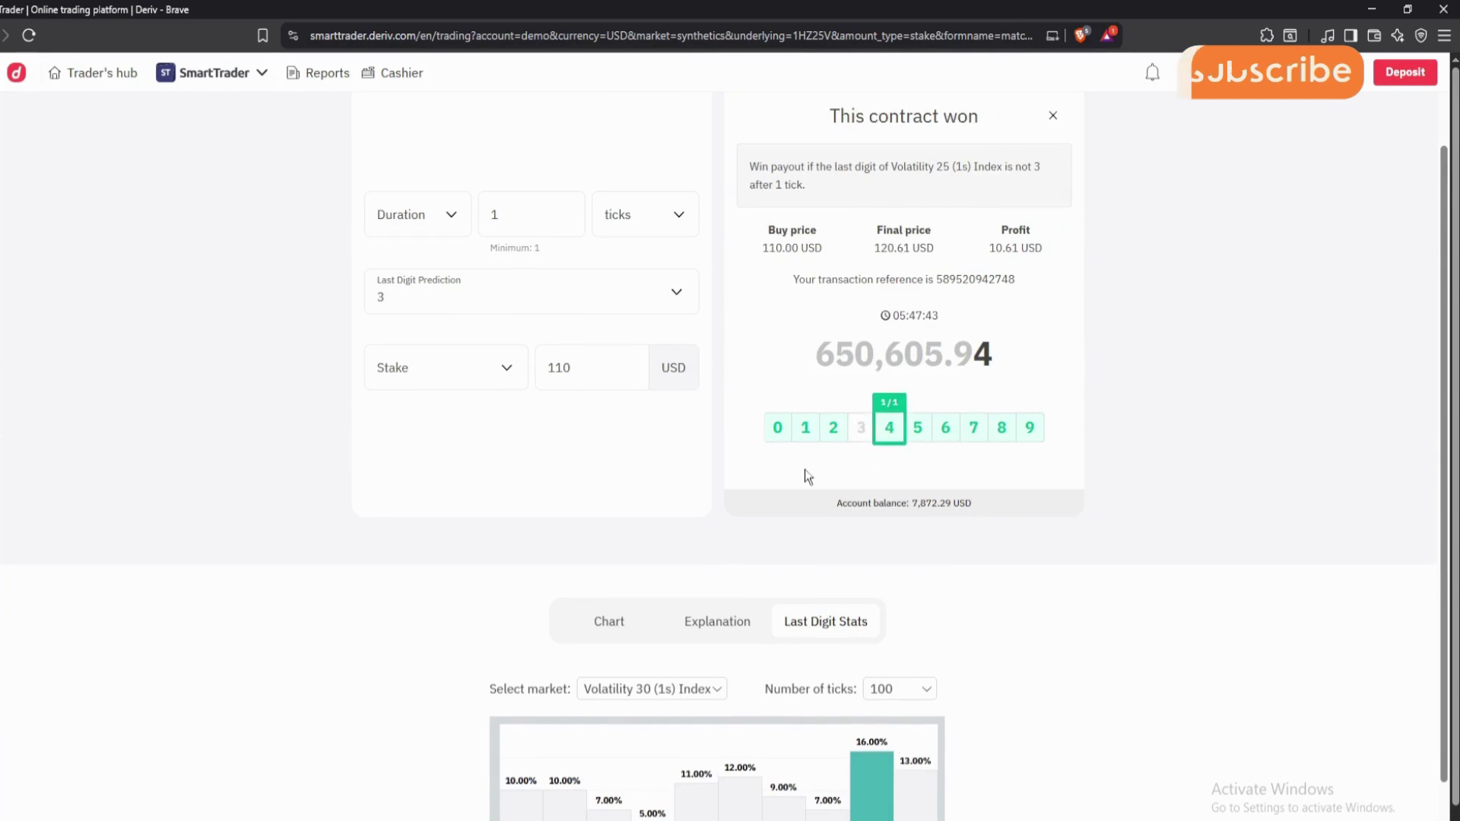
{"action": "scroll", "coordinate": [760, 479], "scroll_direction": "down", "scroll_amount": 1}
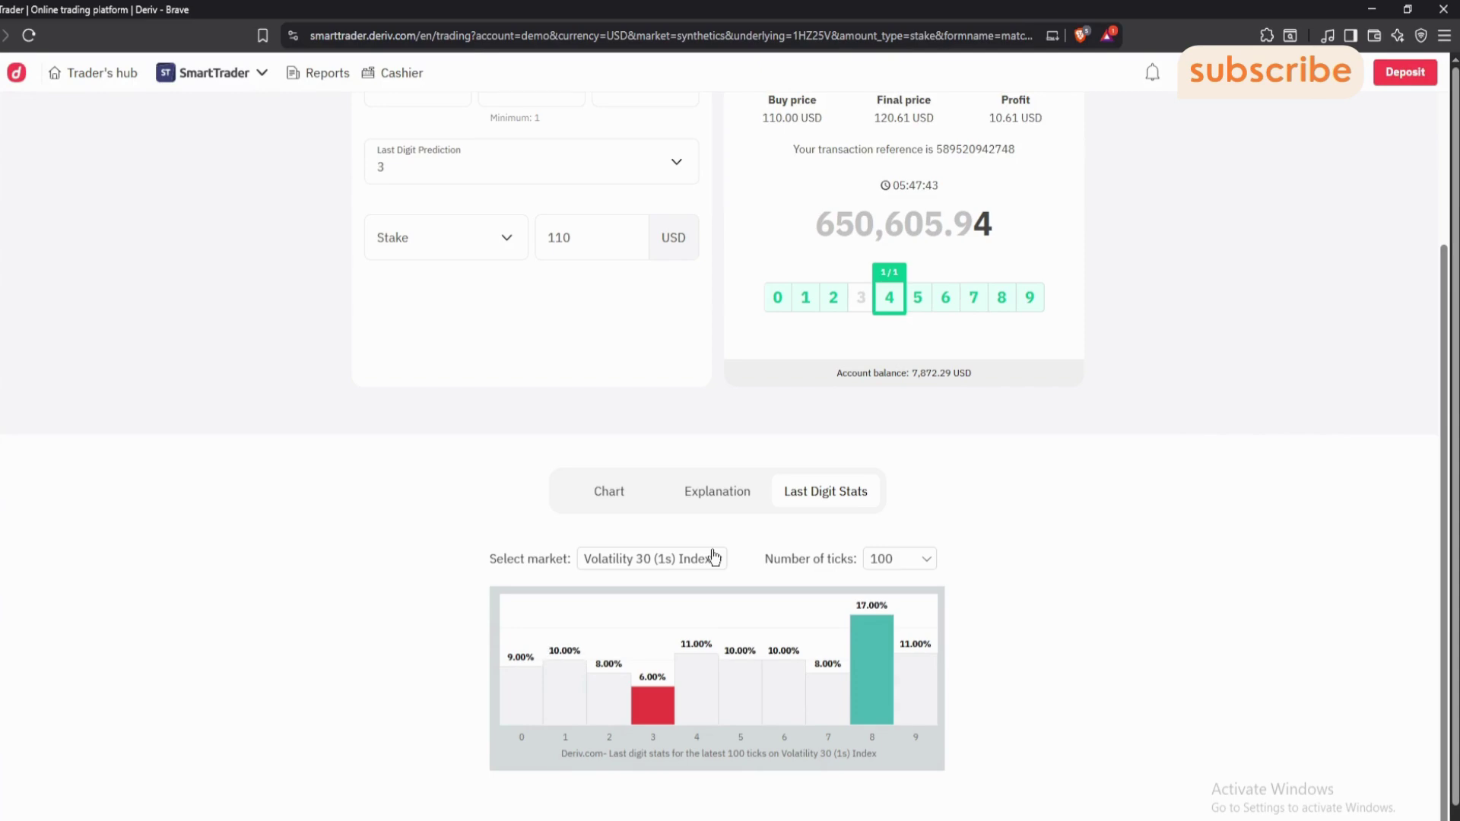
{"action": "scroll", "coordinate": [968, 494], "scroll_direction": "up", "scroll_amount": 3}
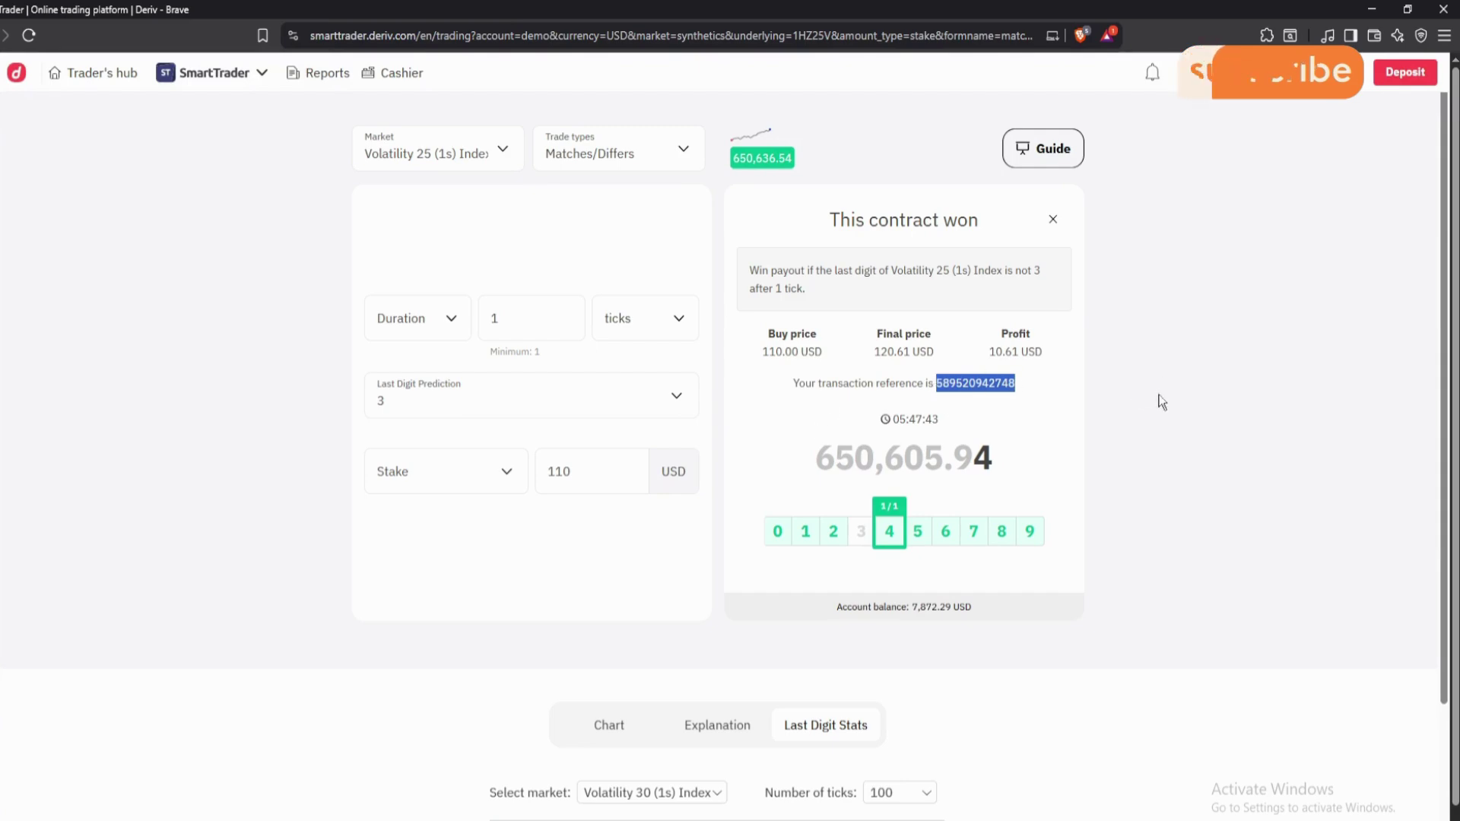
{"action": "scroll", "coordinate": [571, 502], "scroll_direction": "down", "scroll_amount": 3}
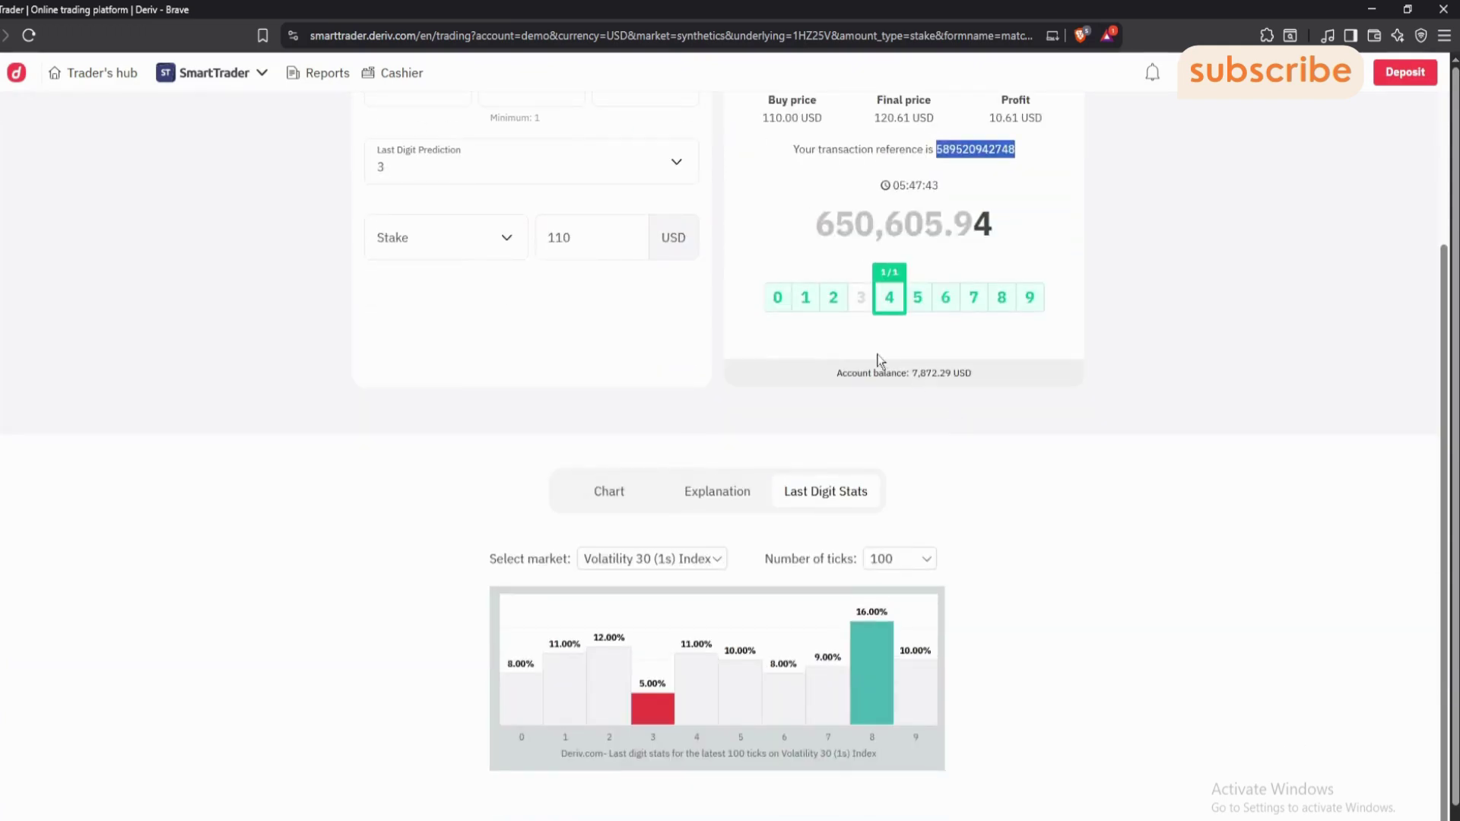
{"action": "scroll", "coordinate": [682, 490], "scroll_direction": "up", "scroll_amount": 3}
- Switch the market to Volatility 30 (1s) Index and dismiss the previous contract result
{"action": "left_click", "coordinate": [469, 161]}
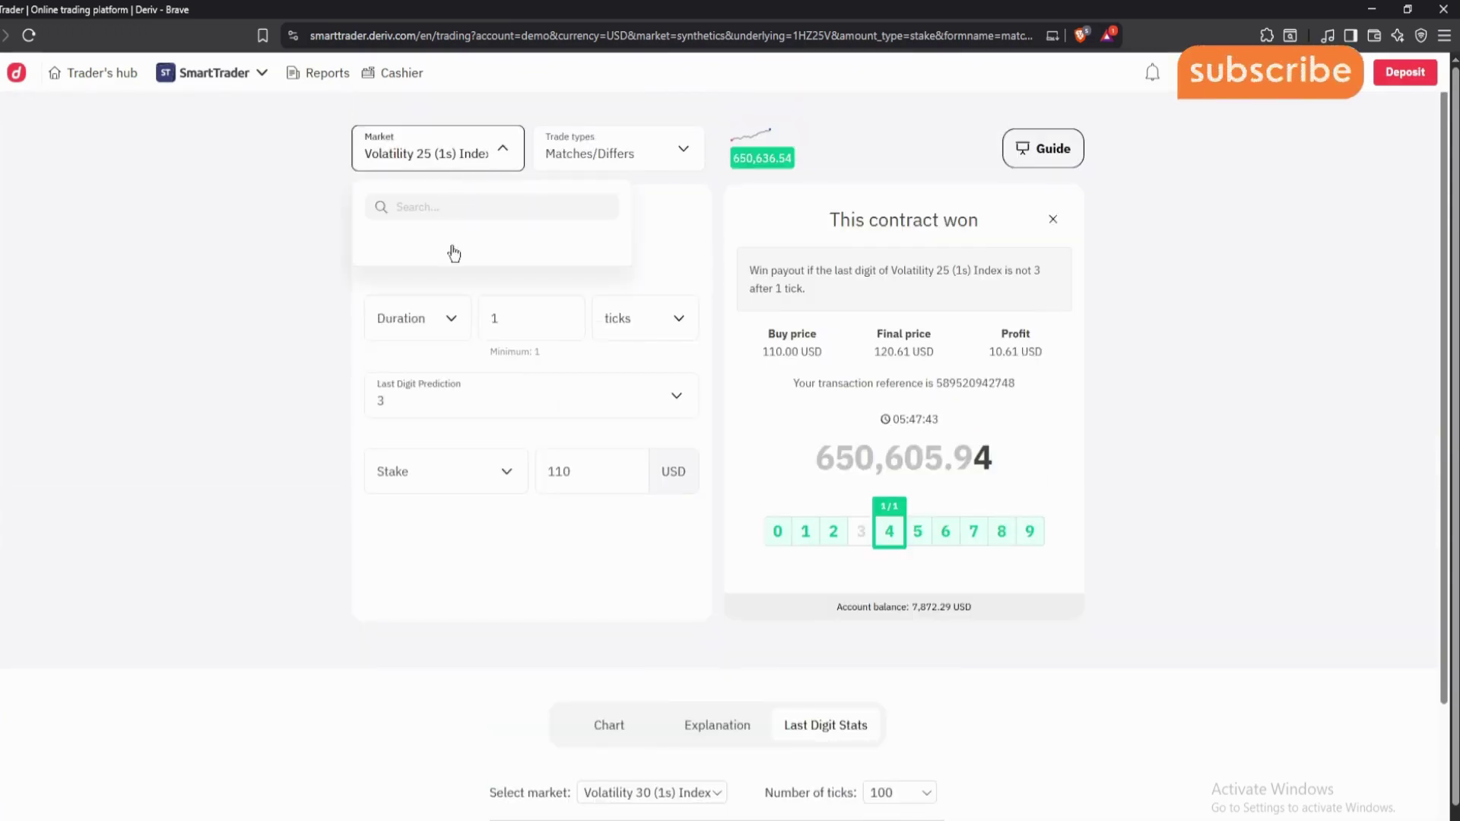
{"action": "left_click", "coordinate": [443, 447]}
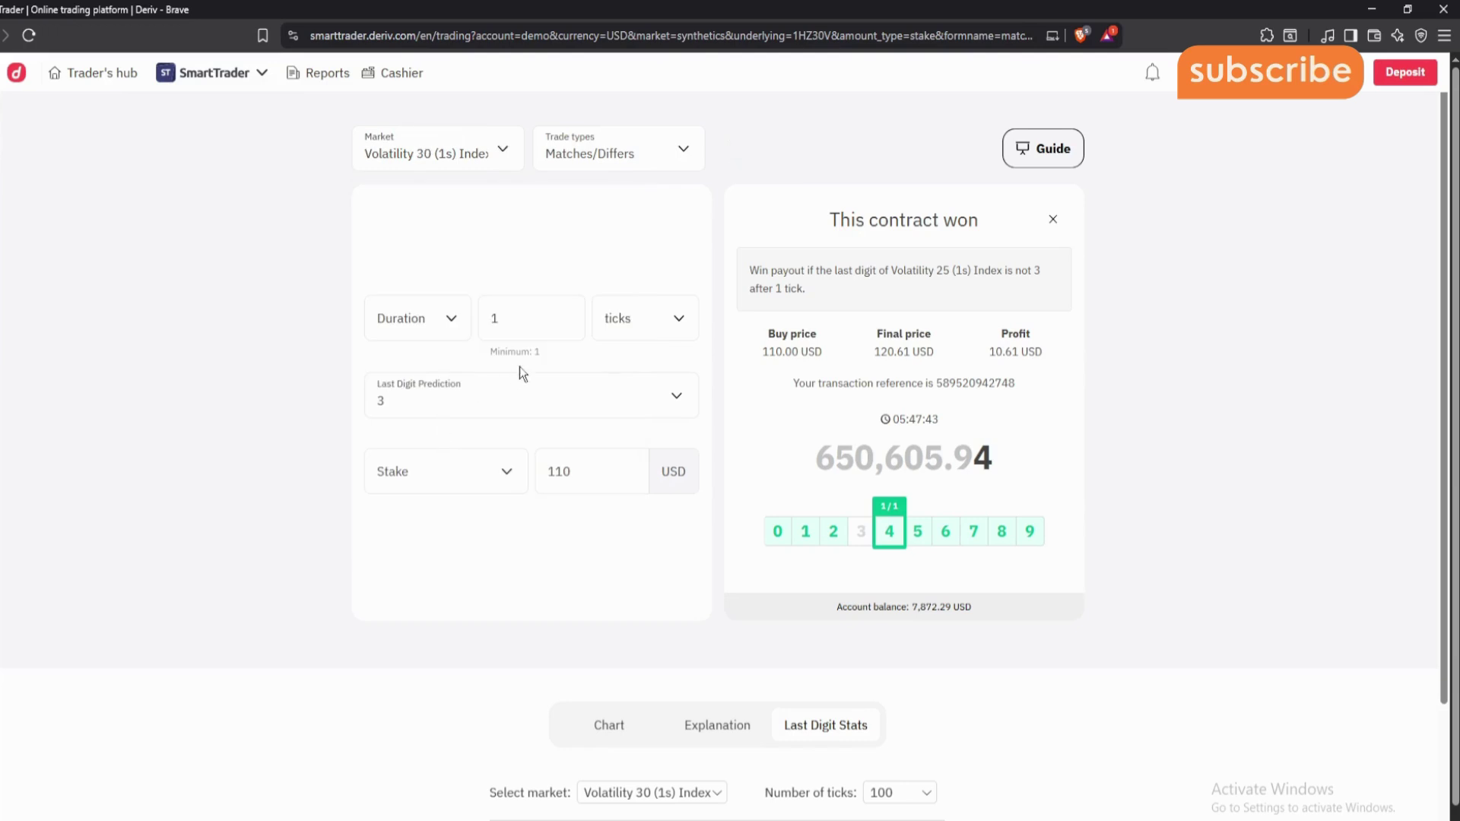
{"action": "left_click", "coordinate": [1053, 219]}
- Buy the 110 USD Digit Differs contract against digit 3, winning 10.61 USD when it ends on 2
{"action": "scroll", "coordinate": [680, 353], "scroll_direction": "down", "scroll_amount": 2}
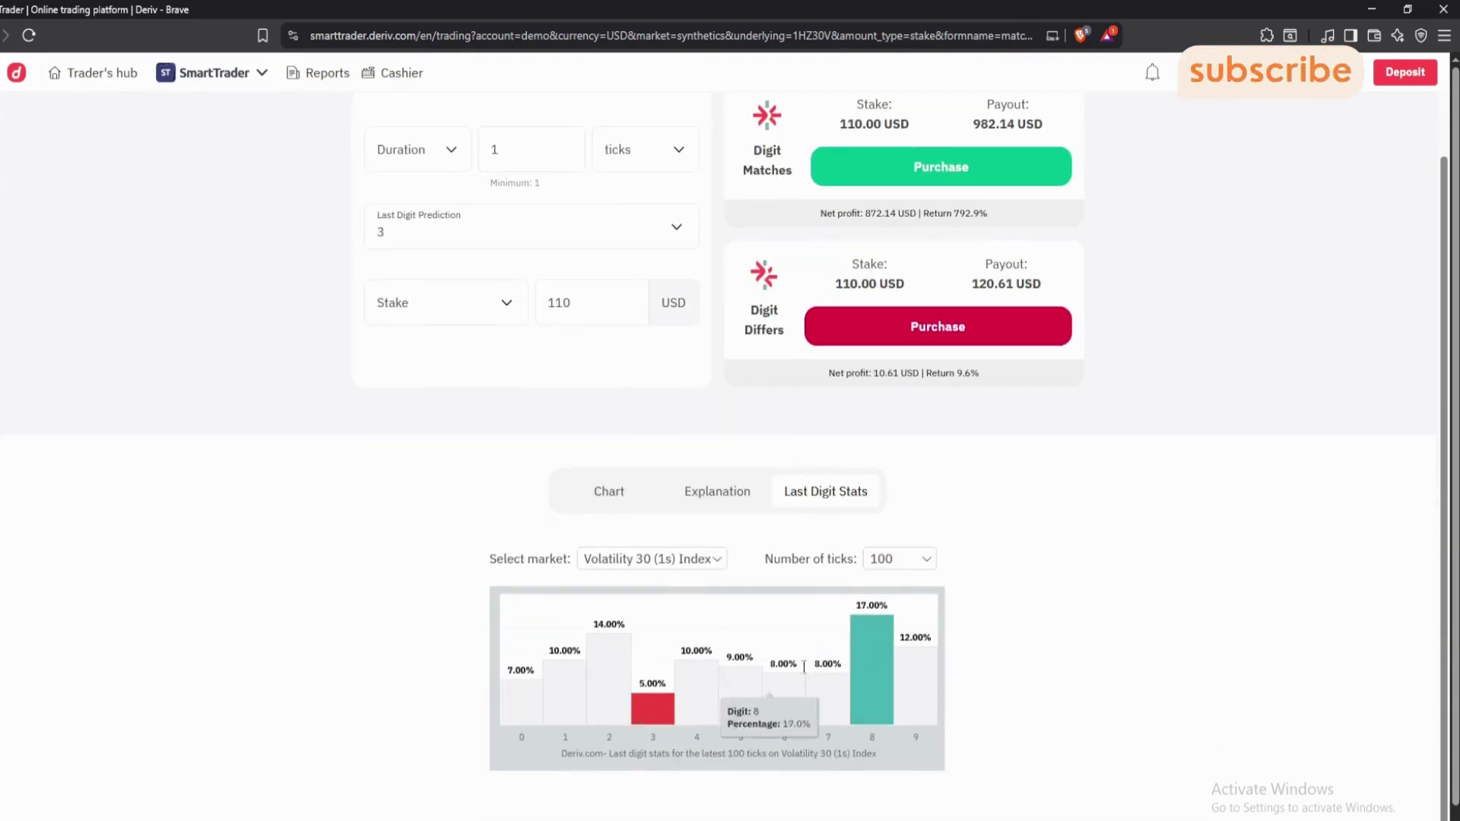
{"action": "mouse_move", "coordinate": [649, 719]}
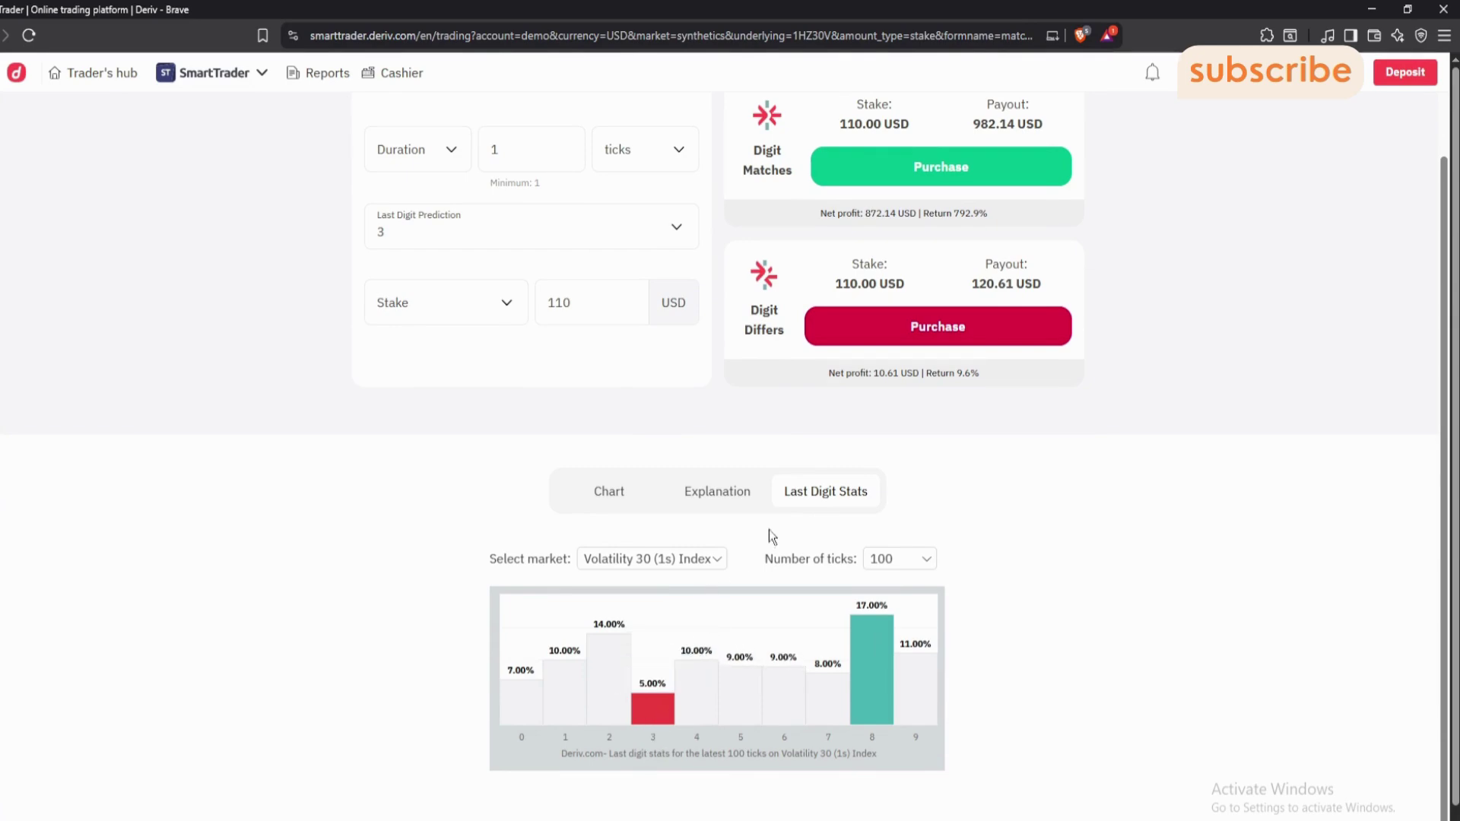
{"action": "scroll", "coordinate": [657, 340], "scroll_direction": "up", "scroll_amount": 2}
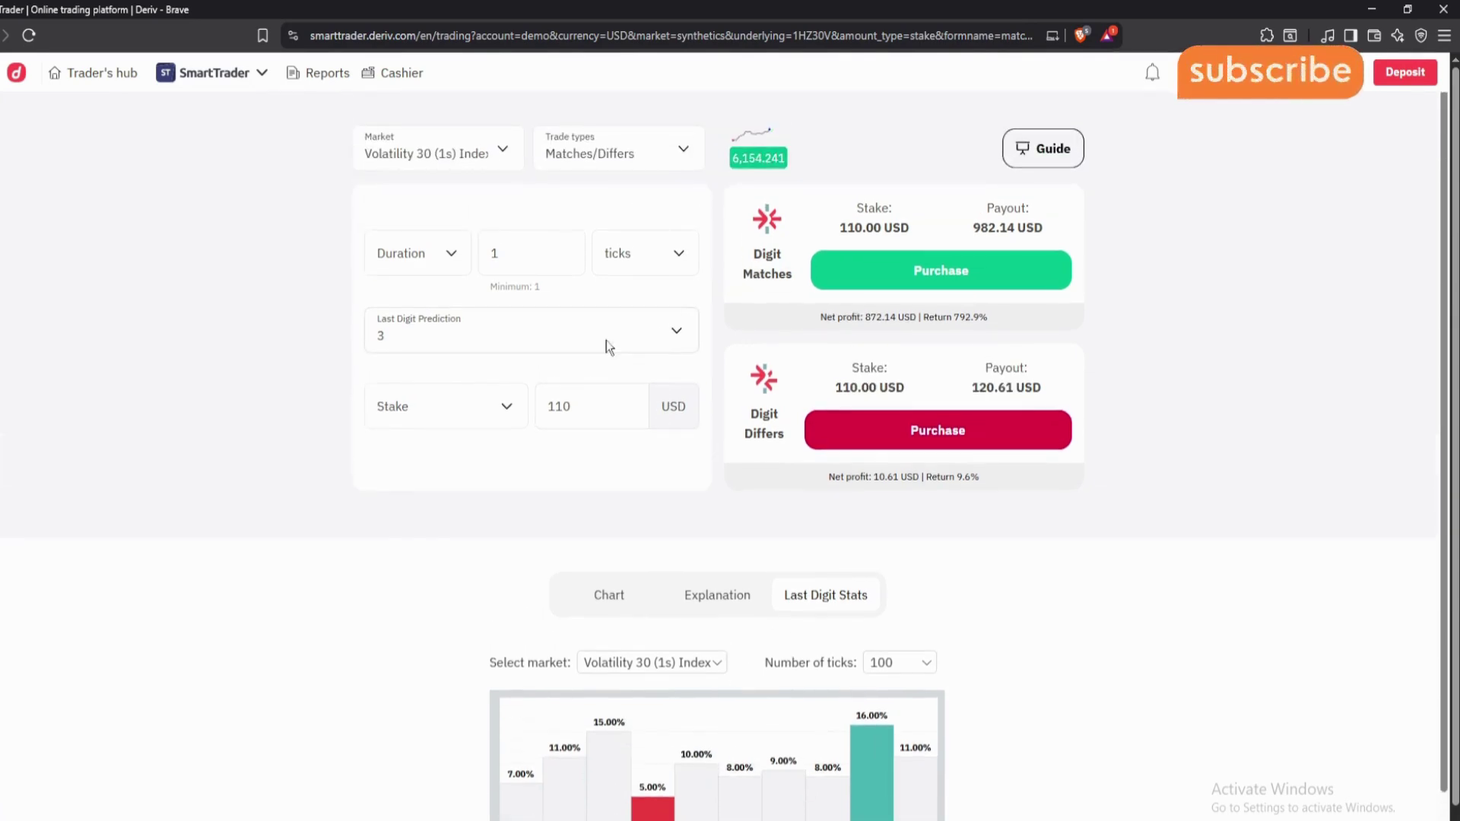
{"action": "scroll", "coordinate": [775, 410], "scroll_direction": "down", "scroll_amount": 2}
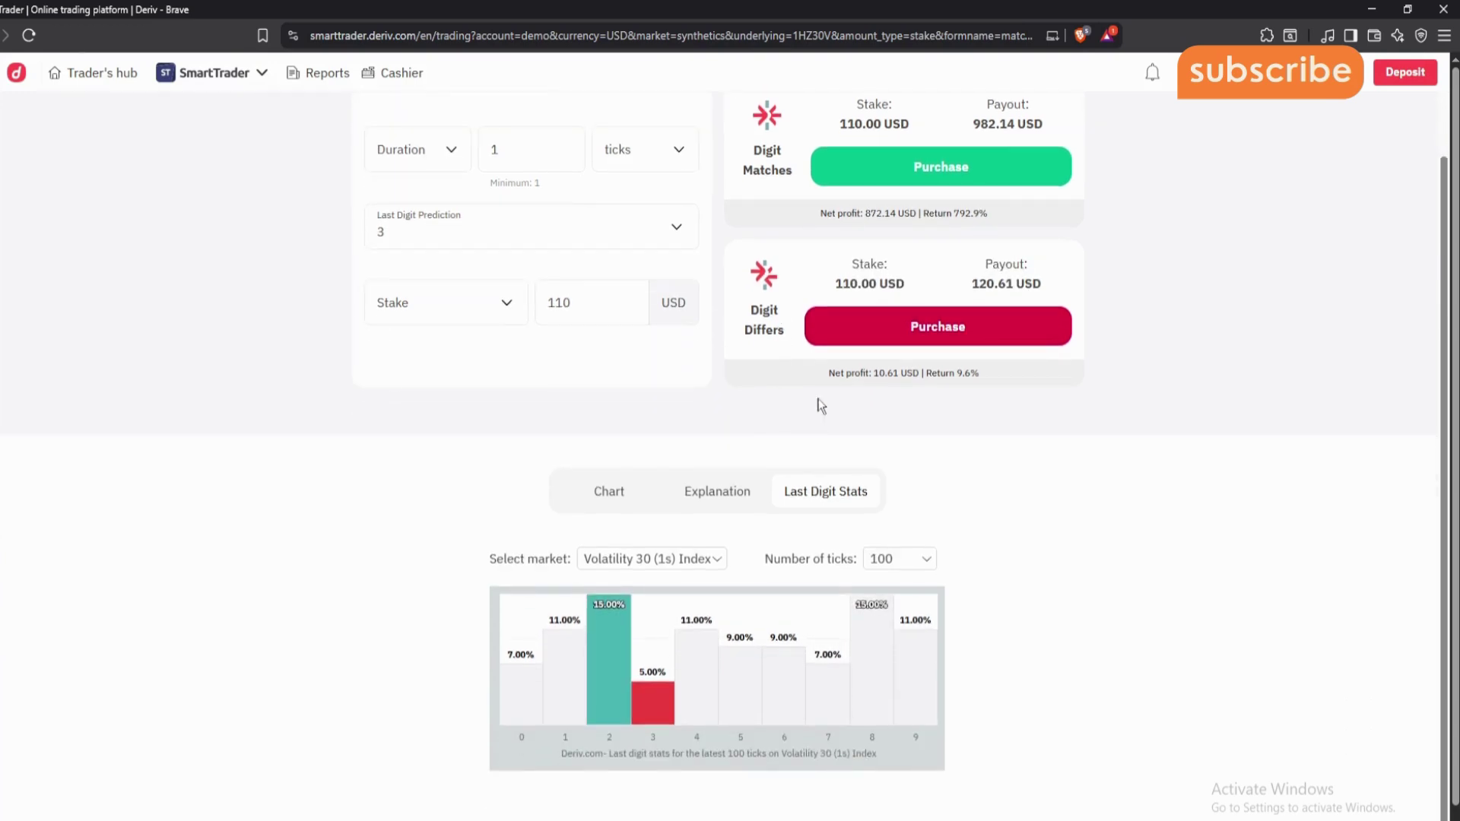
{"action": "mouse_move", "coordinate": [764, 711]}
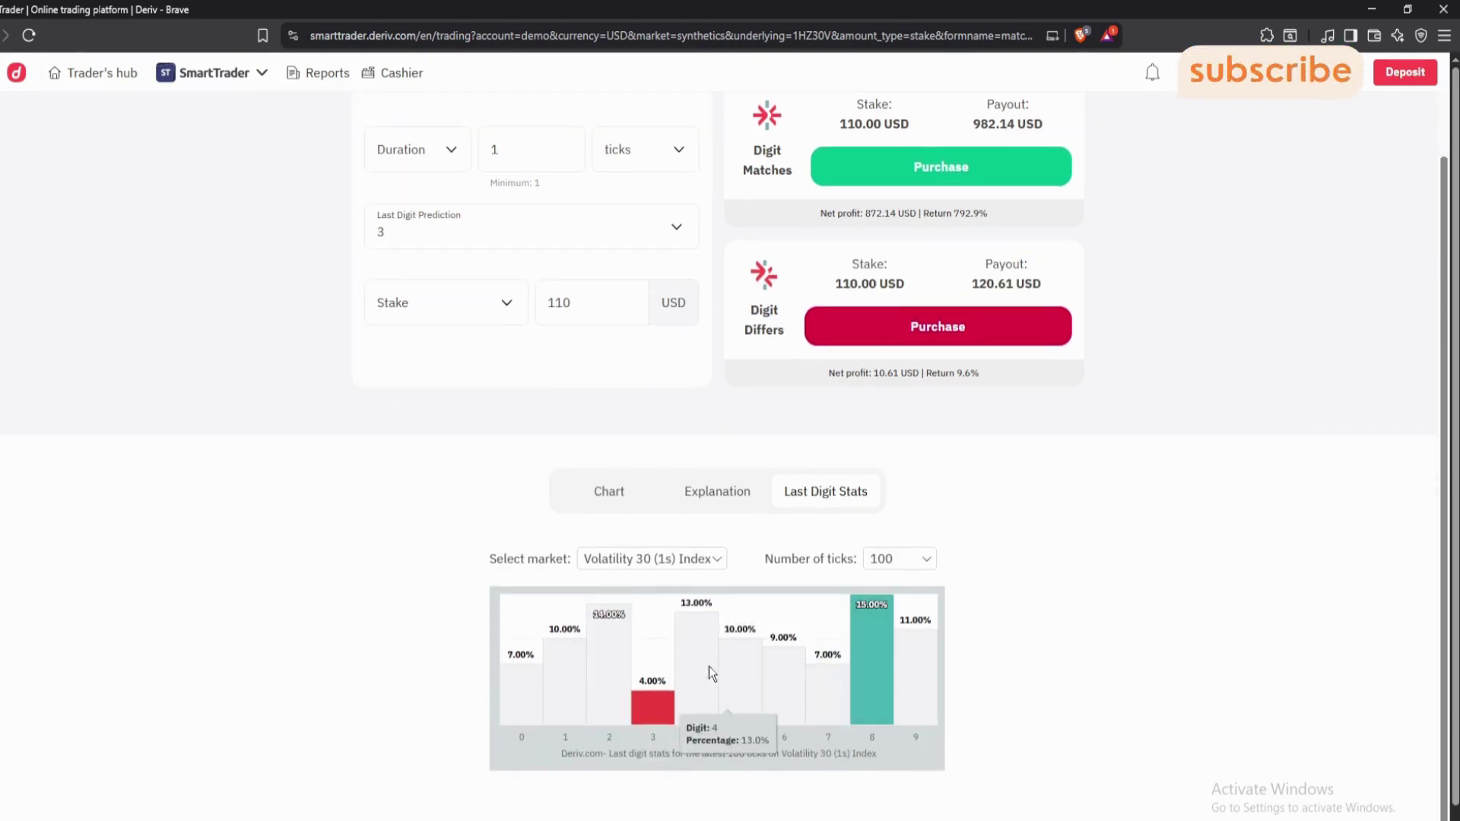
{"action": "left_click", "coordinate": [882, 330]}
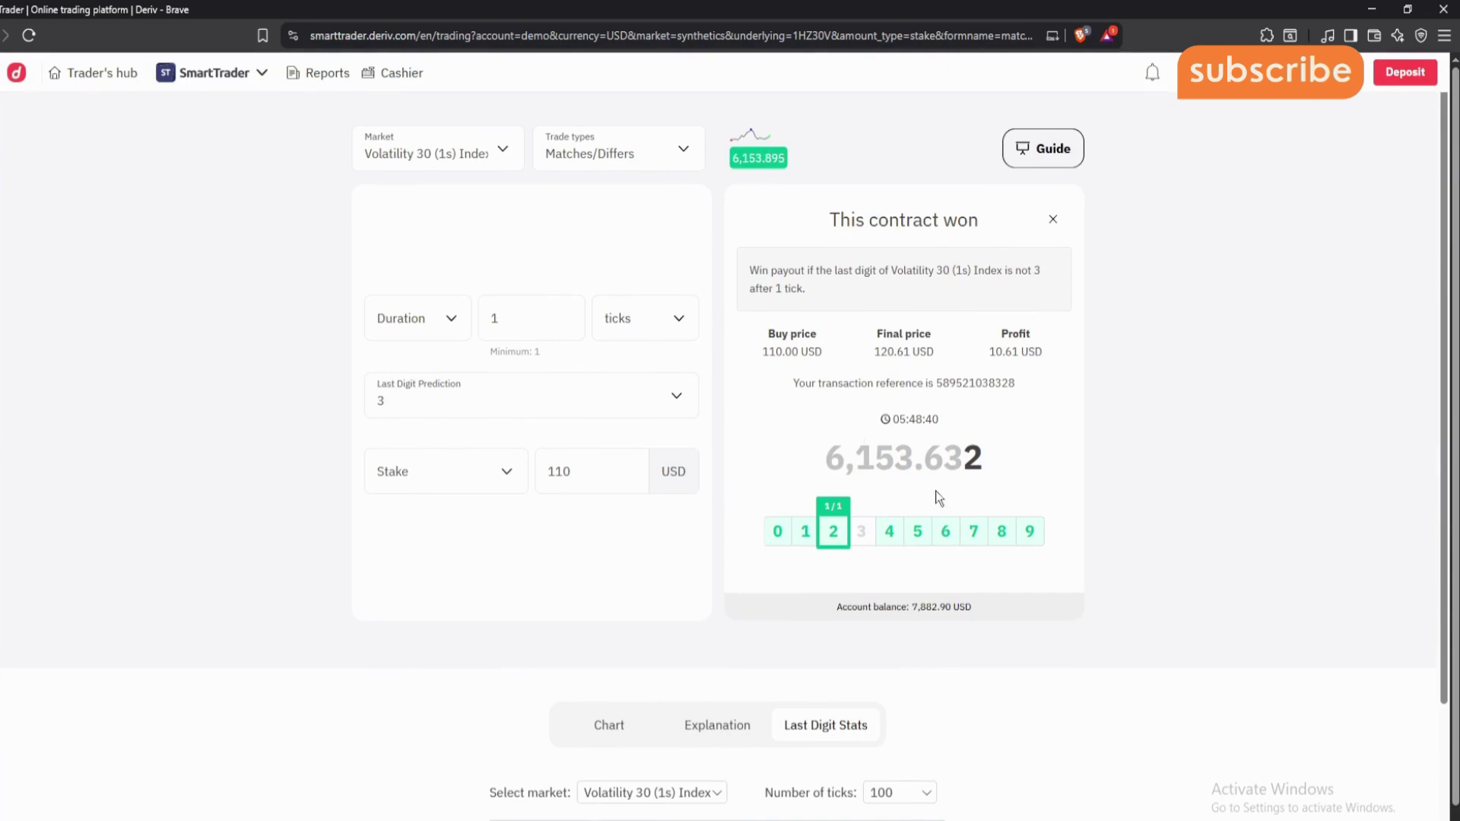
{"action": "scroll", "coordinate": [850, 433], "scroll_direction": "down", "scroll_amount": 3}
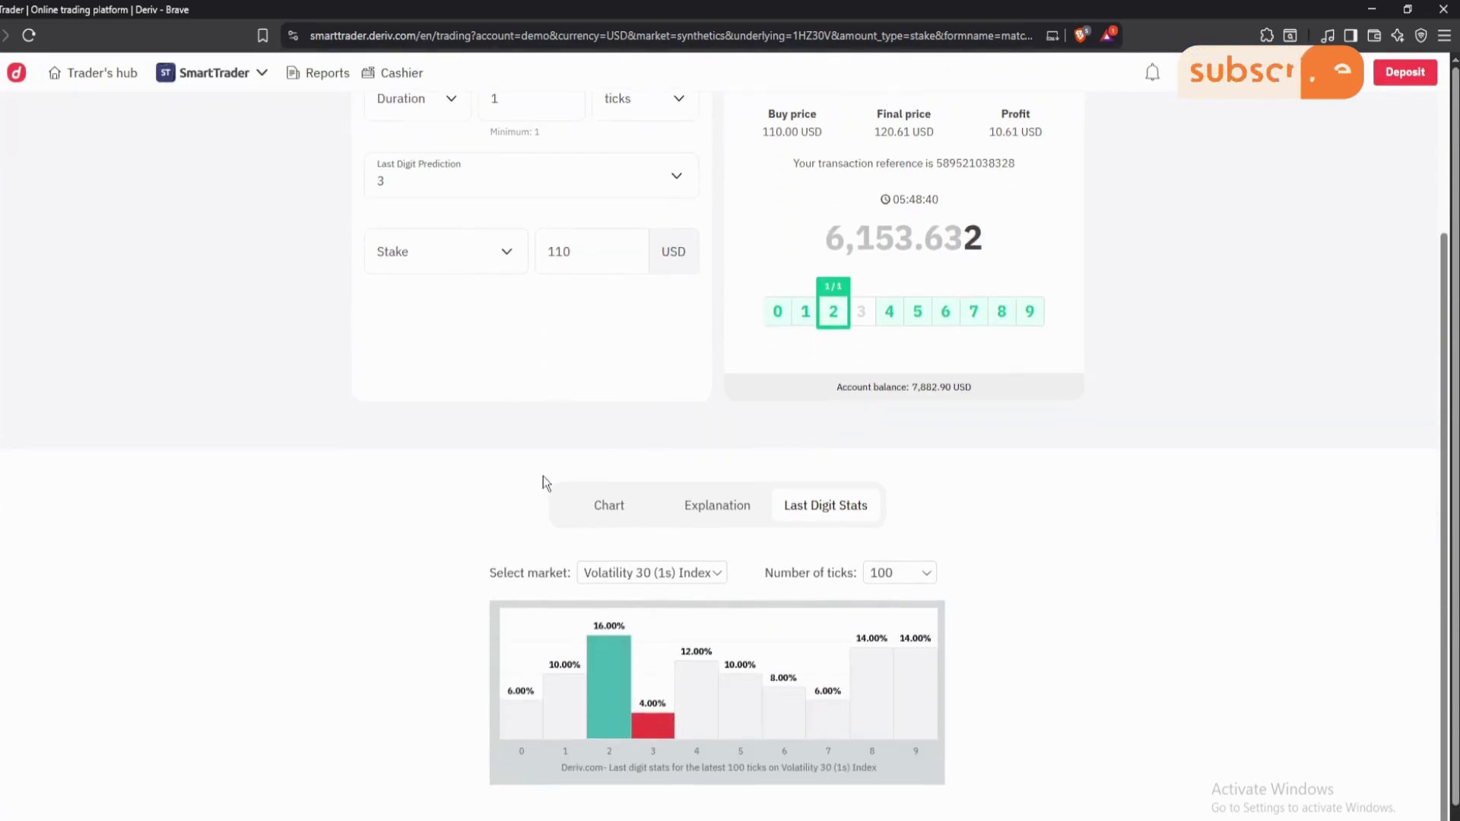
- Select Volatility 50 (1s) Index, bringing up 982.14 and 120.61 USD payouts on the 110 USD stake
{"action": "scroll", "coordinate": [475, 228], "scroll_direction": "up", "scroll_amount": 3}
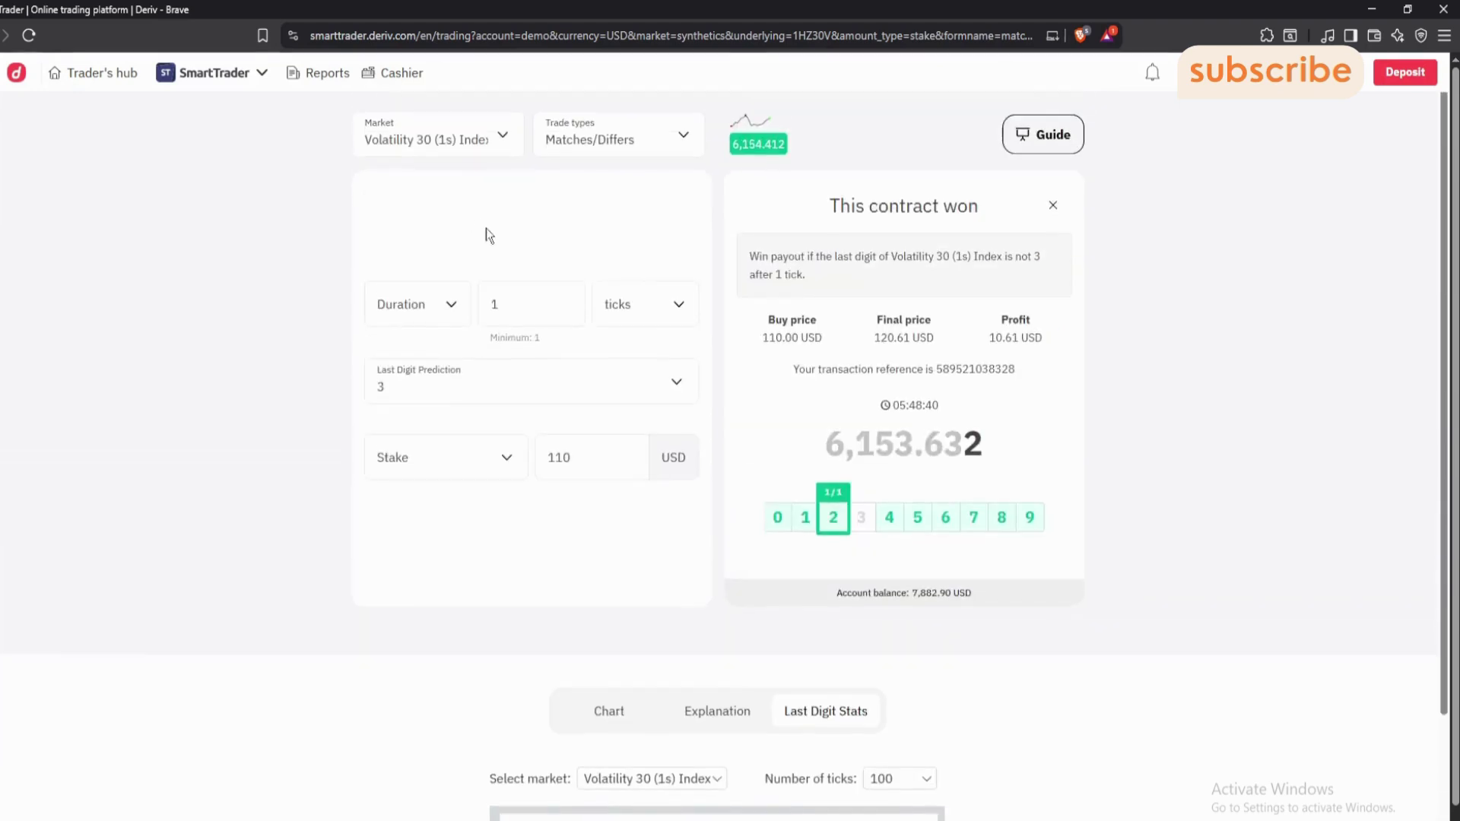
{"action": "left_click", "coordinate": [461, 155]}
{"action": "left_click", "coordinate": [458, 398]}
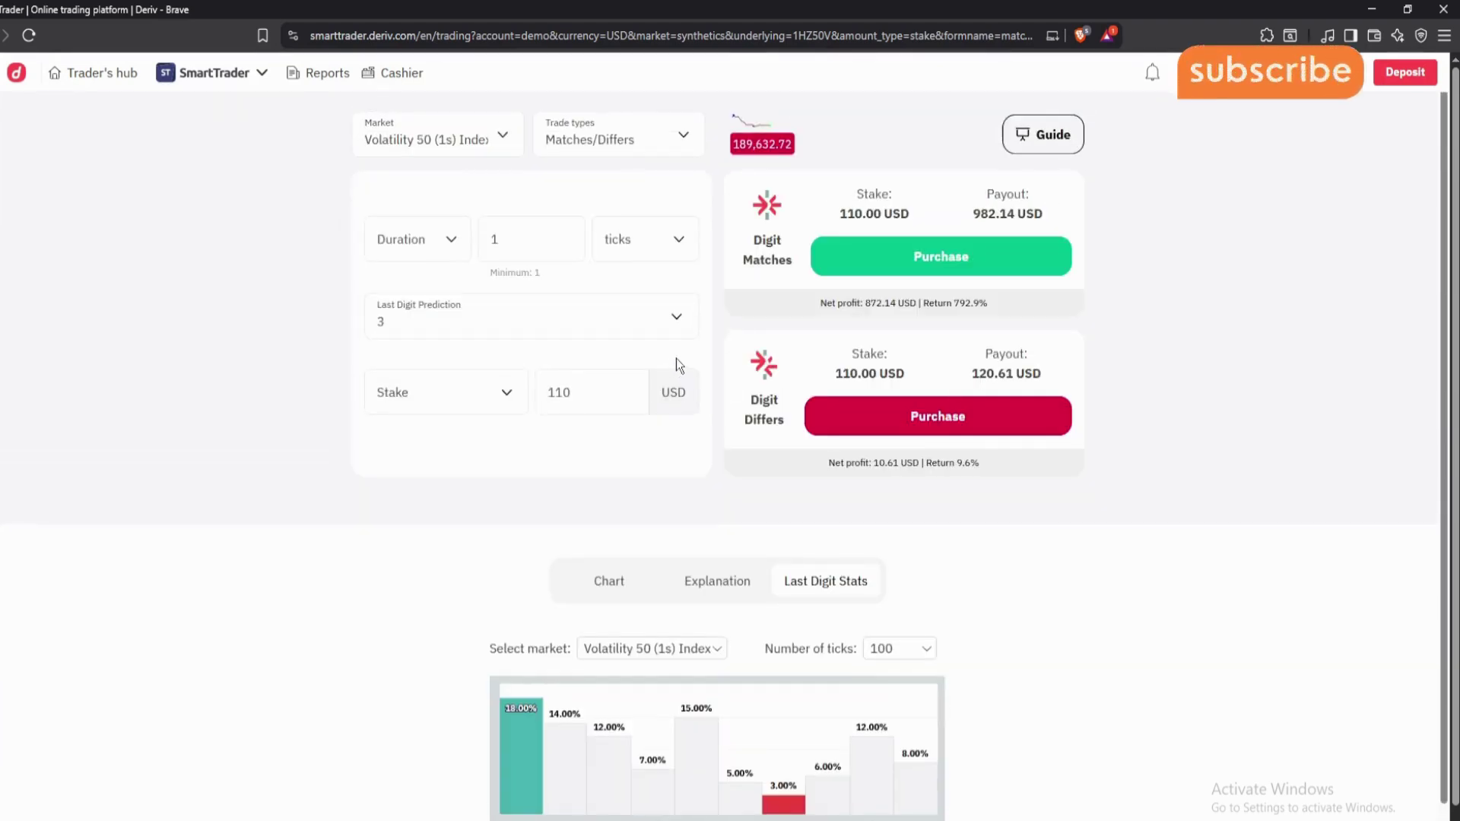
{"action": "scroll", "coordinate": [613, 754], "scroll_direction": "down", "scroll_amount": 2}
{"action": "scroll", "coordinate": [532, 426], "scroll_direction": "up", "scroll_amount": 1}
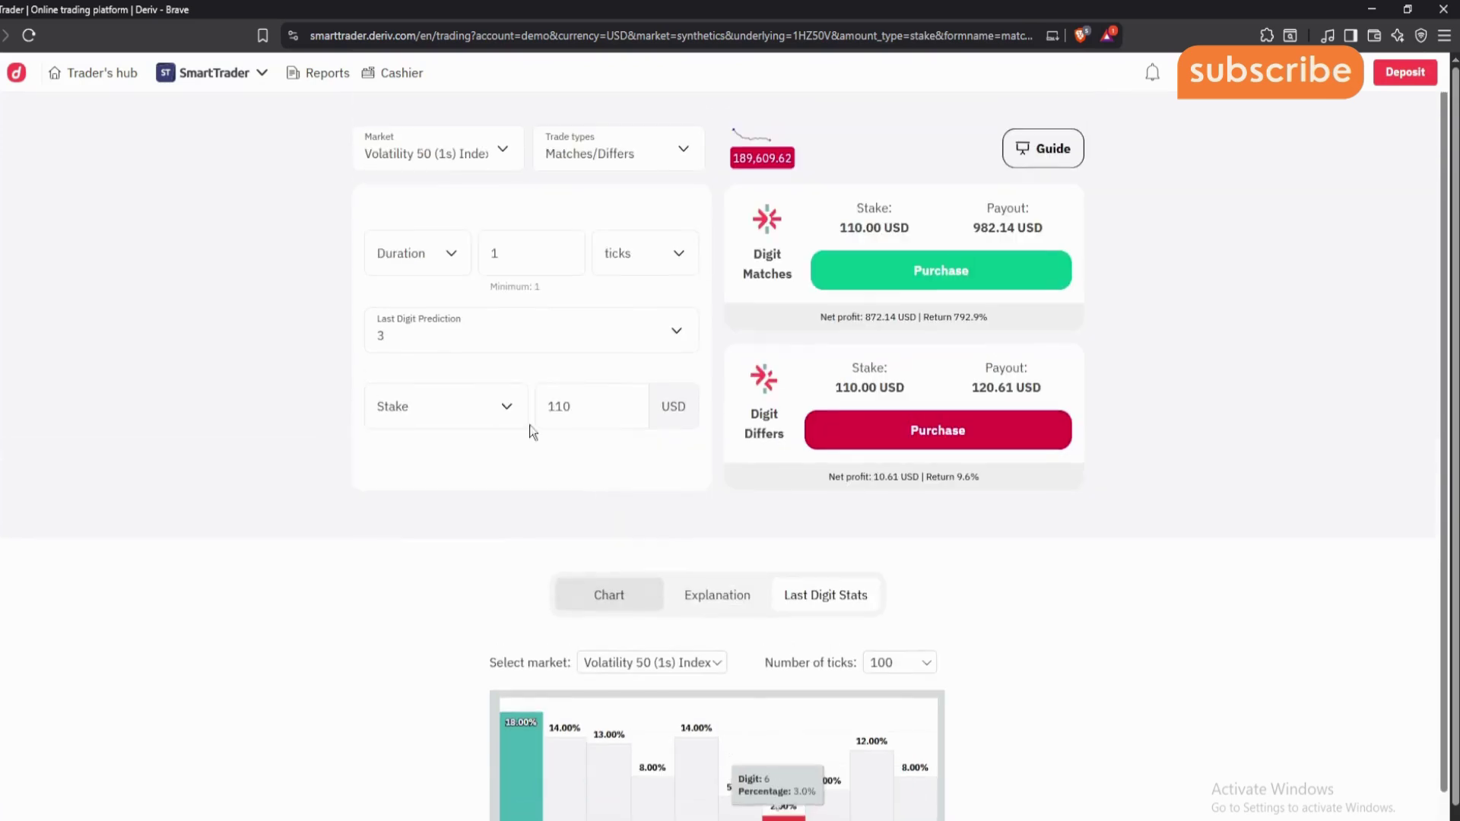
{"action": "left_click", "coordinate": [610, 343]}
- Predict digit 6 and buy the Digit Differs contract, which ends on 9 for 10.61 USD profit
{"action": "scroll", "coordinate": [426, 525], "scroll_direction": "down", "scroll_amount": 1}
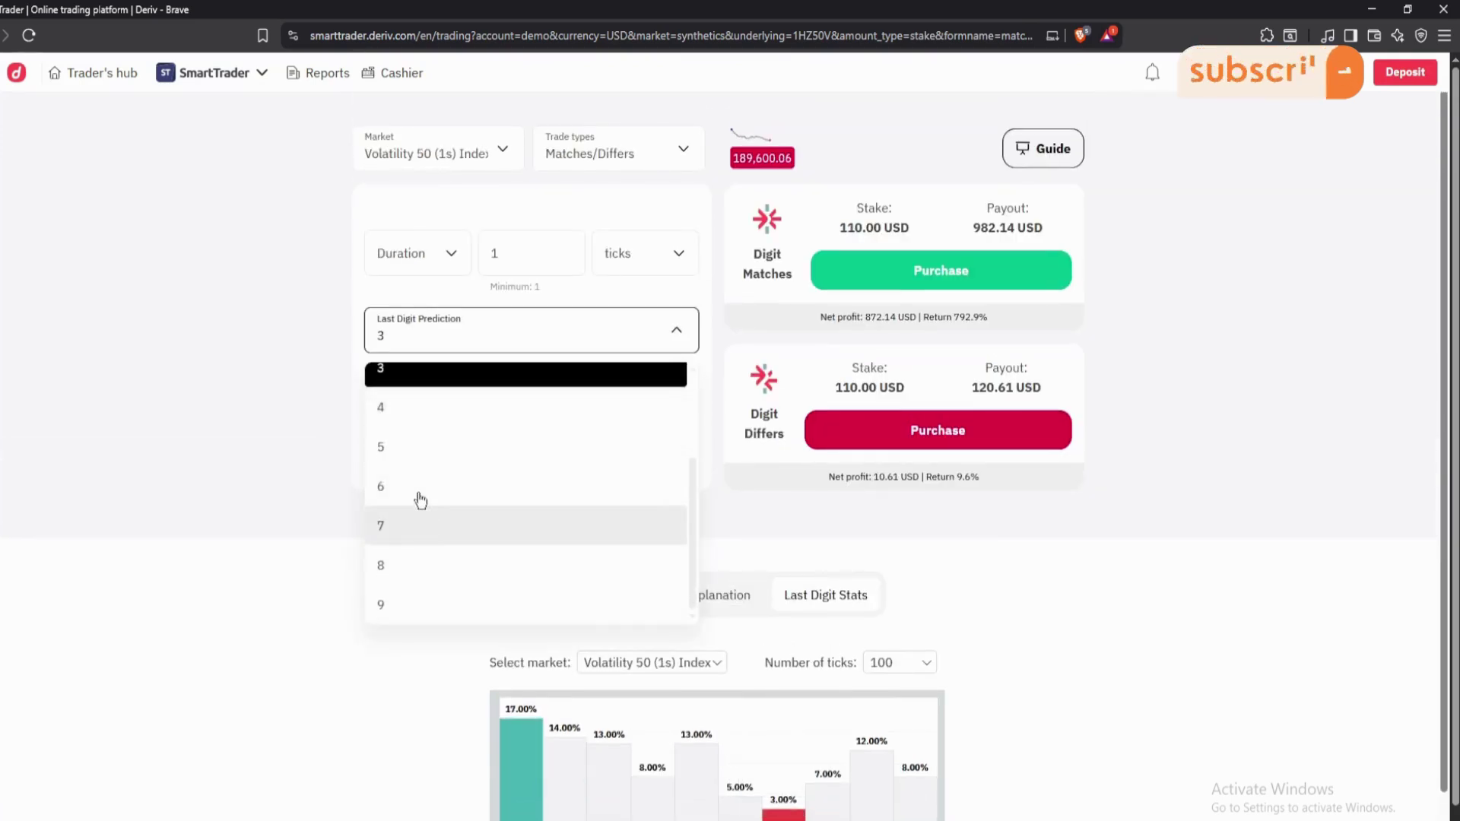
{"action": "left_click", "coordinate": [418, 495]}
{"action": "scroll", "coordinate": [807, 555], "scroll_direction": "down", "scroll_amount": 1}
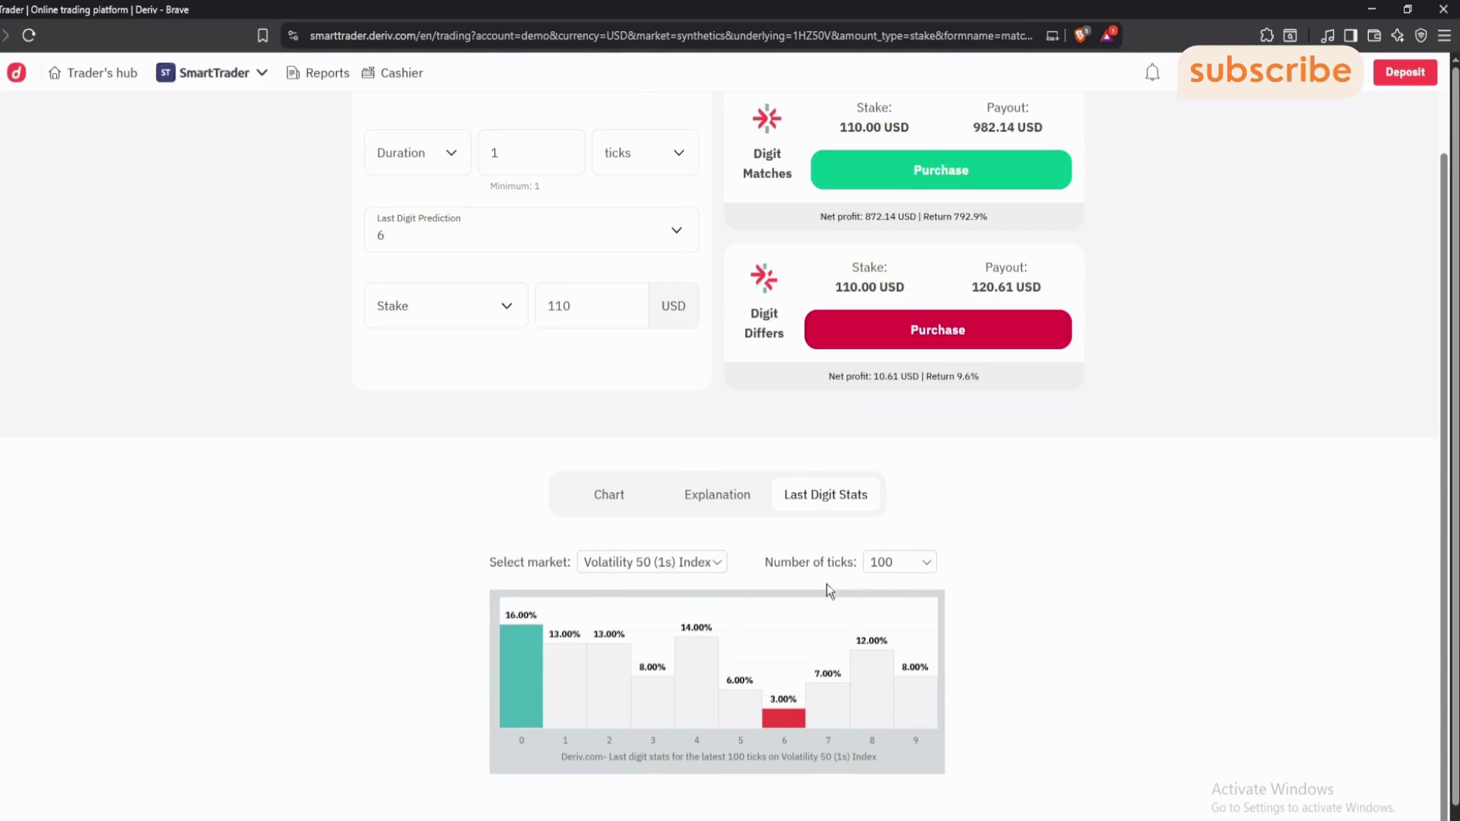
{"action": "left_click", "coordinate": [854, 330]}
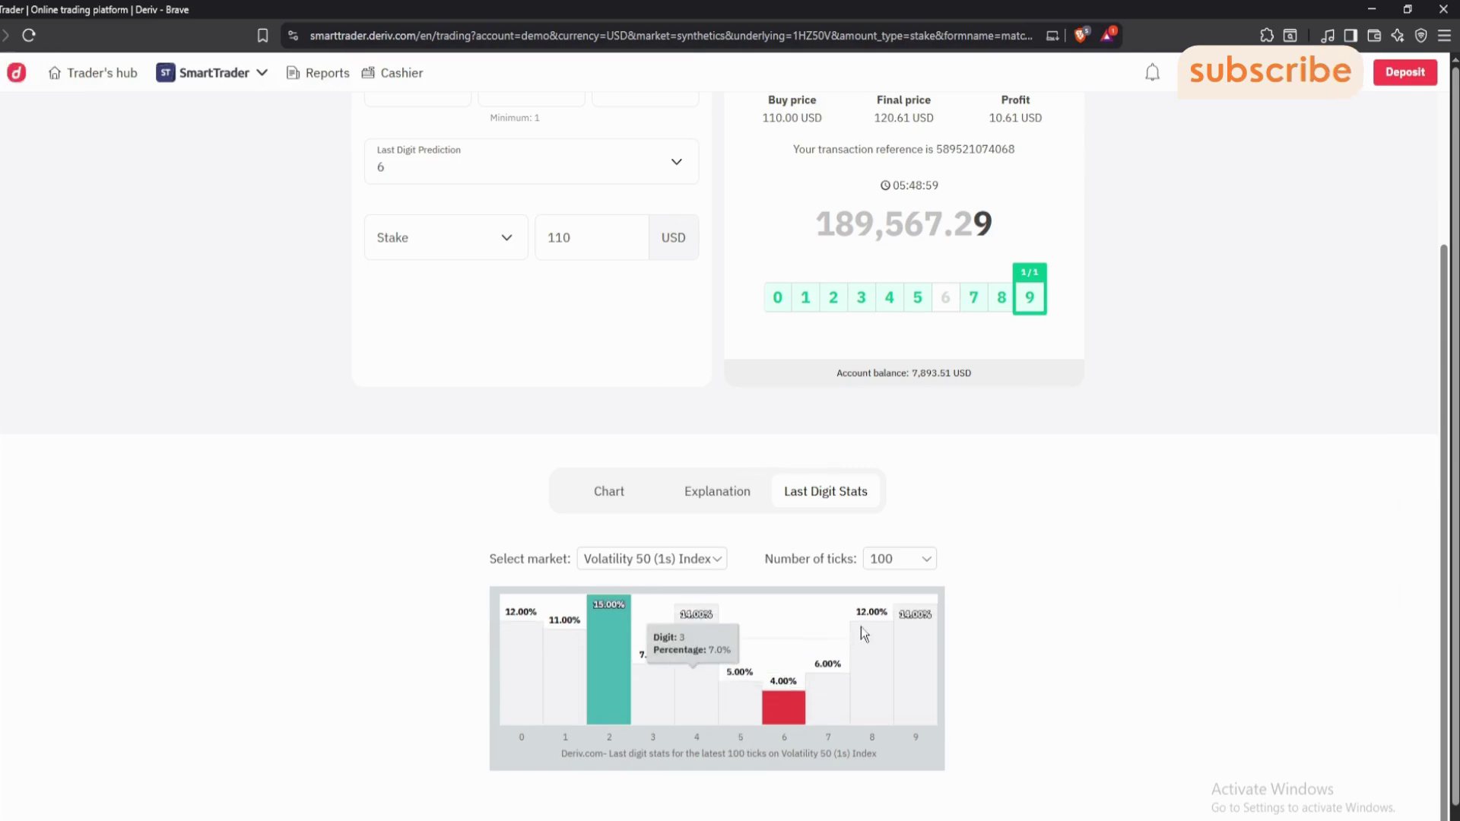
{"action": "scroll", "coordinate": [505, 461], "scroll_direction": "up", "scroll_amount": 3}
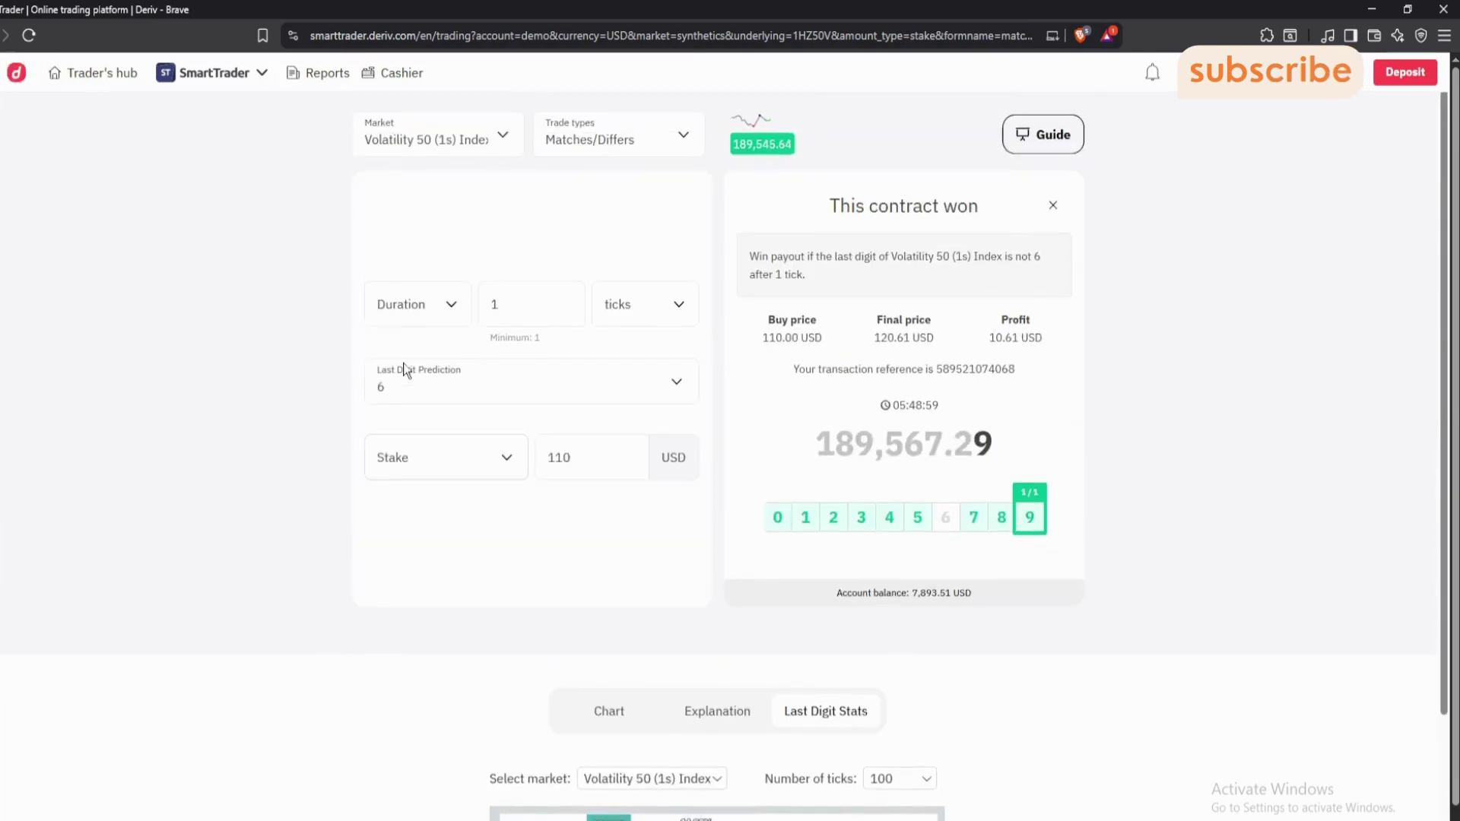
- Cycle the market through Volatility 75 (1s), 90 (1s) and 100 (1s) indices
{"action": "left_click", "coordinate": [492, 131]}
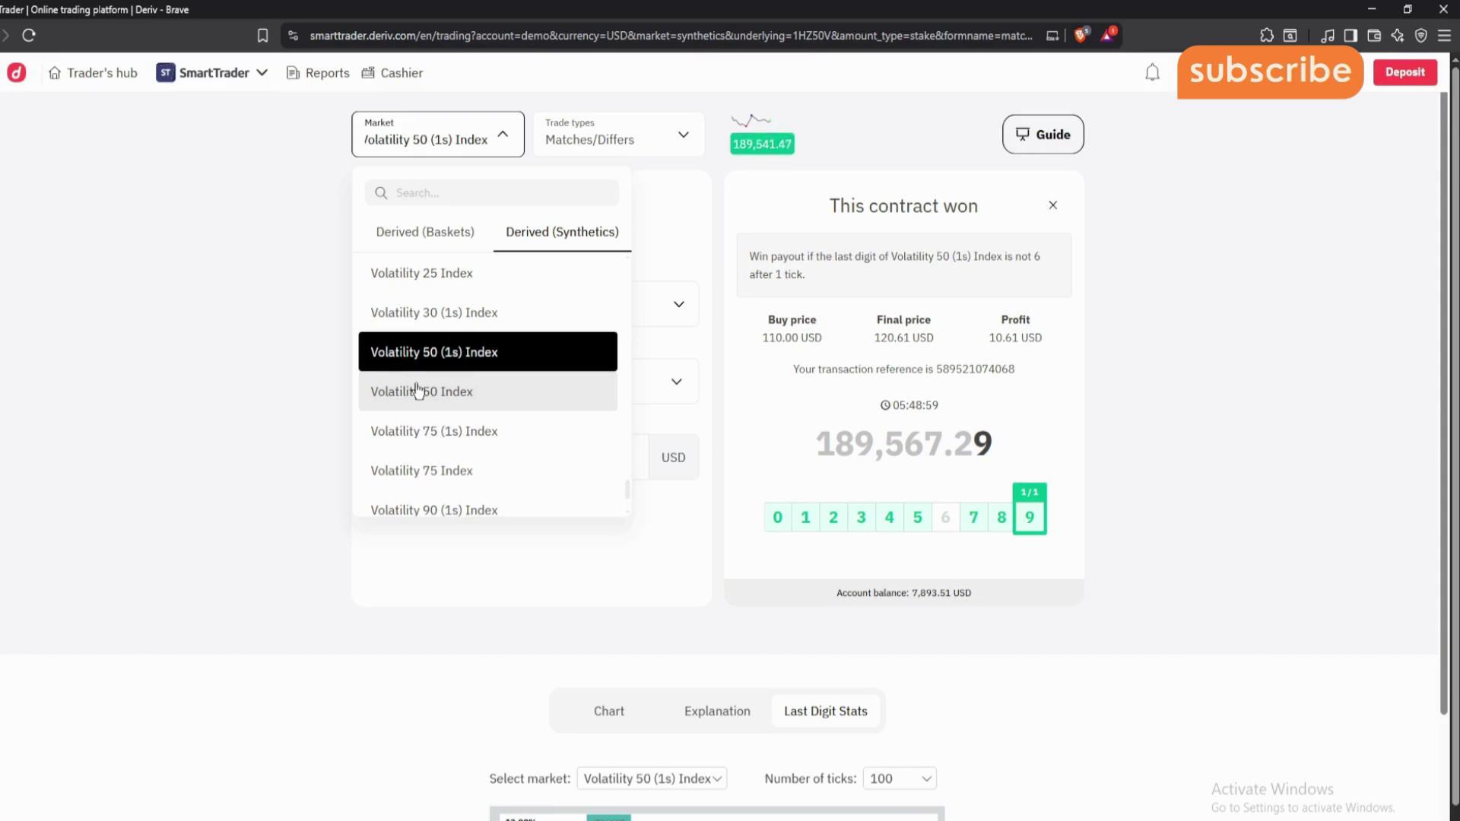
{"action": "left_click", "coordinate": [439, 429]}
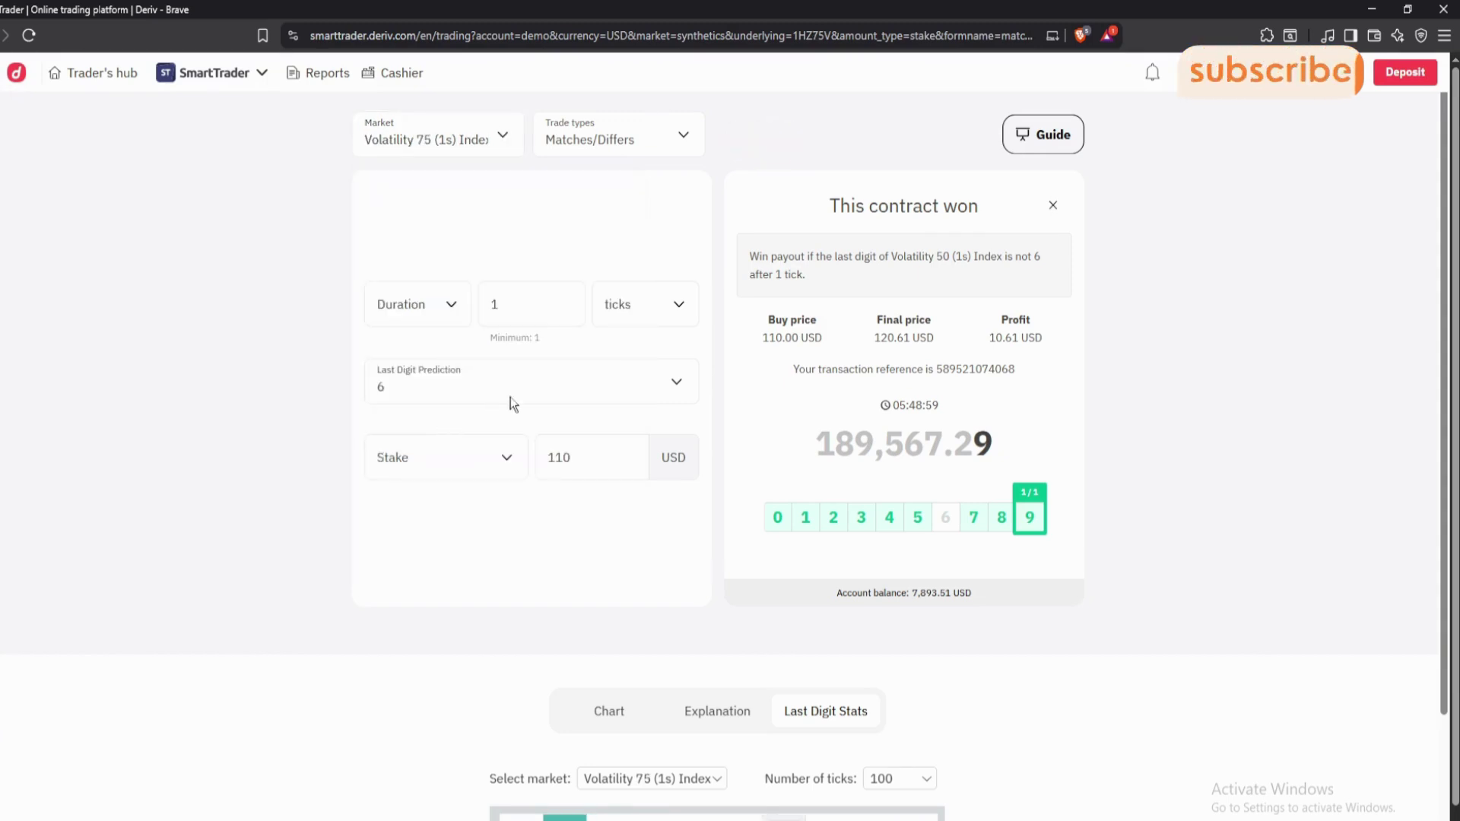
{"action": "scroll", "coordinate": [852, 504], "scroll_direction": "down", "scroll_amount": 2}
{"action": "scroll", "coordinate": [487, 273], "scroll_direction": "up", "scroll_amount": 2}
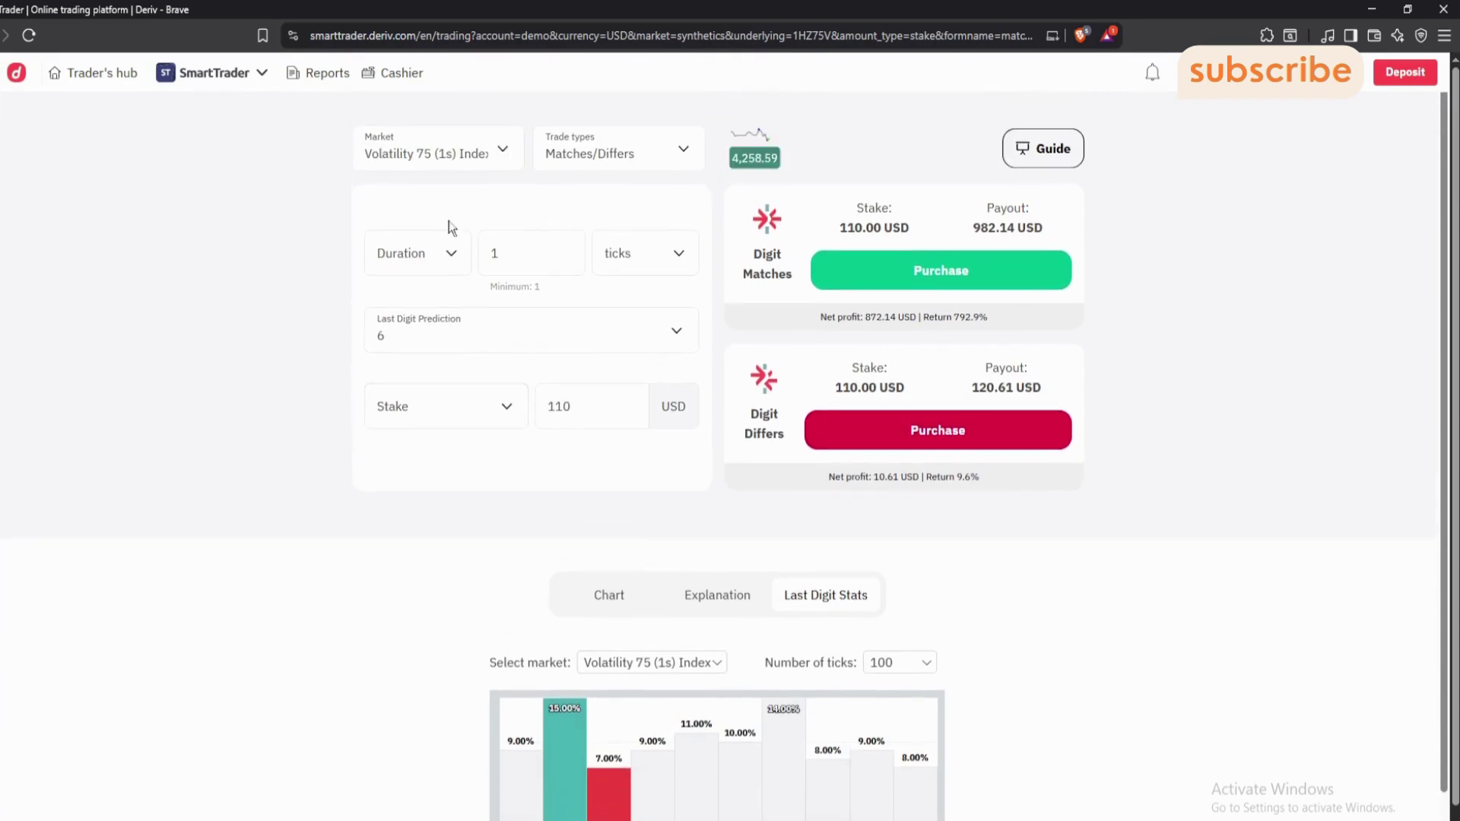
{"action": "left_click", "coordinate": [436, 148]}
{"action": "left_click", "coordinate": [459, 443]}
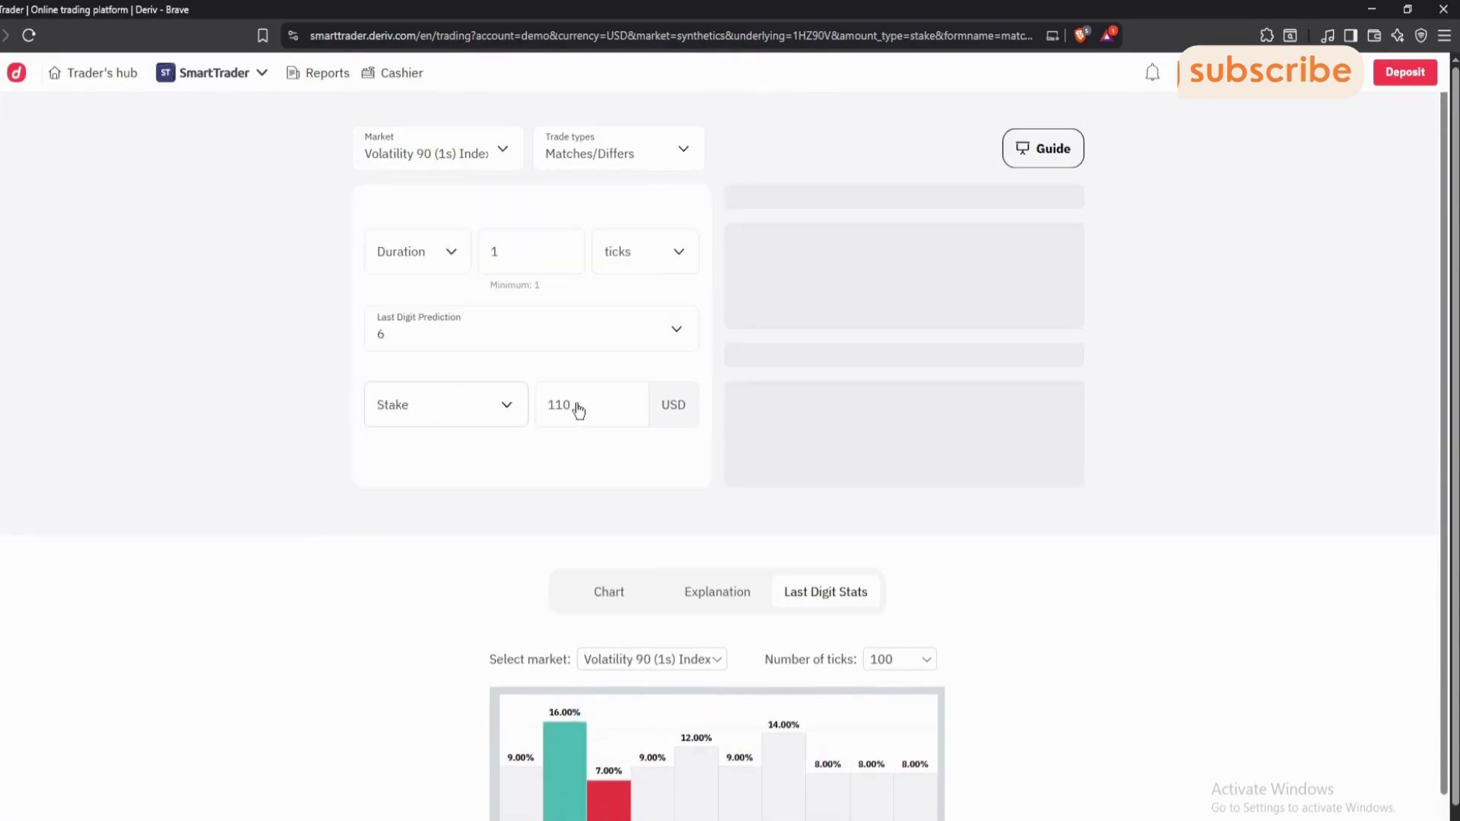
{"action": "scroll", "coordinate": [755, 392], "scroll_direction": "down", "scroll_amount": 1}
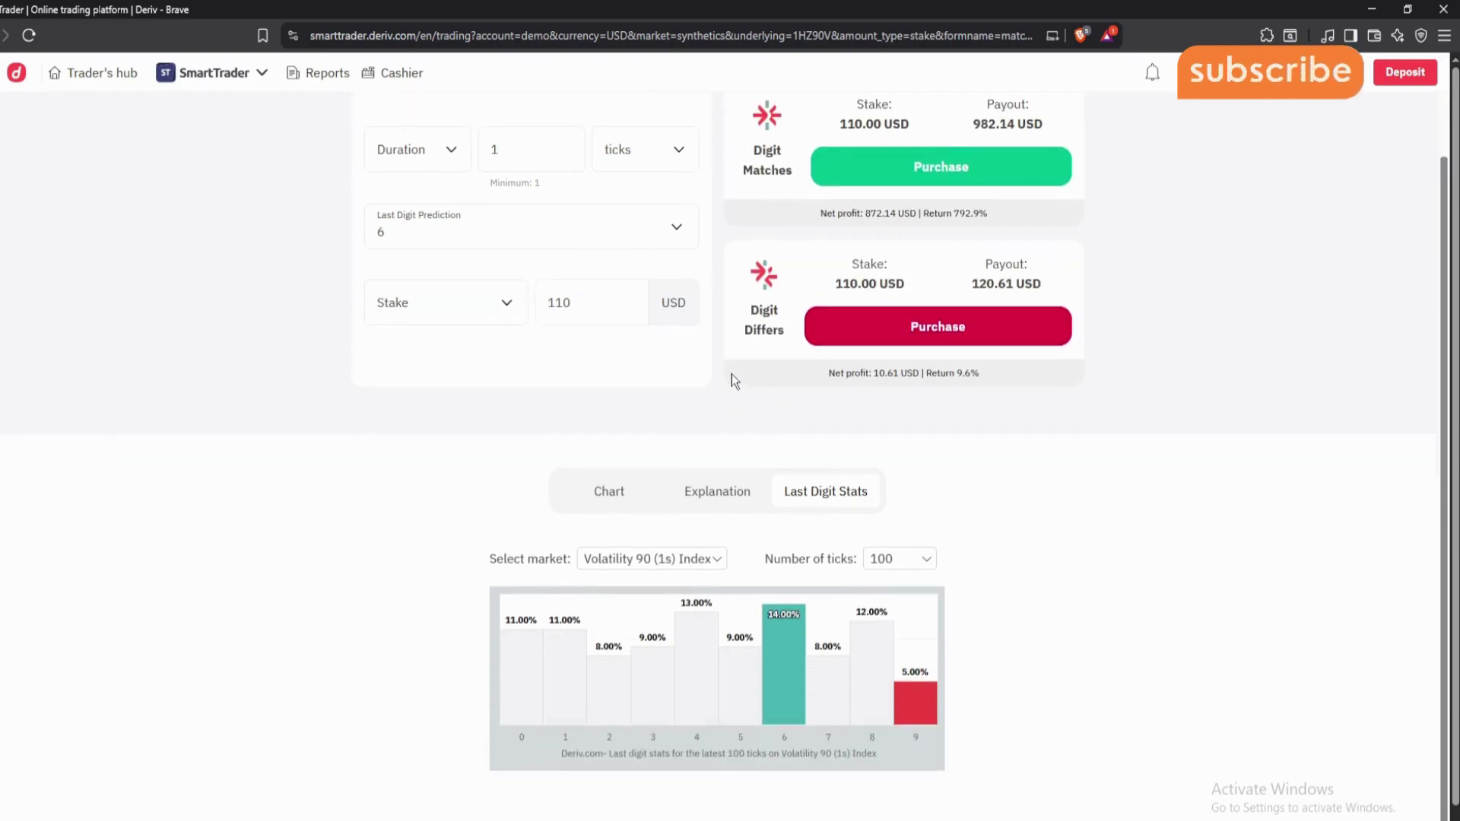
{"action": "scroll", "coordinate": [622, 334], "scroll_direction": "up", "scroll_amount": 1}
{"action": "left_click", "coordinate": [491, 158]}
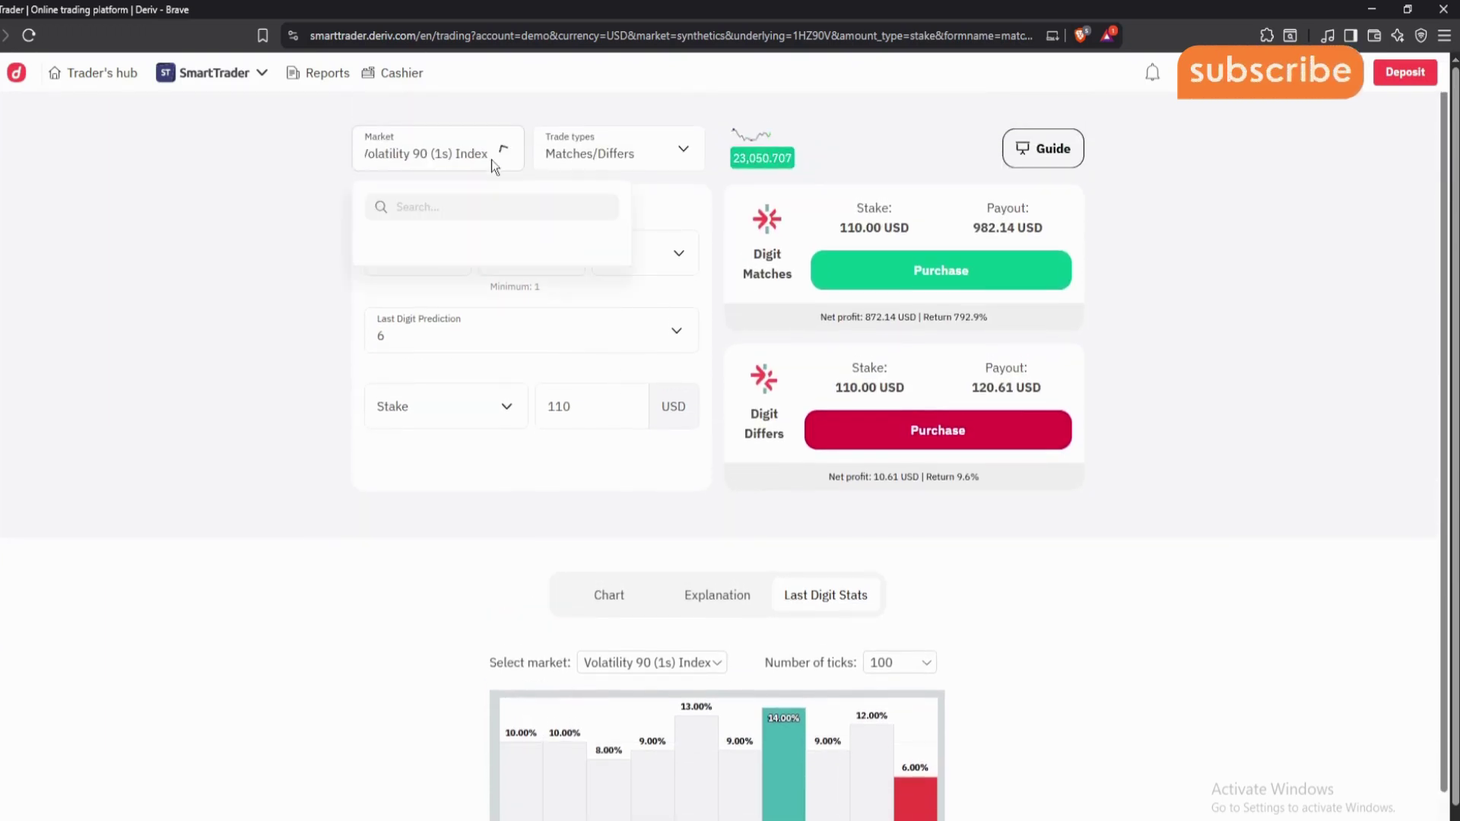
{"action": "left_click", "coordinate": [478, 473]}
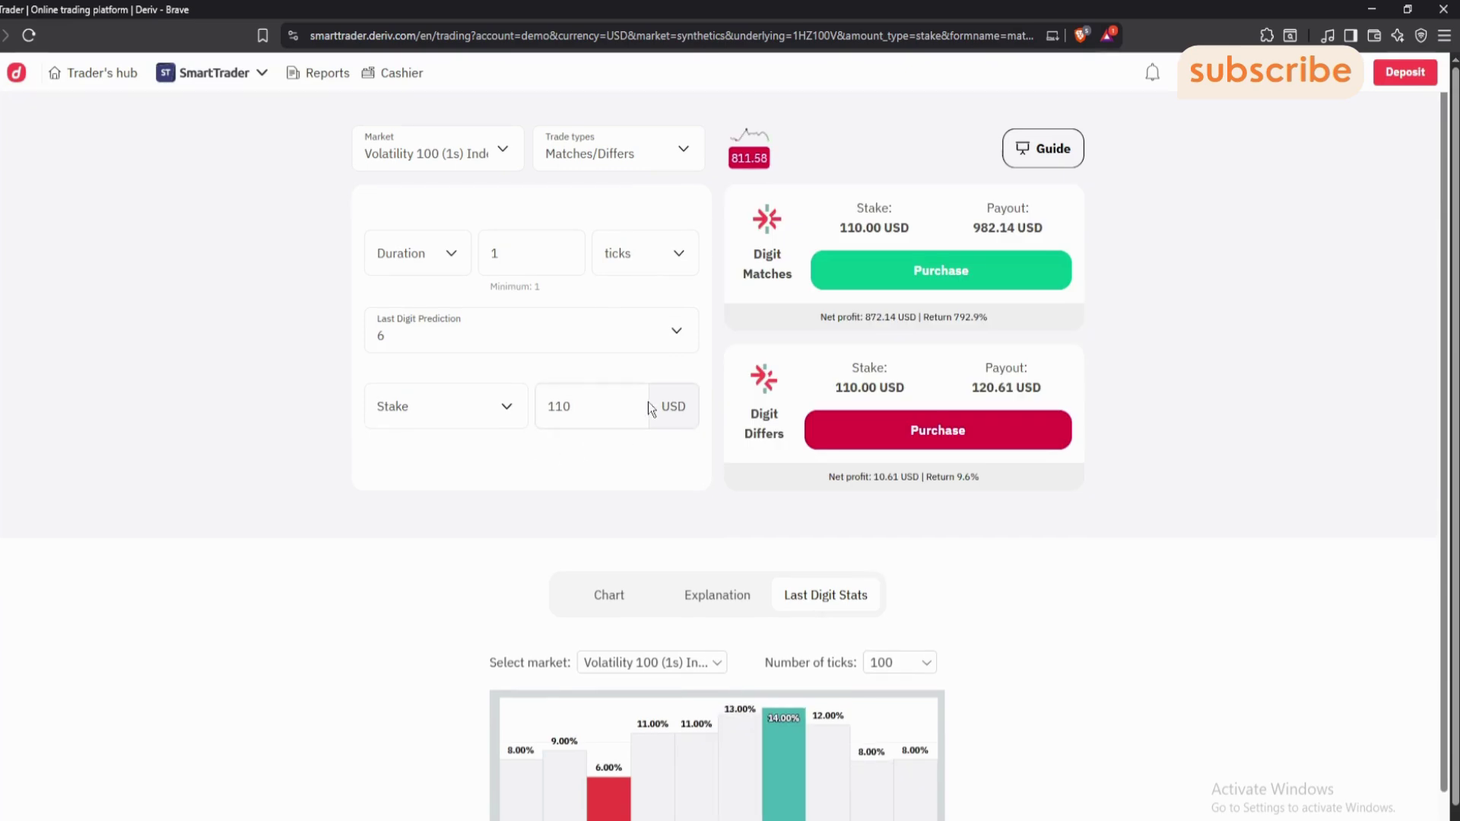
{"action": "scroll", "coordinate": [658, 414], "scroll_direction": "down", "scroll_amount": 1}
{"action": "scroll", "coordinate": [593, 342], "scroll_direction": "up", "scroll_amount": 1}
- Try Volatility 10 (1s) Index, then settle on Volatility 10 Index
{"action": "left_click", "coordinate": [423, 137]}
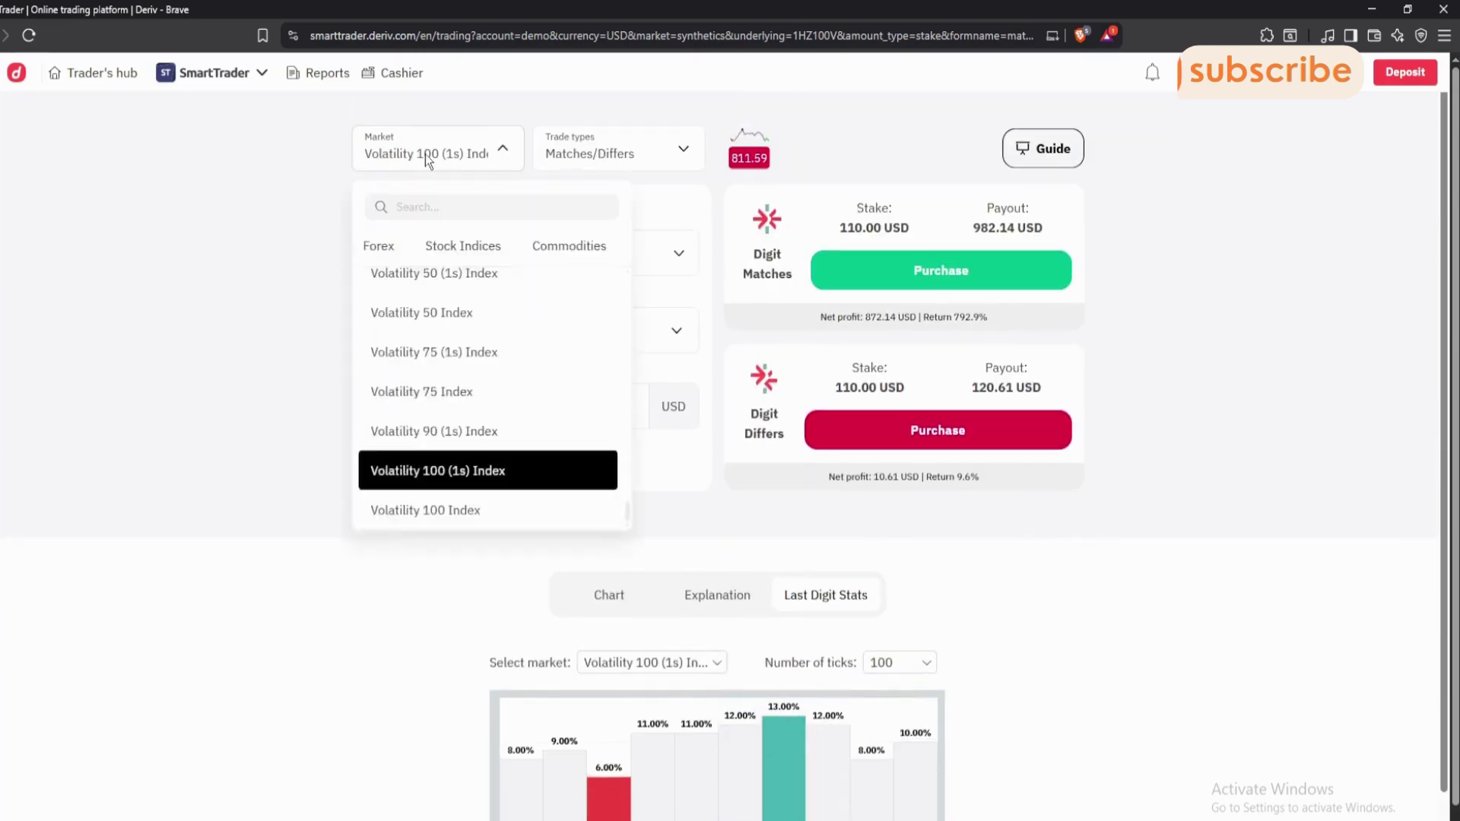
{"action": "left_click", "coordinate": [405, 152]}
{"action": "left_click", "coordinate": [404, 152]}
{"action": "scroll", "coordinate": [437, 354], "scroll_direction": "up", "scroll_amount": 5}
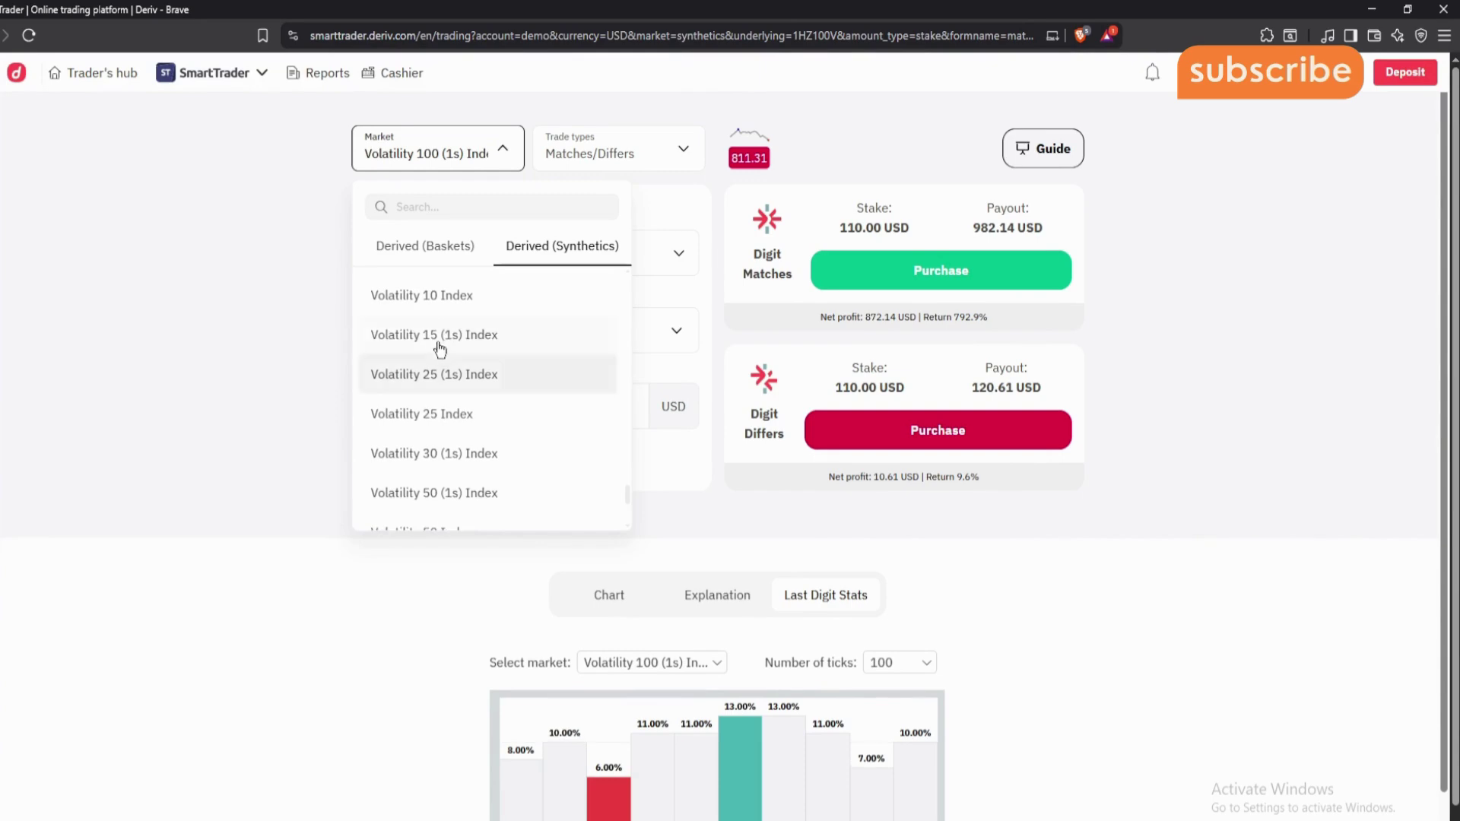
{"action": "left_click", "coordinate": [444, 366]}
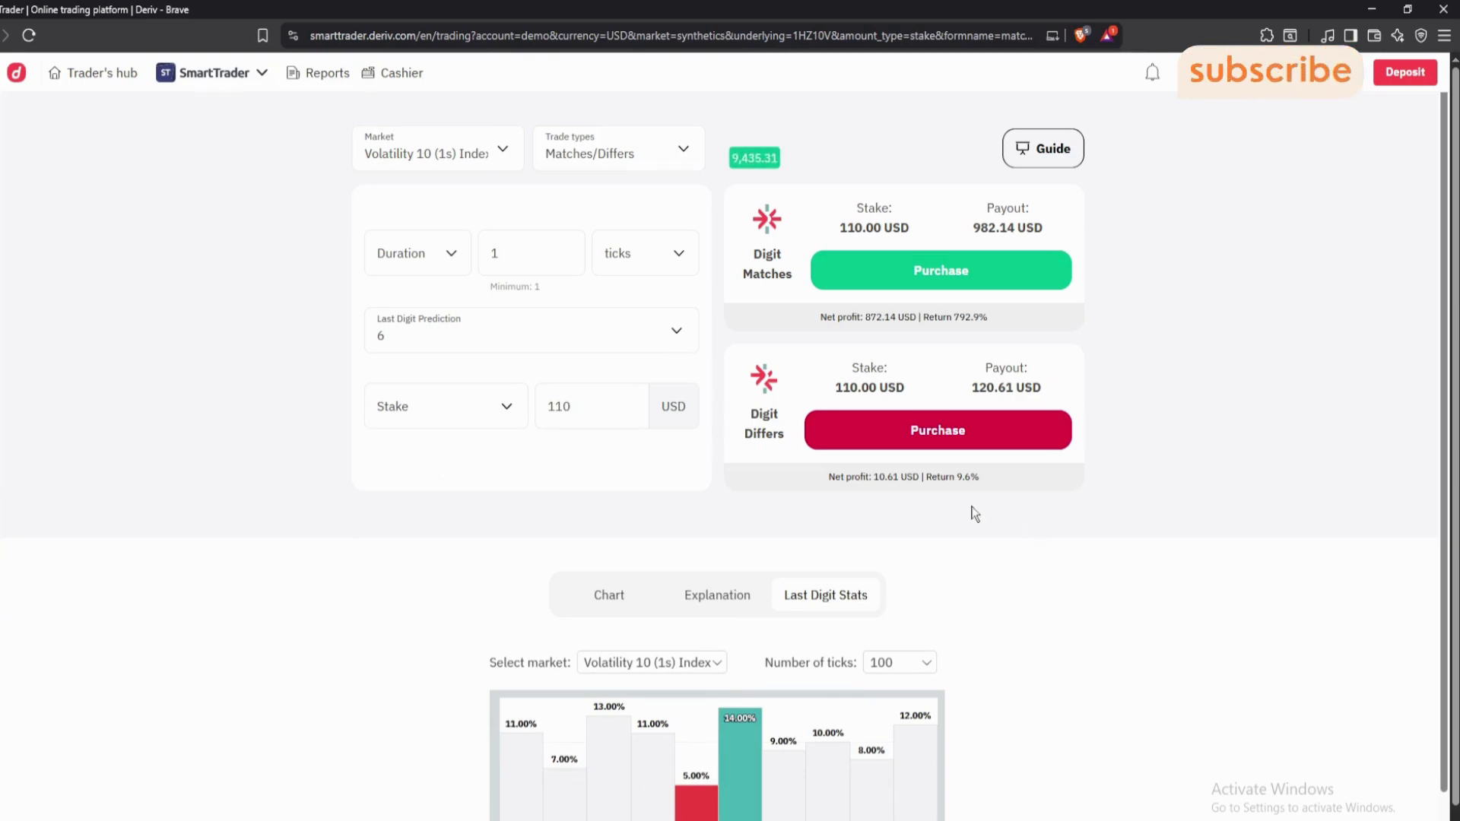
{"action": "left_click", "coordinate": [479, 160]}
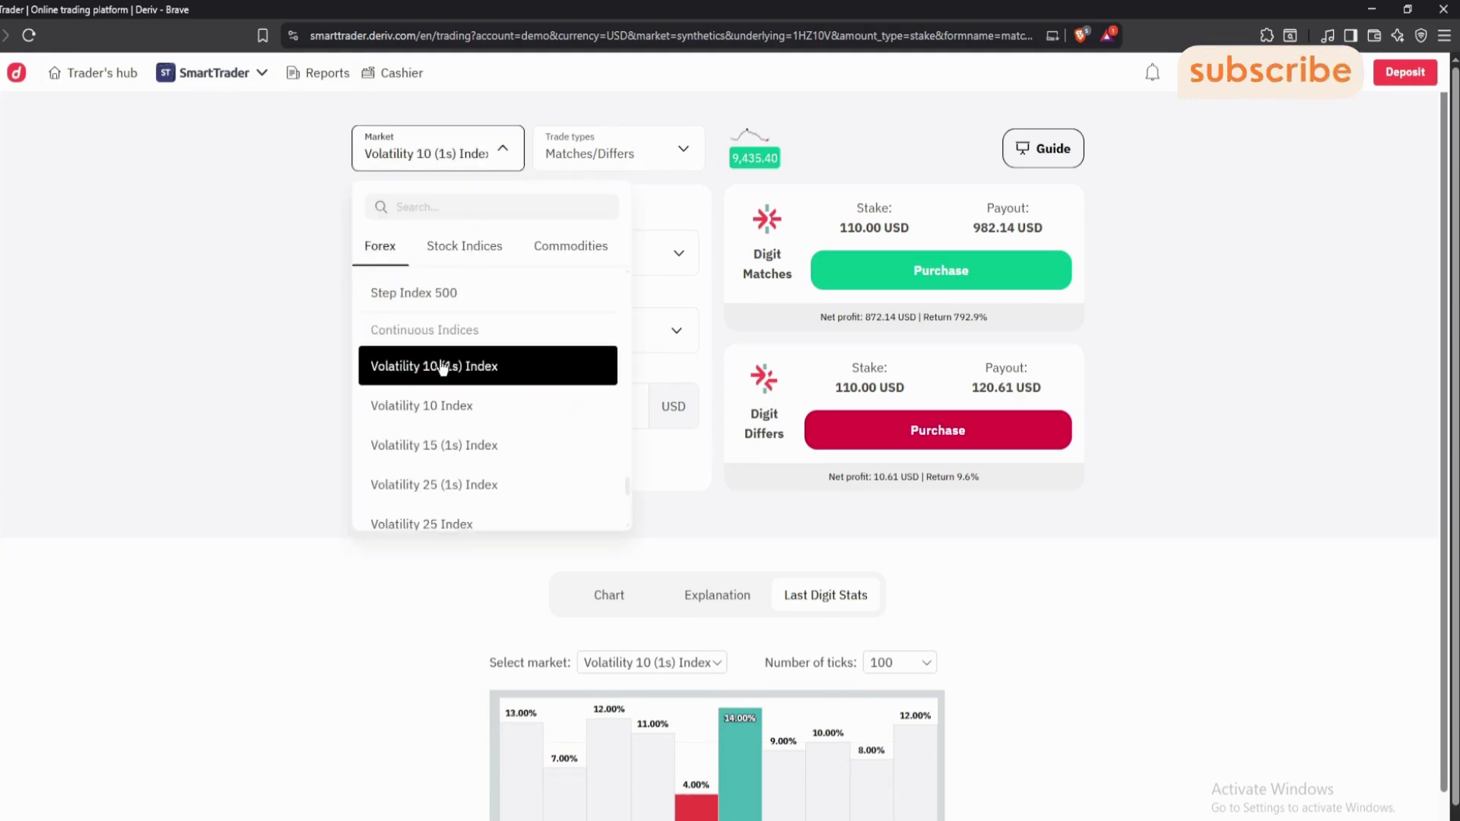
{"action": "left_click", "coordinate": [439, 410]}
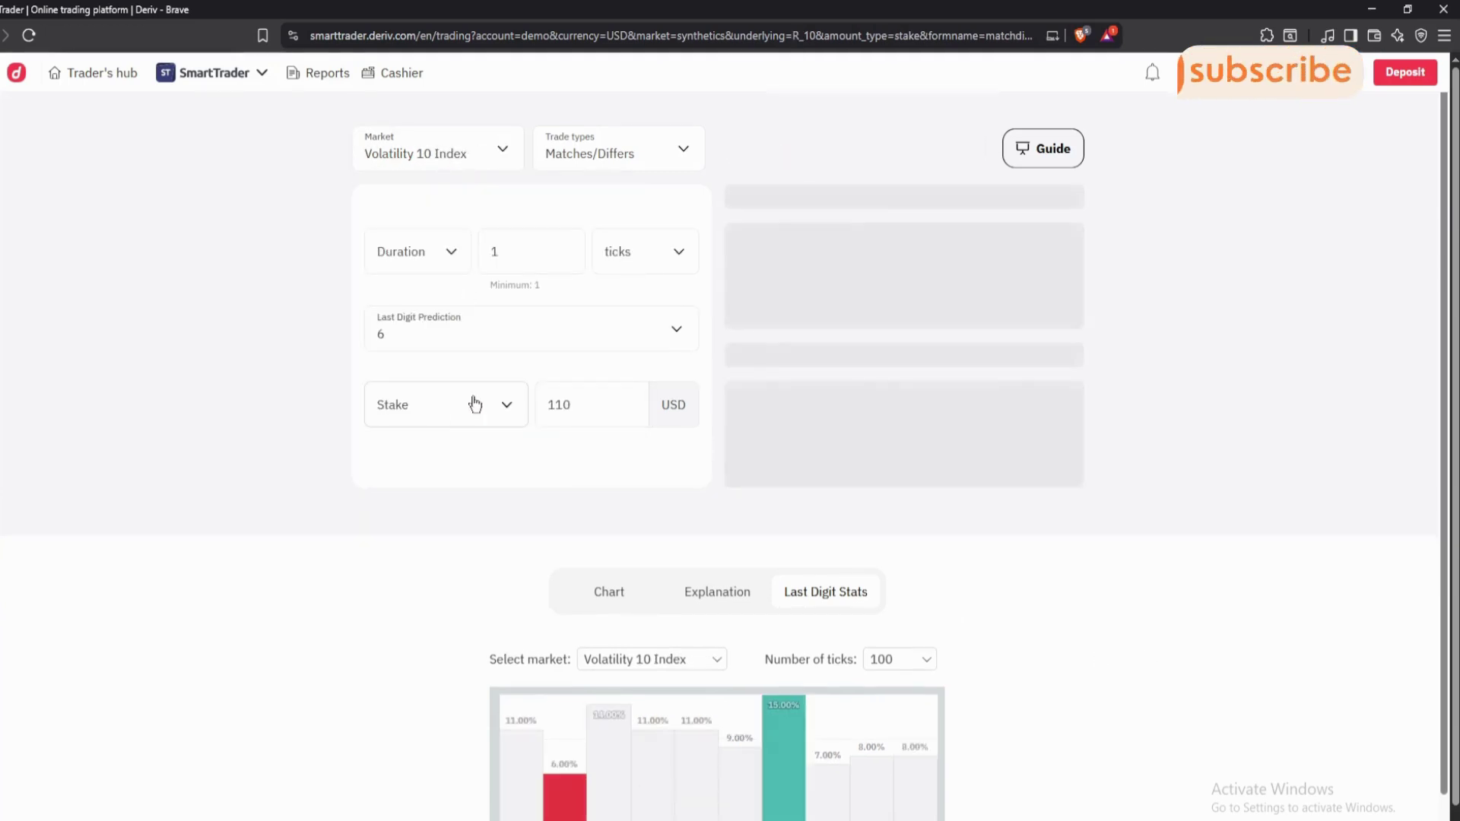
{"action": "scroll", "coordinate": [407, 280], "scroll_direction": "down", "scroll_amount": 1}
{"action": "scroll", "coordinate": [410, 304], "scroll_direction": "up", "scroll_amount": 1}
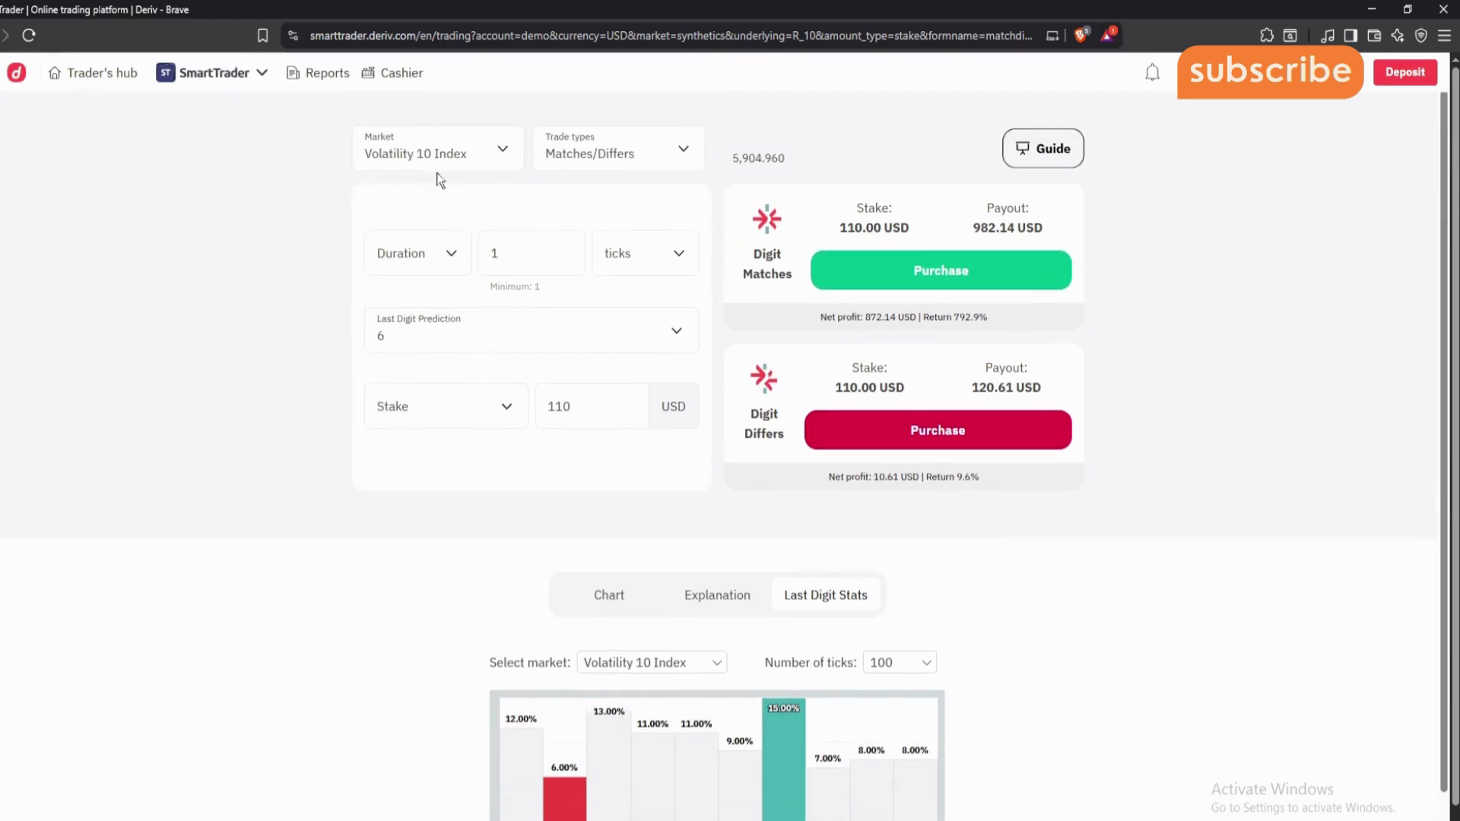
- Step through Volatility 15 (1s), 25 (1s), 25 and 30 (1s), ending on Volatility 50 (1s) Index
{"action": "left_click", "coordinate": [419, 153]}
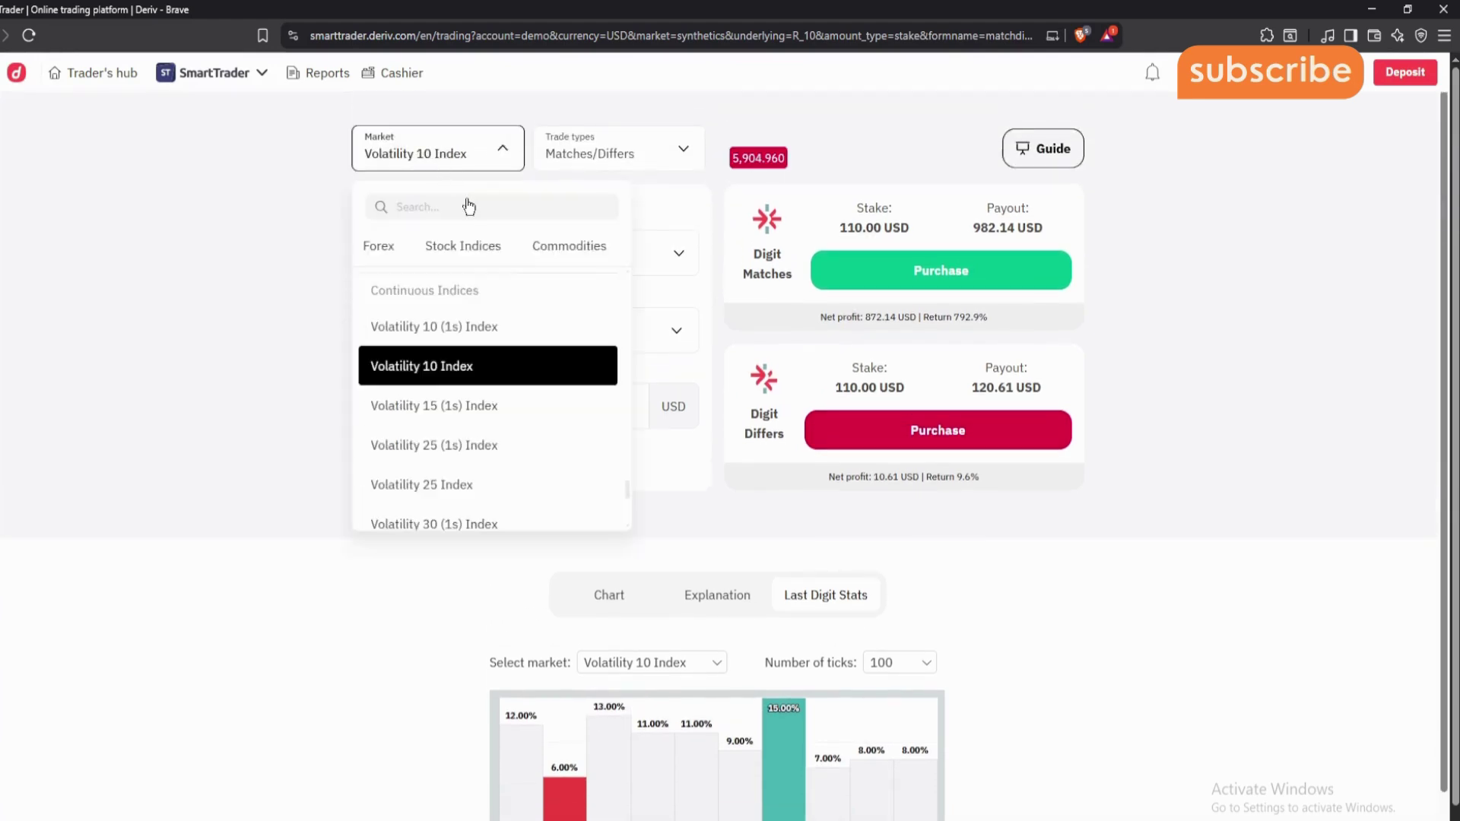
{"action": "left_click", "coordinate": [431, 421]}
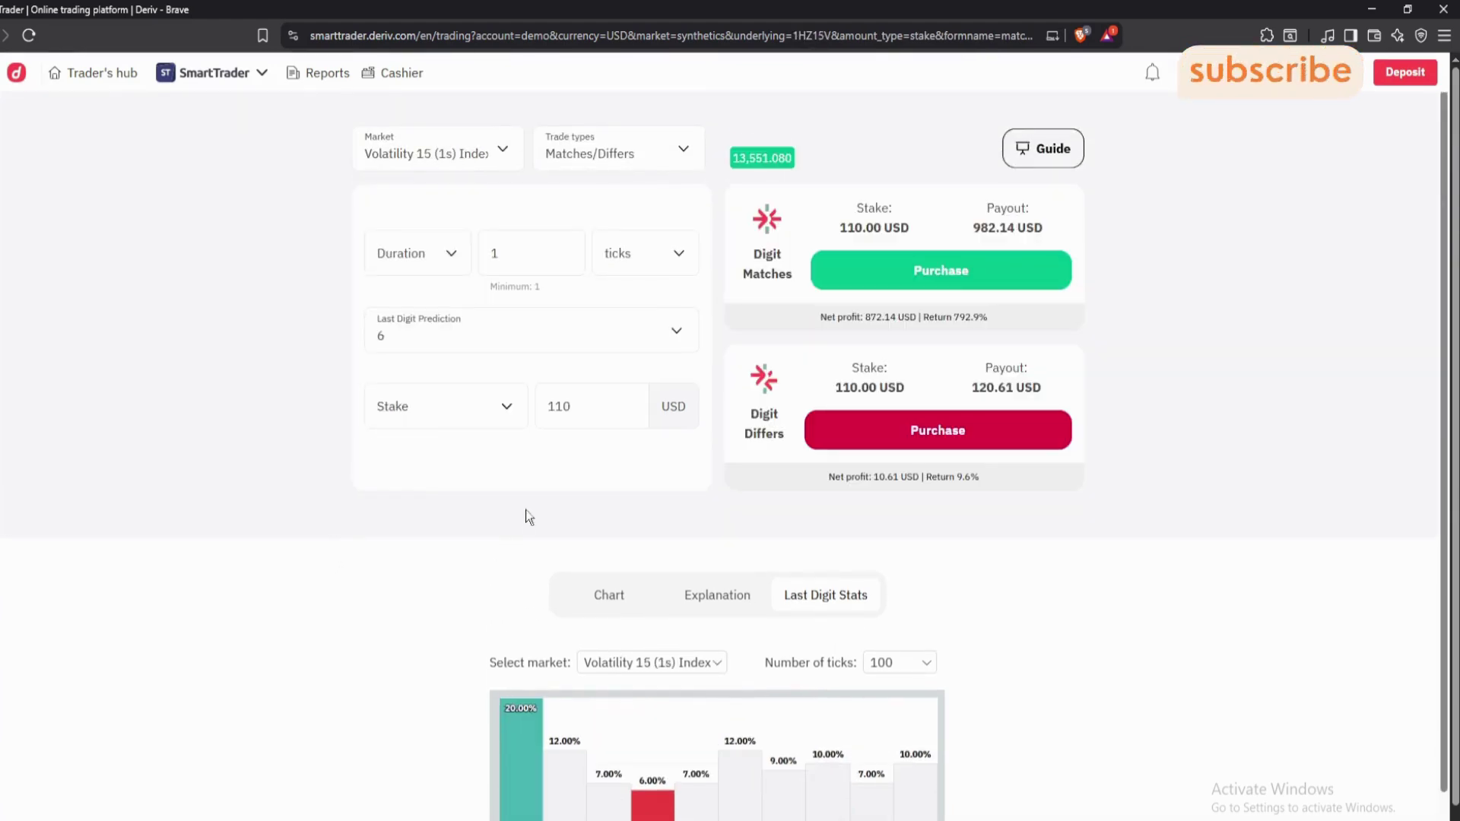
{"action": "left_click", "coordinate": [451, 143]}
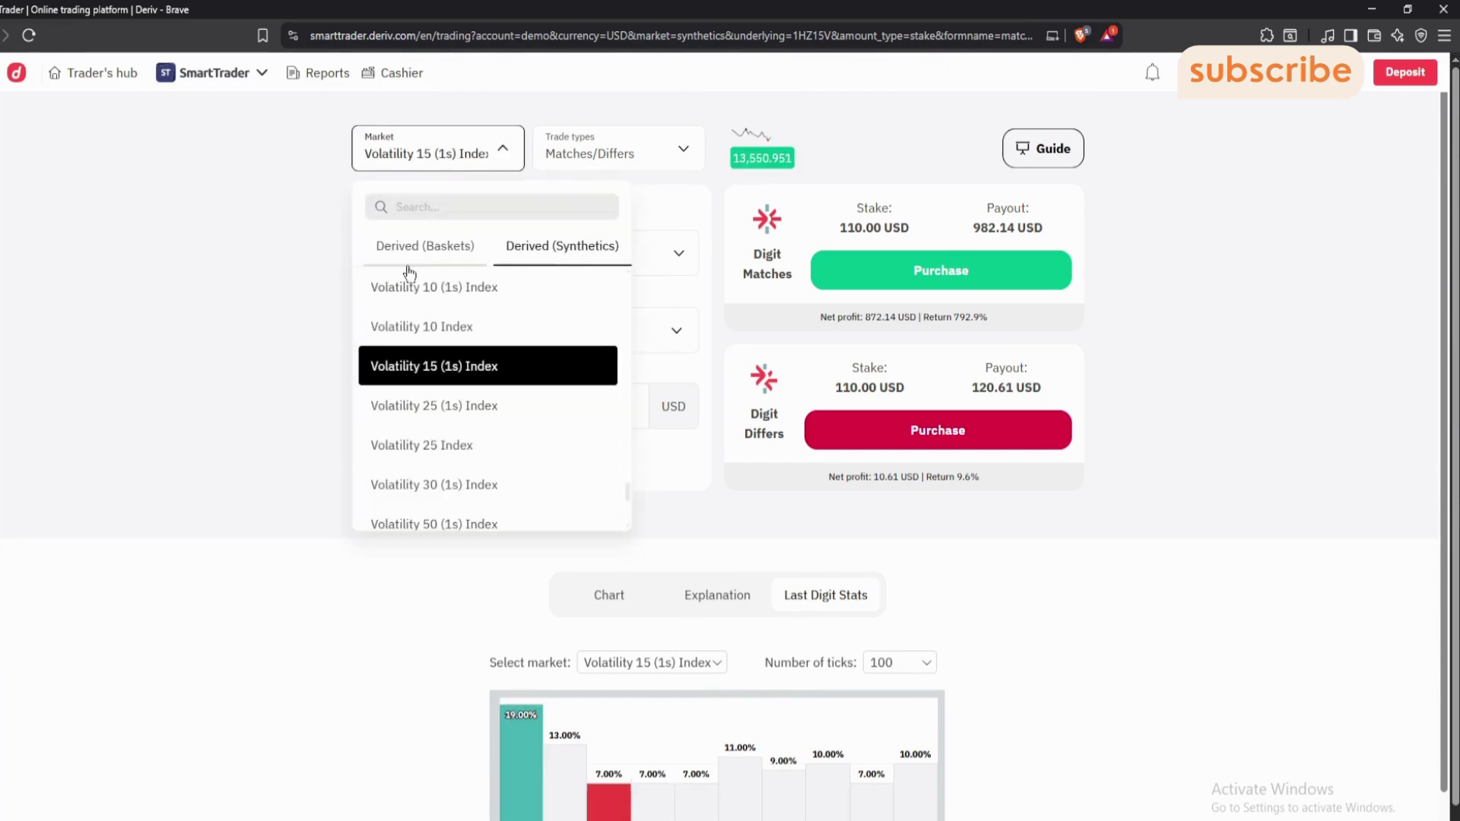
{"action": "left_click", "coordinate": [412, 405]}
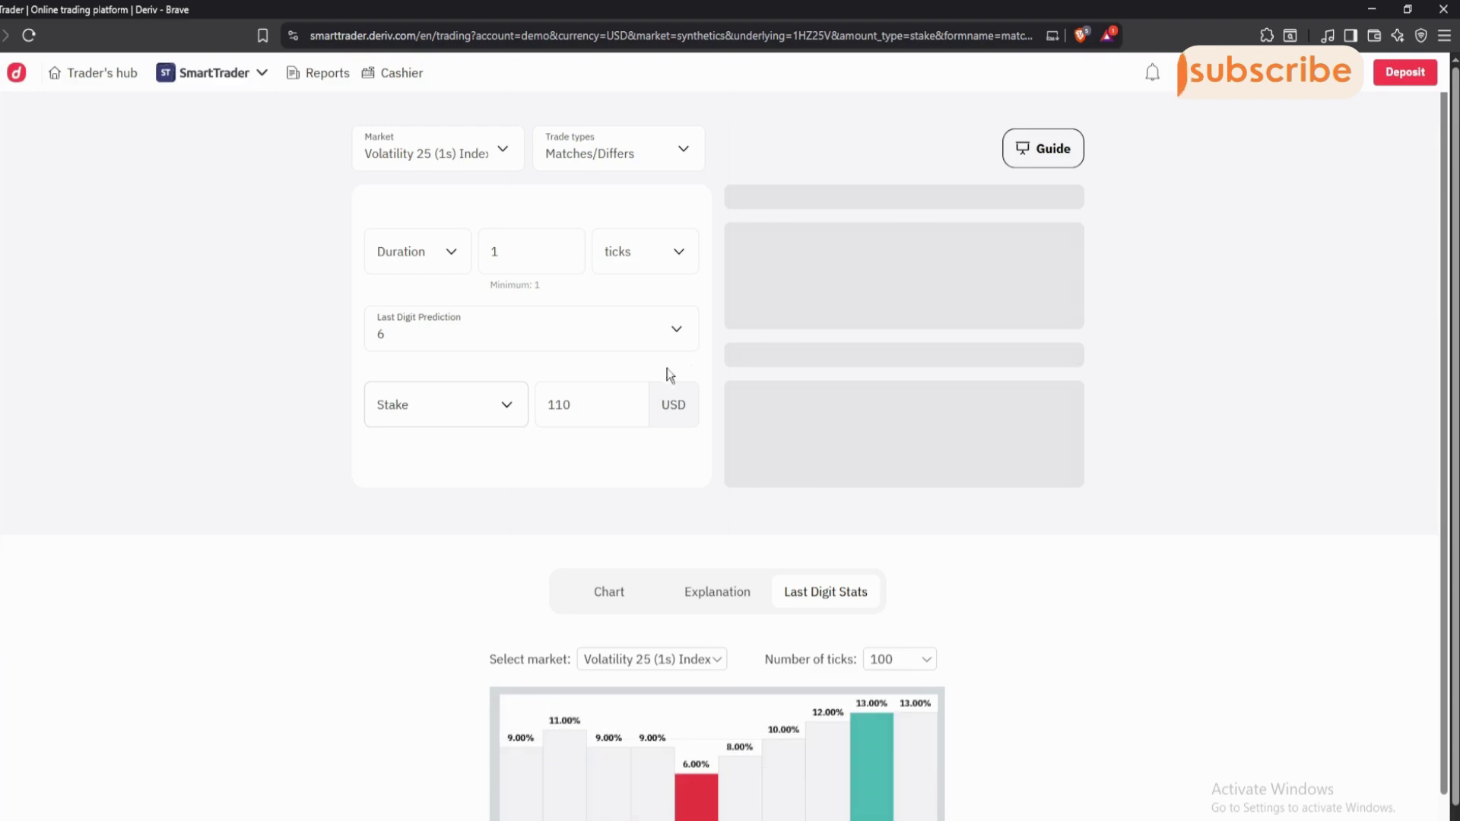
{"action": "left_click", "coordinate": [482, 161]}
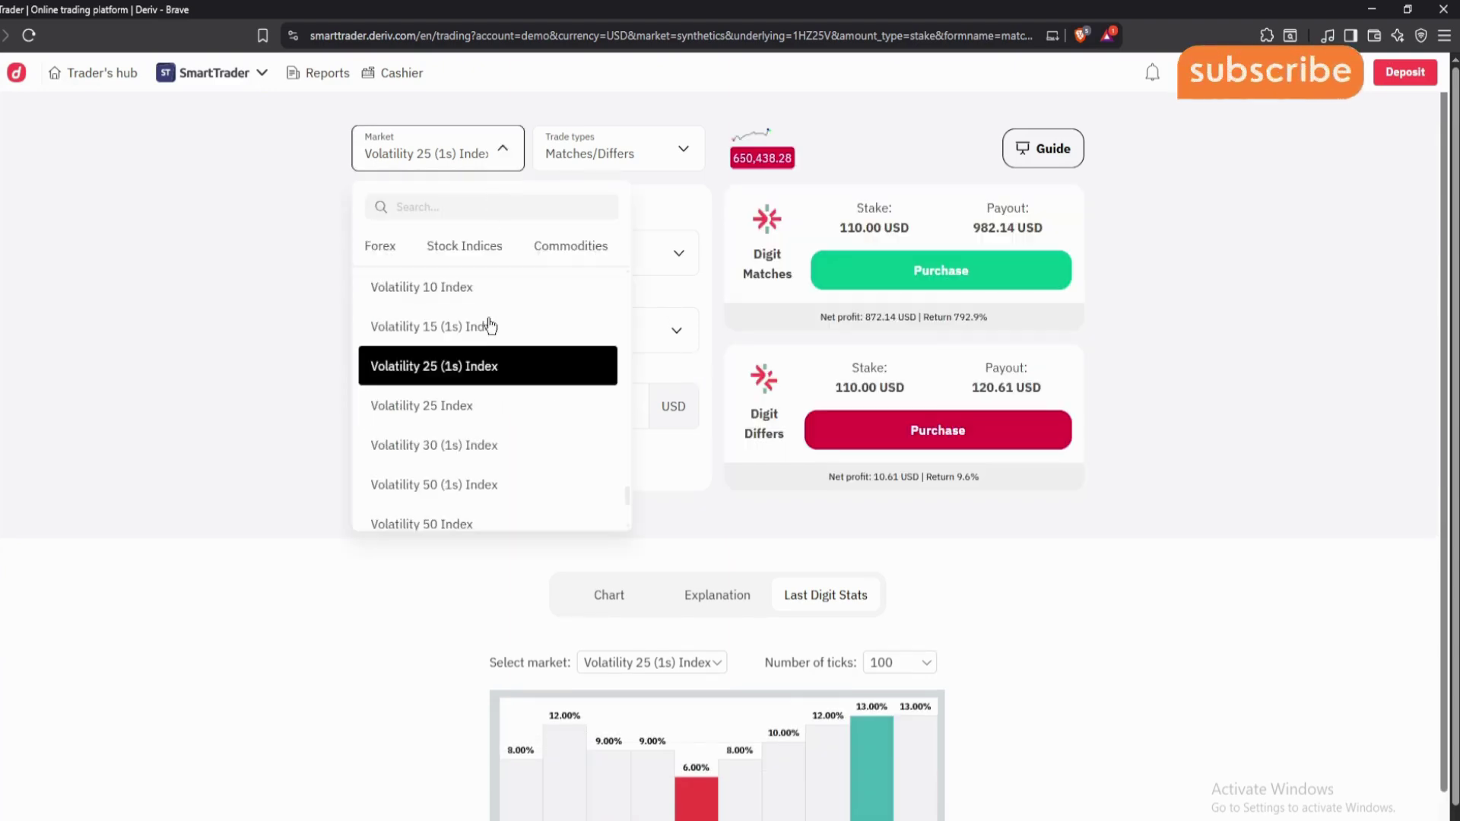
{"action": "left_click", "coordinate": [468, 412]}
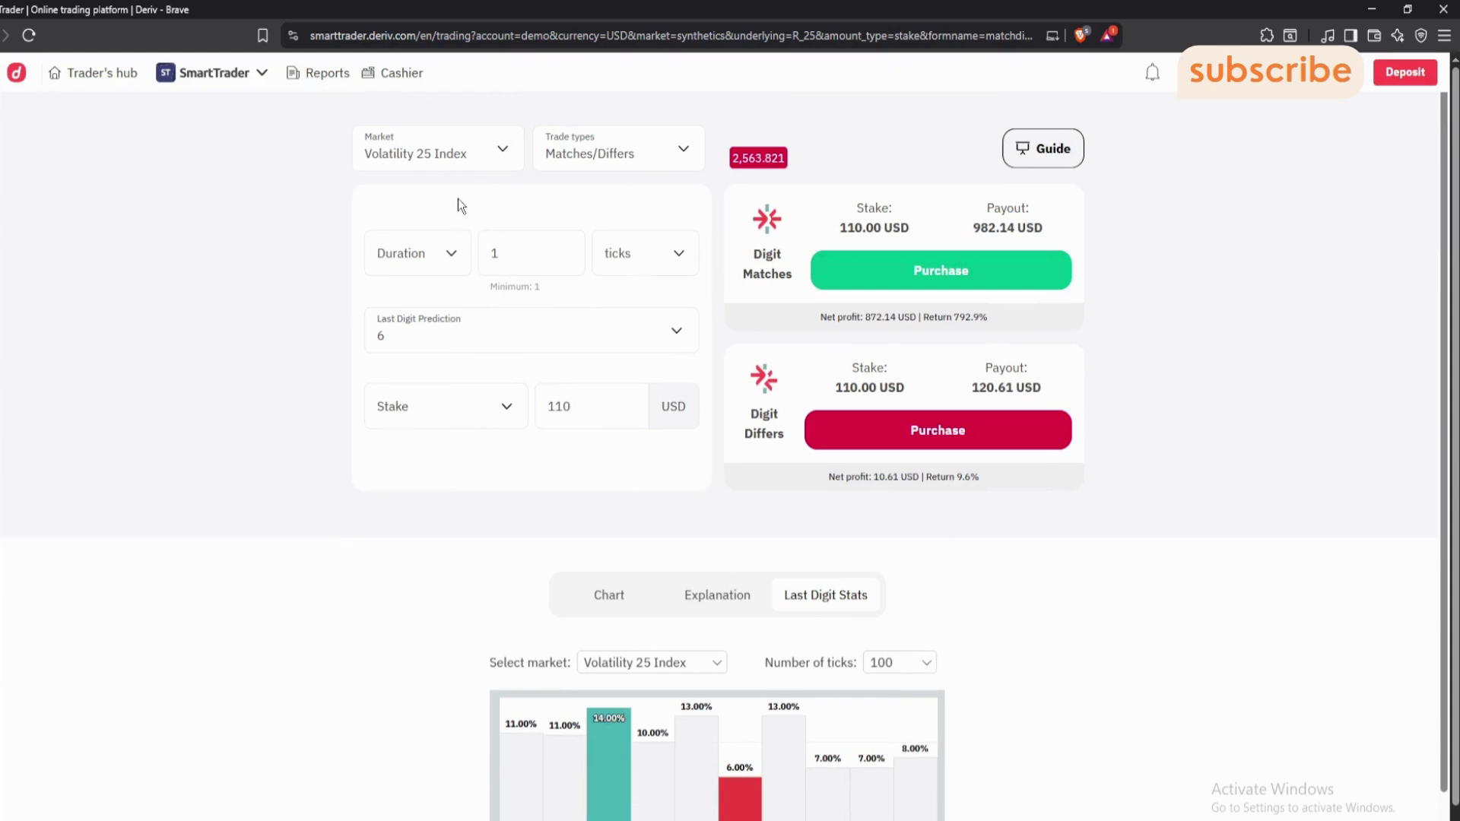
{"action": "left_click", "coordinate": [481, 166]}
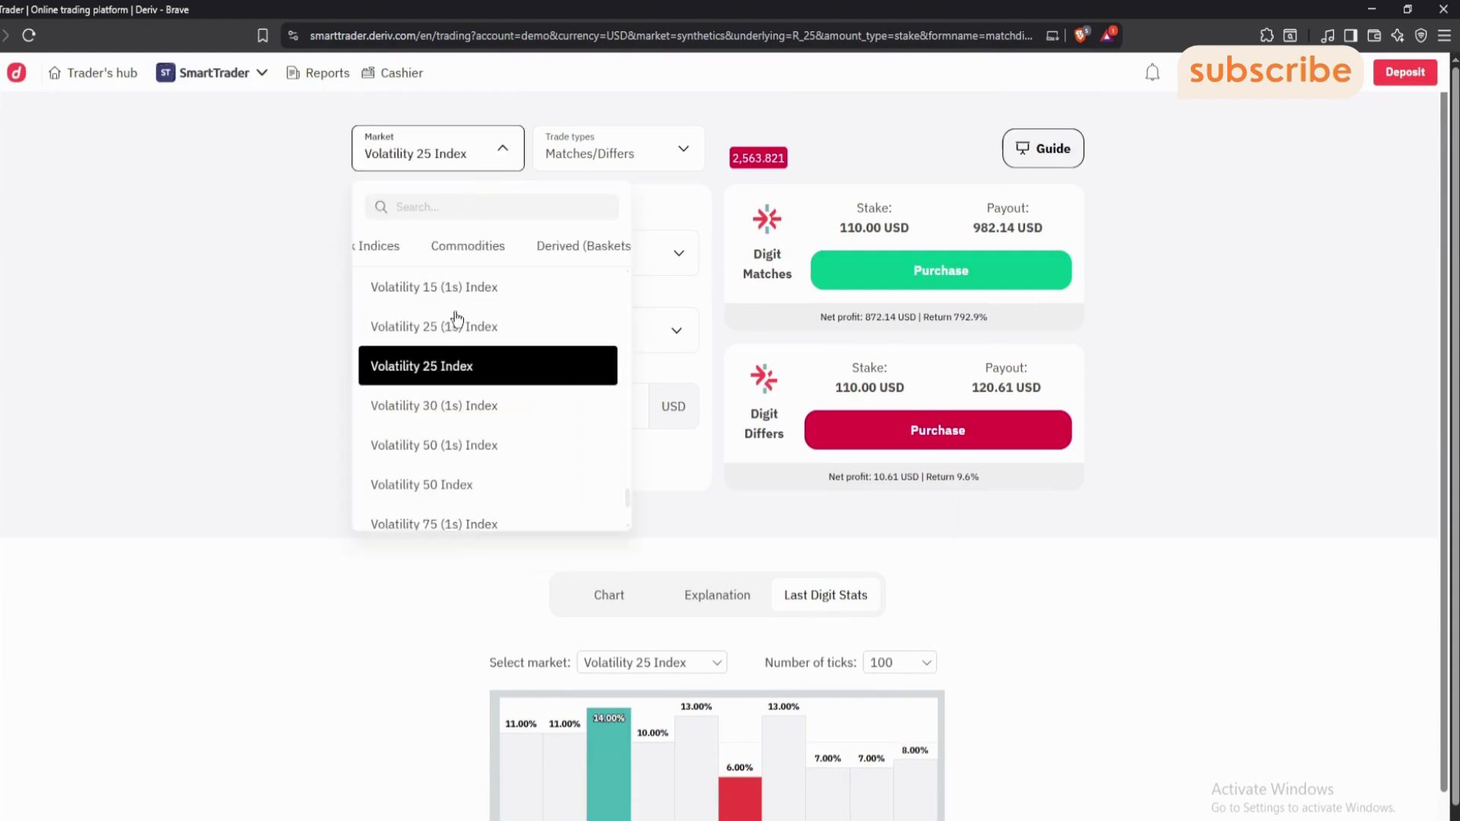
{"action": "left_click", "coordinate": [424, 417]}
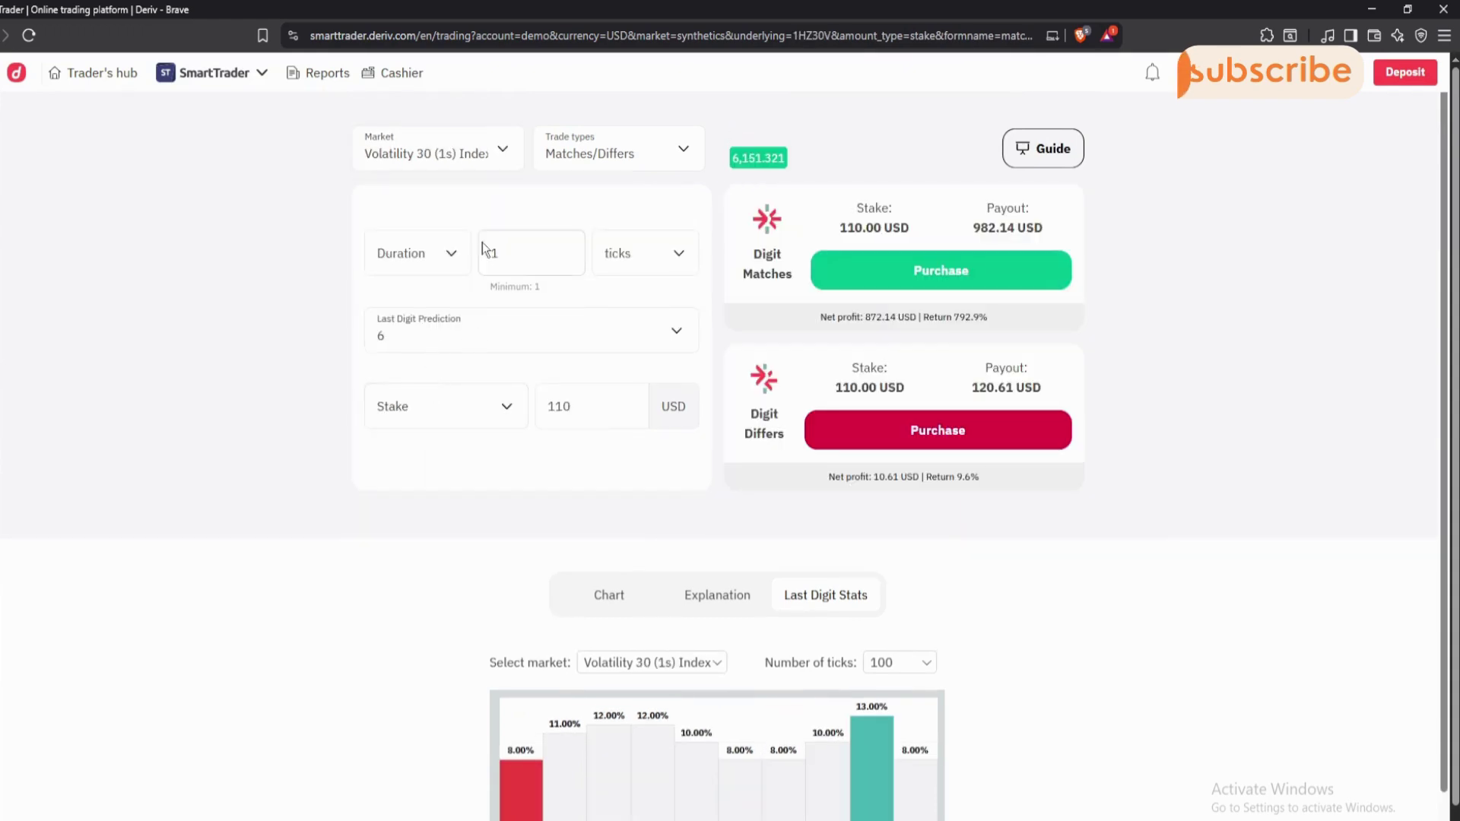
{"action": "left_click", "coordinate": [458, 144]}
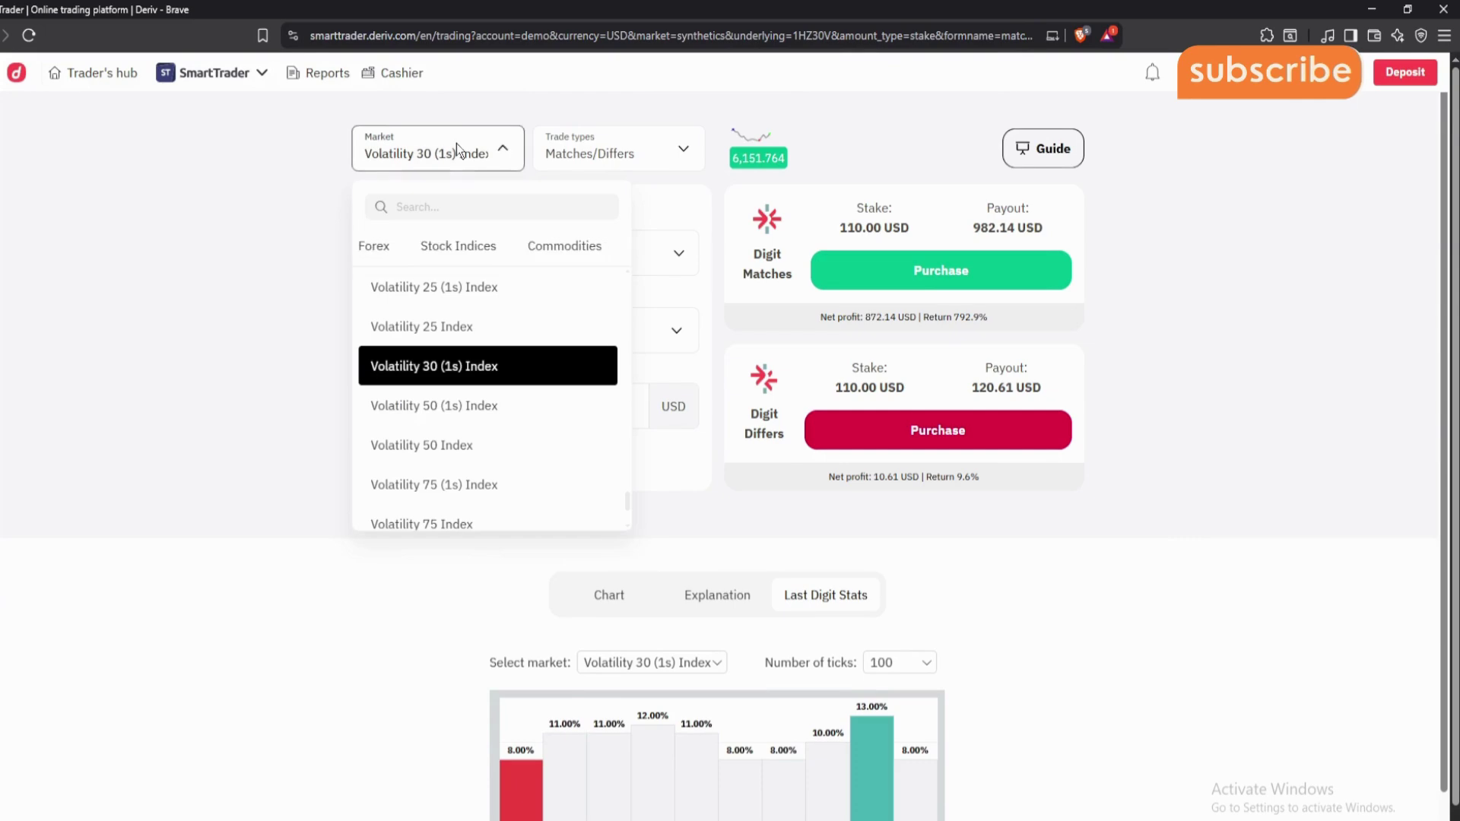
{"action": "left_click", "coordinate": [466, 409]}
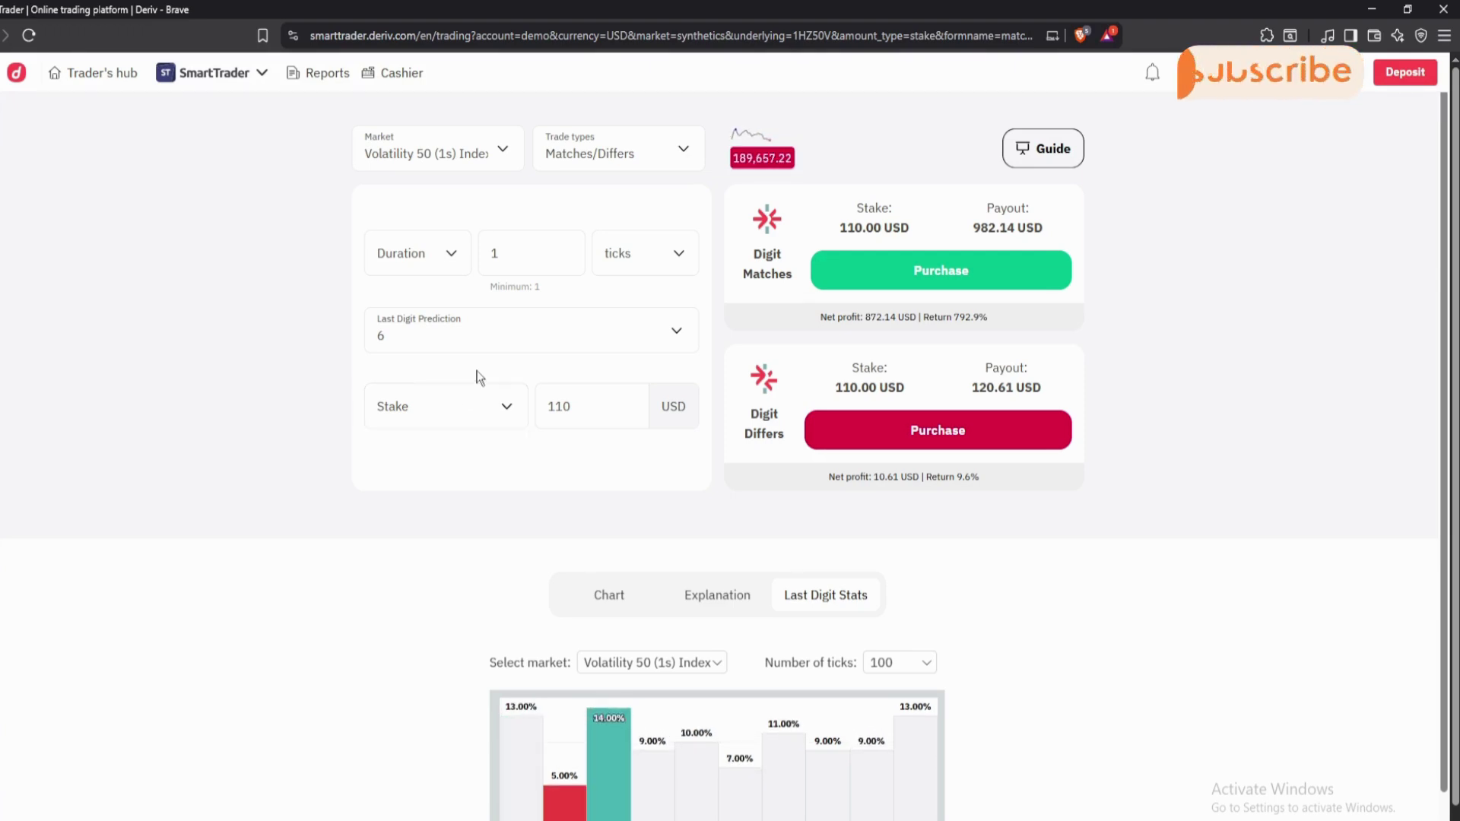
- Step through Volatility 75 (1s) and 90 (1s), landing on Volatility 100 (1s) Index
{"action": "left_click", "coordinate": [467, 152]}
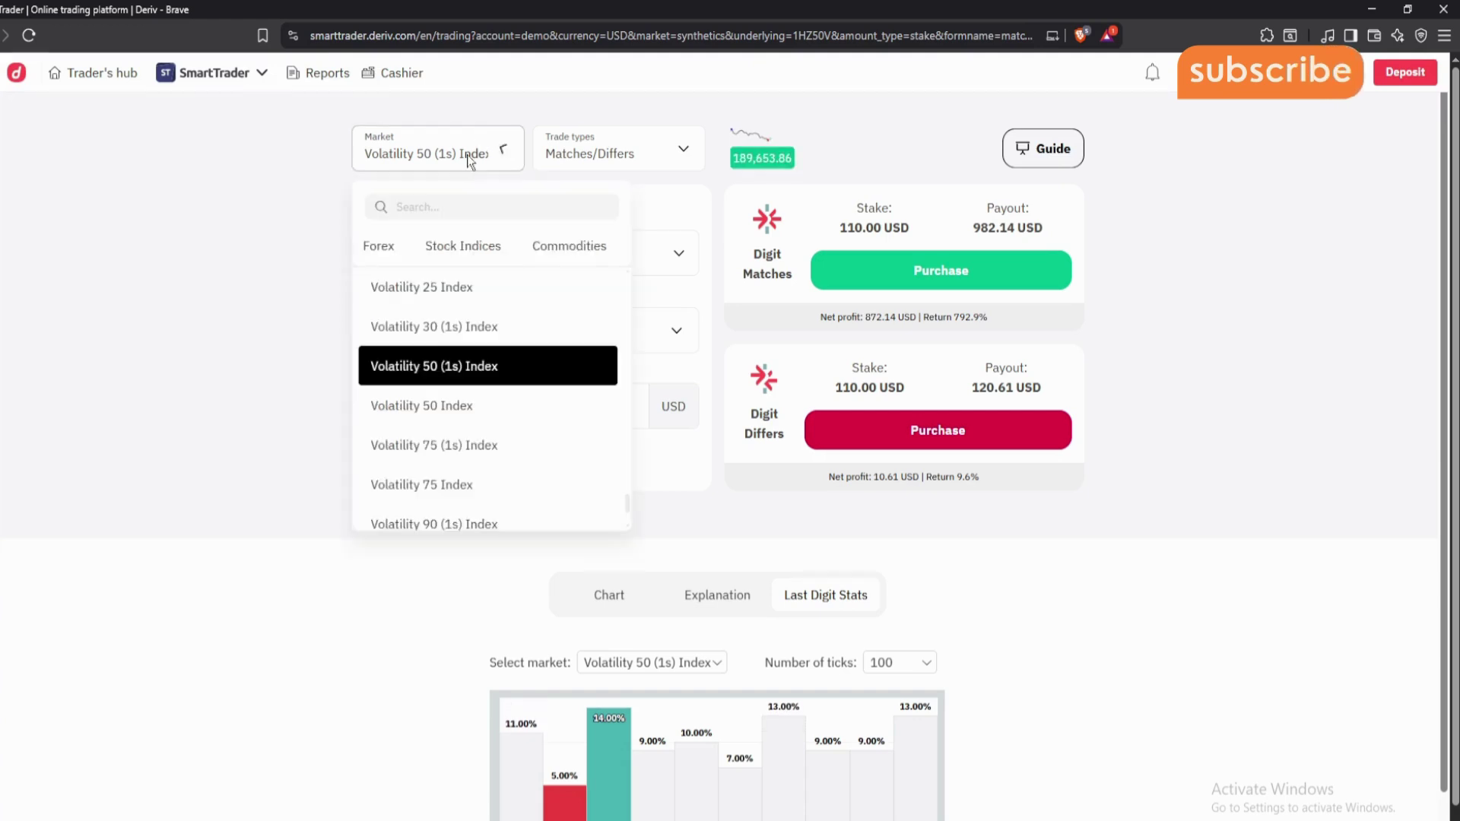
{"action": "left_click", "coordinate": [428, 448]}
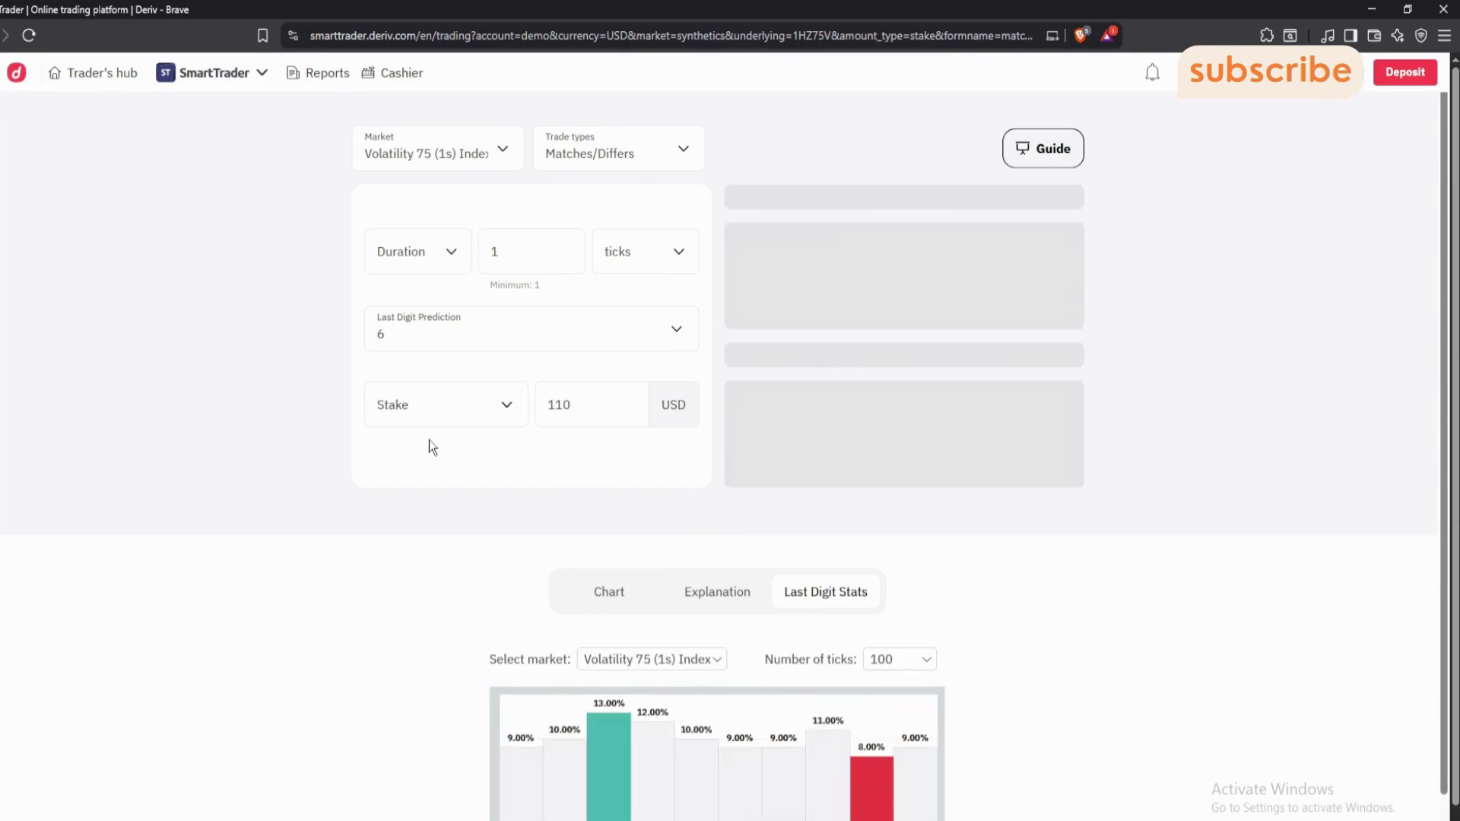
{"action": "scroll", "coordinate": [662, 358], "scroll_direction": "down", "scroll_amount": 1}
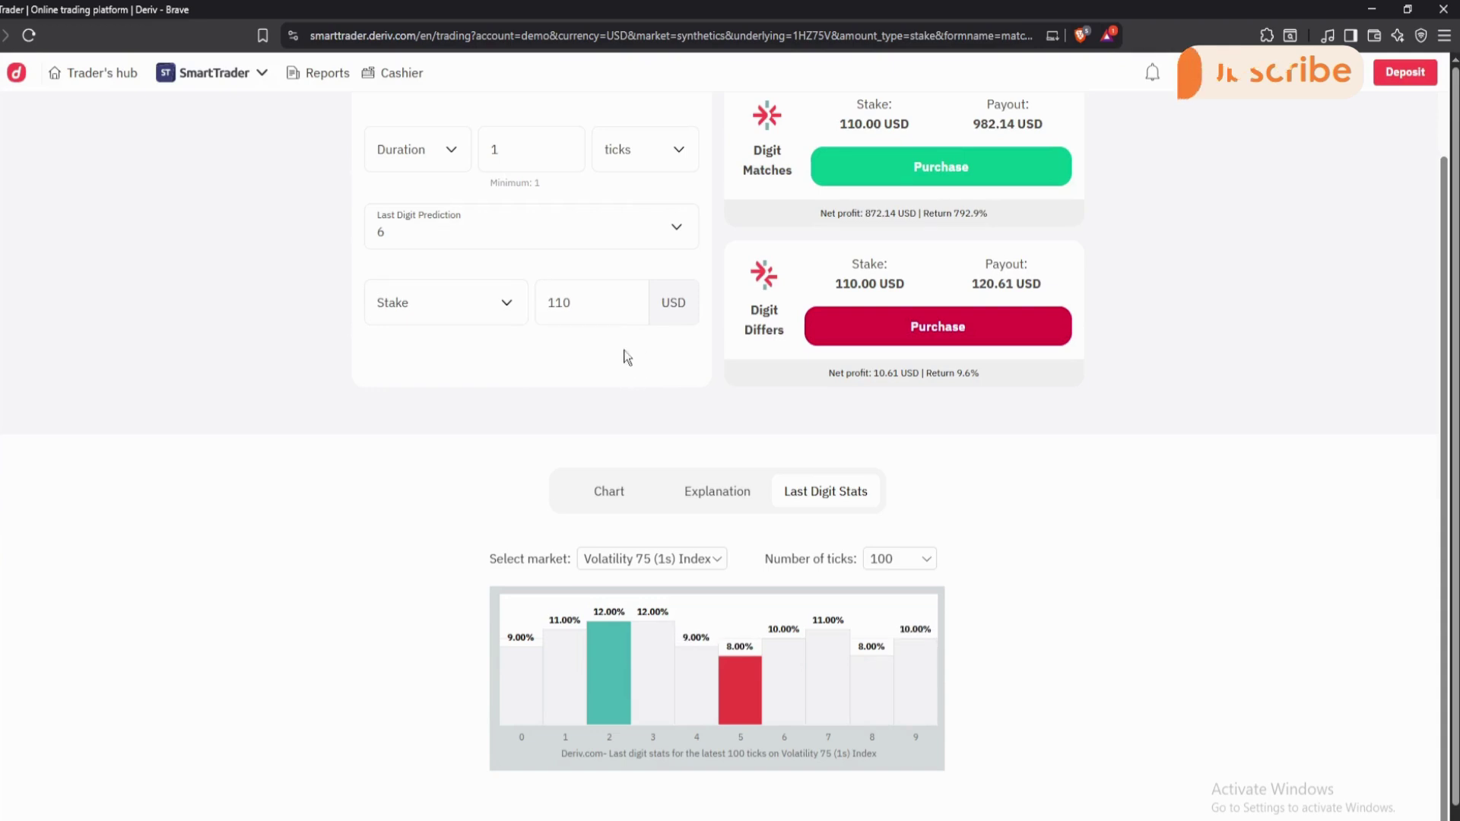
{"action": "scroll", "coordinate": [626, 361], "scroll_direction": "up", "scroll_amount": 1}
{"action": "left_click", "coordinate": [439, 166]}
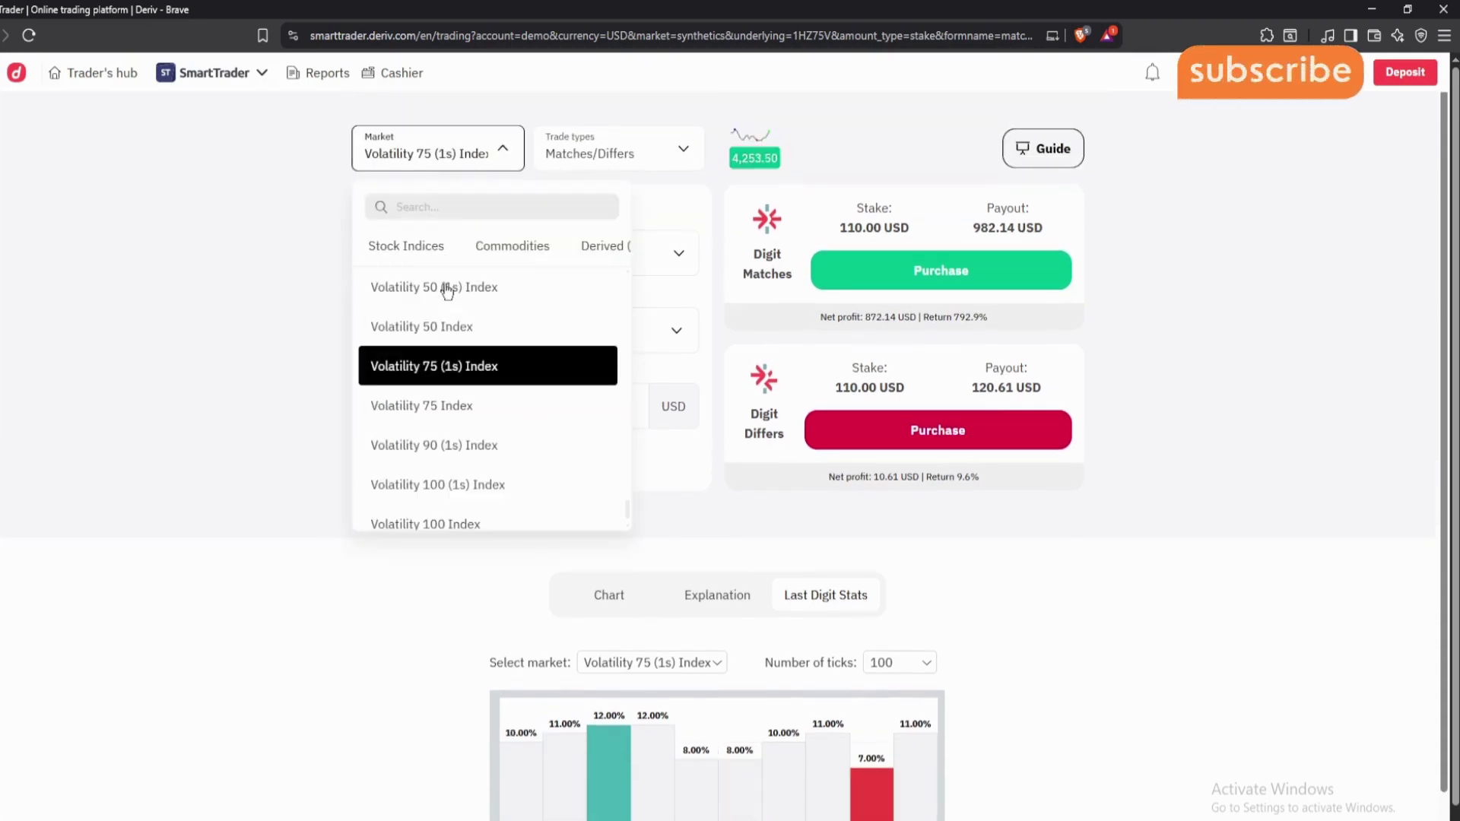
{"action": "left_click", "coordinate": [454, 443]}
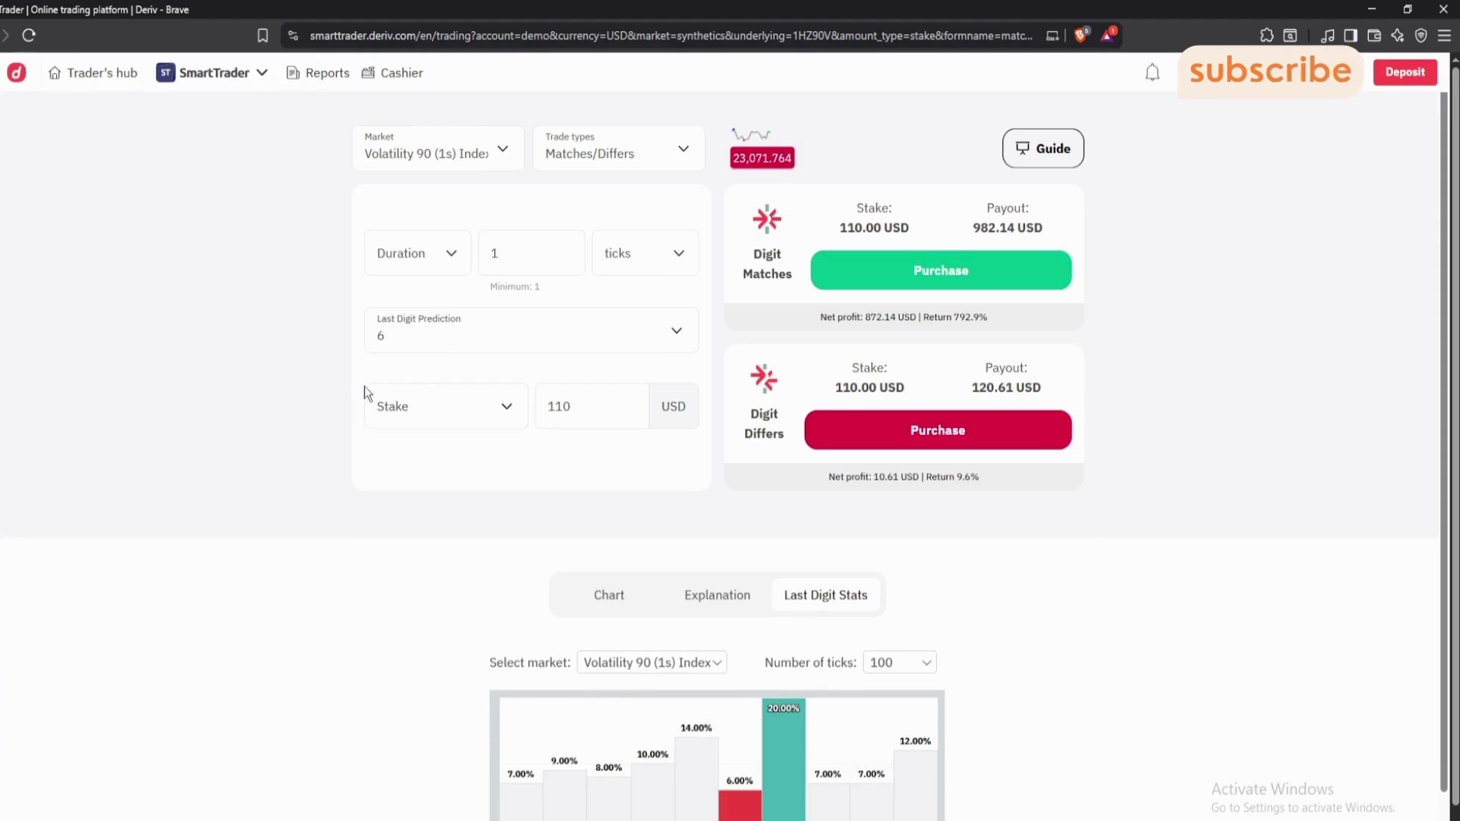
{"action": "scroll", "coordinate": [773, 450], "scroll_direction": "down", "scroll_amount": 1}
{"action": "scroll", "coordinate": [674, 424], "scroll_direction": "up", "scroll_amount": 1}
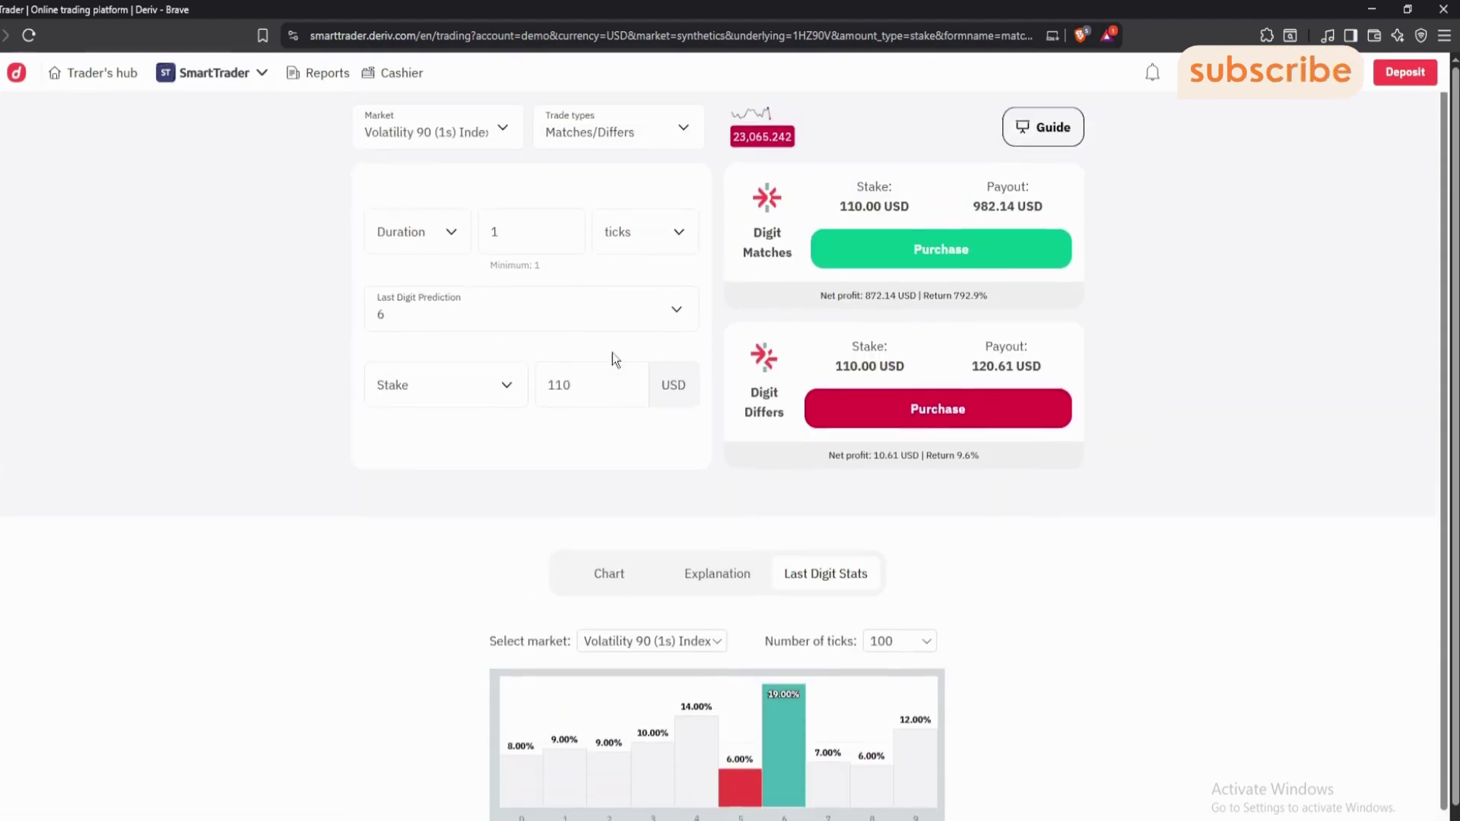
{"action": "left_click", "coordinate": [474, 156]}
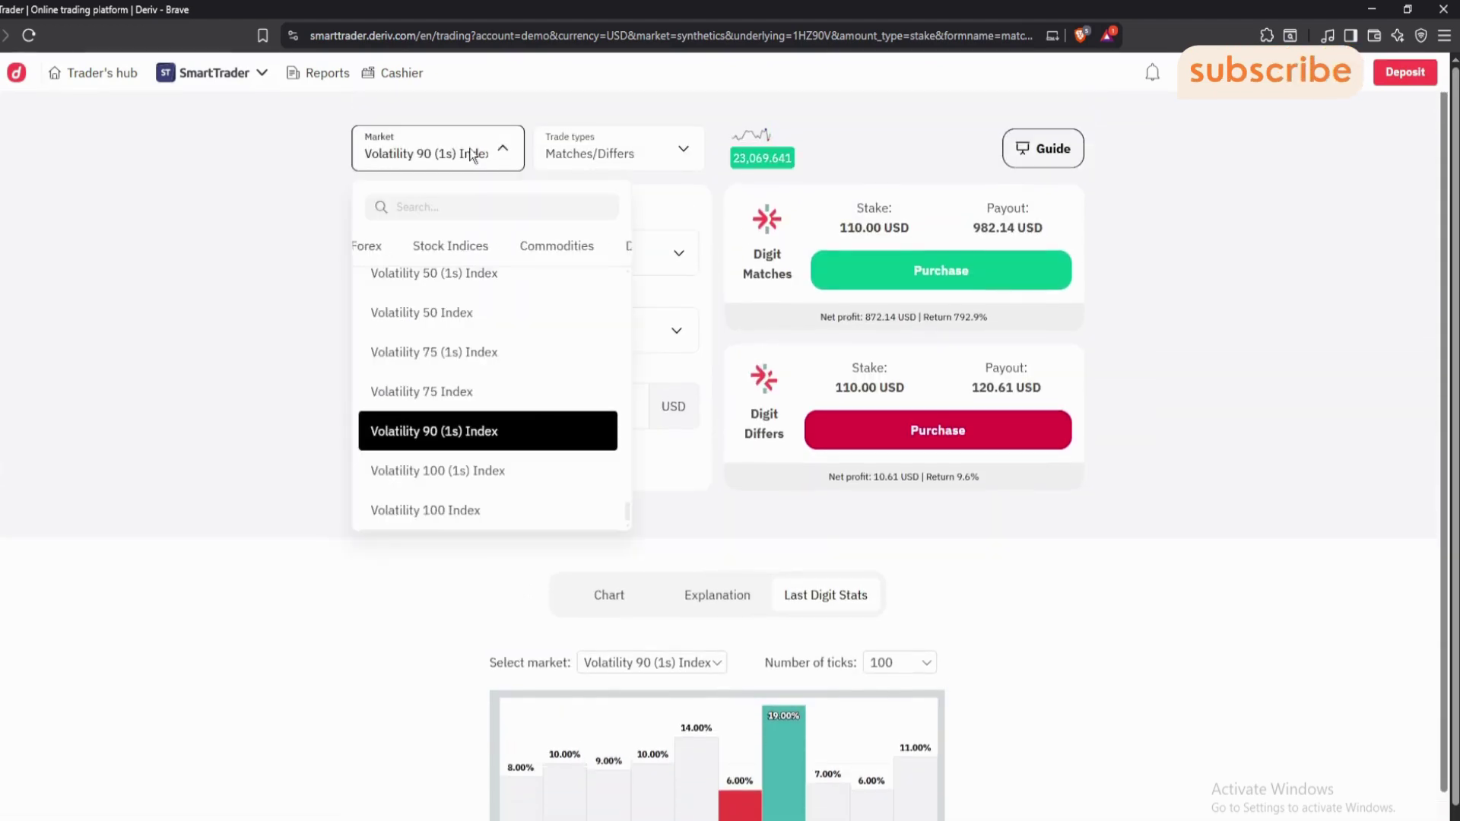
{"action": "left_click", "coordinate": [486, 473]}
{"action": "scroll", "coordinate": [674, 457], "scroll_direction": "down", "scroll_amount": 1}
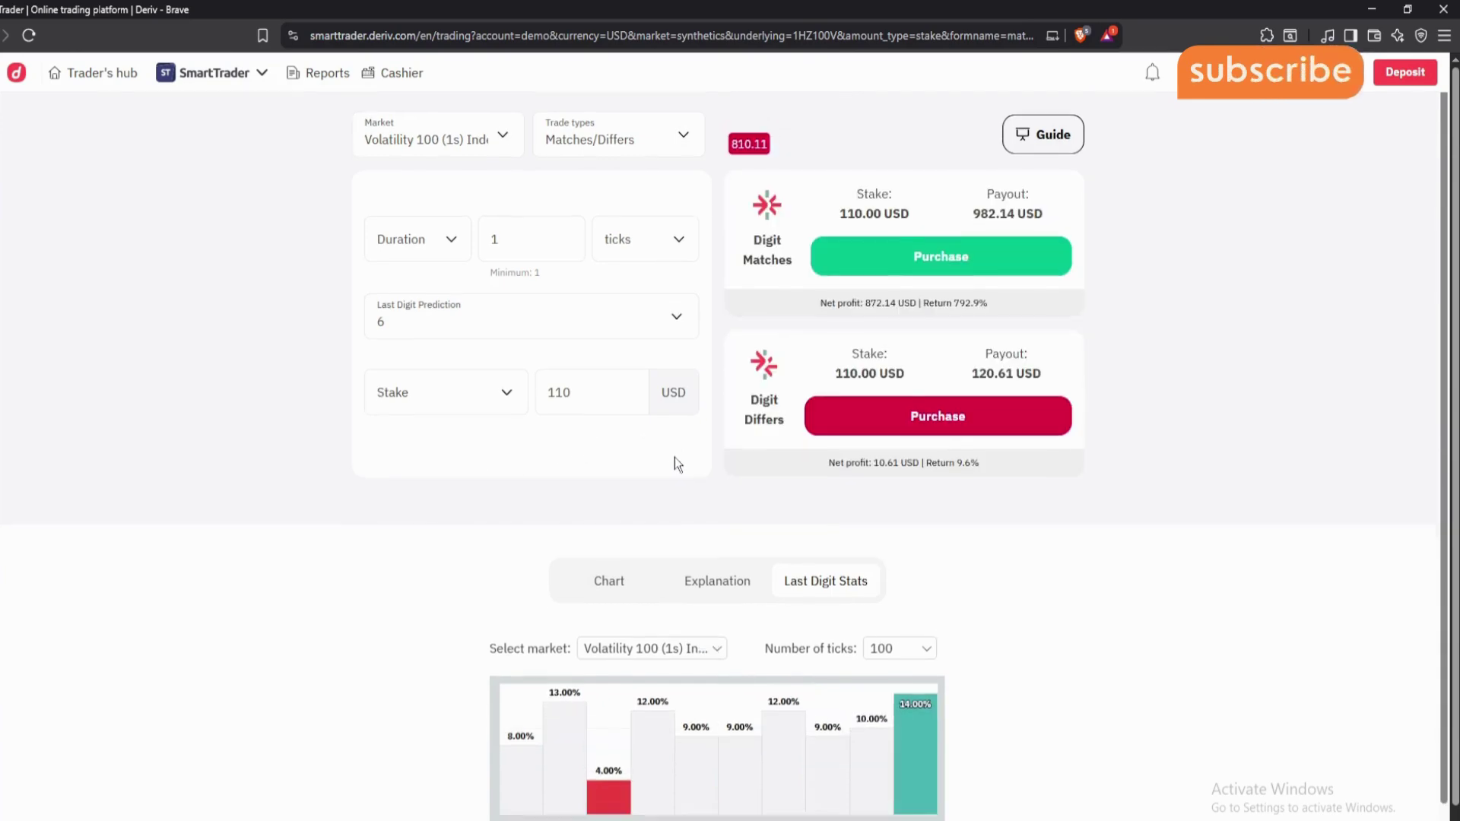
{"action": "scroll", "coordinate": [636, 730], "scroll_direction": "up", "scroll_amount": 1}
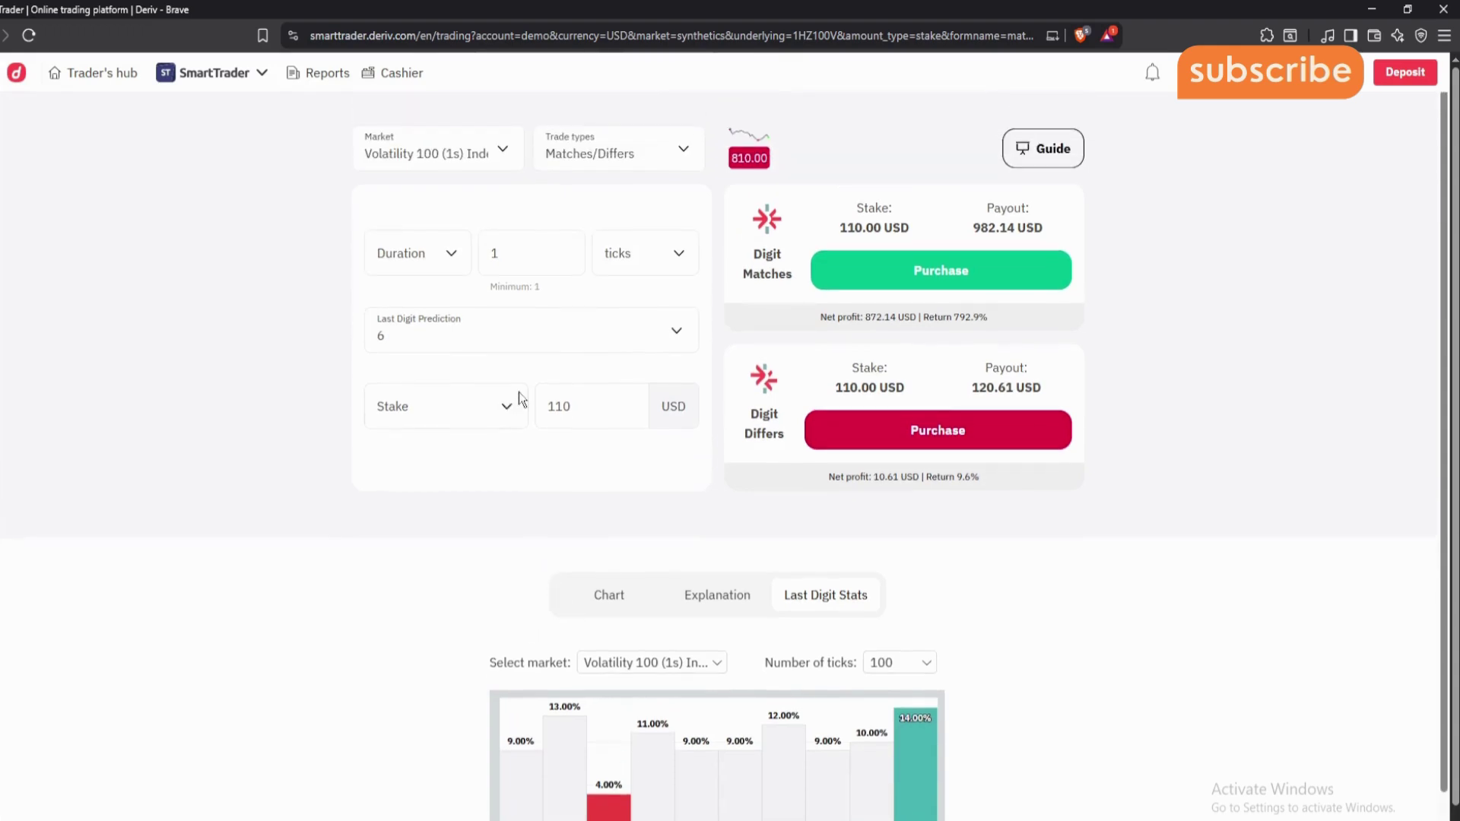
{"action": "left_click", "coordinate": [554, 348]}
- Predict digit 2 and buy the 110 USD Digit Differs contract, which ends on 0 for 10.61 USD
{"action": "left_click", "coordinate": [423, 465]}
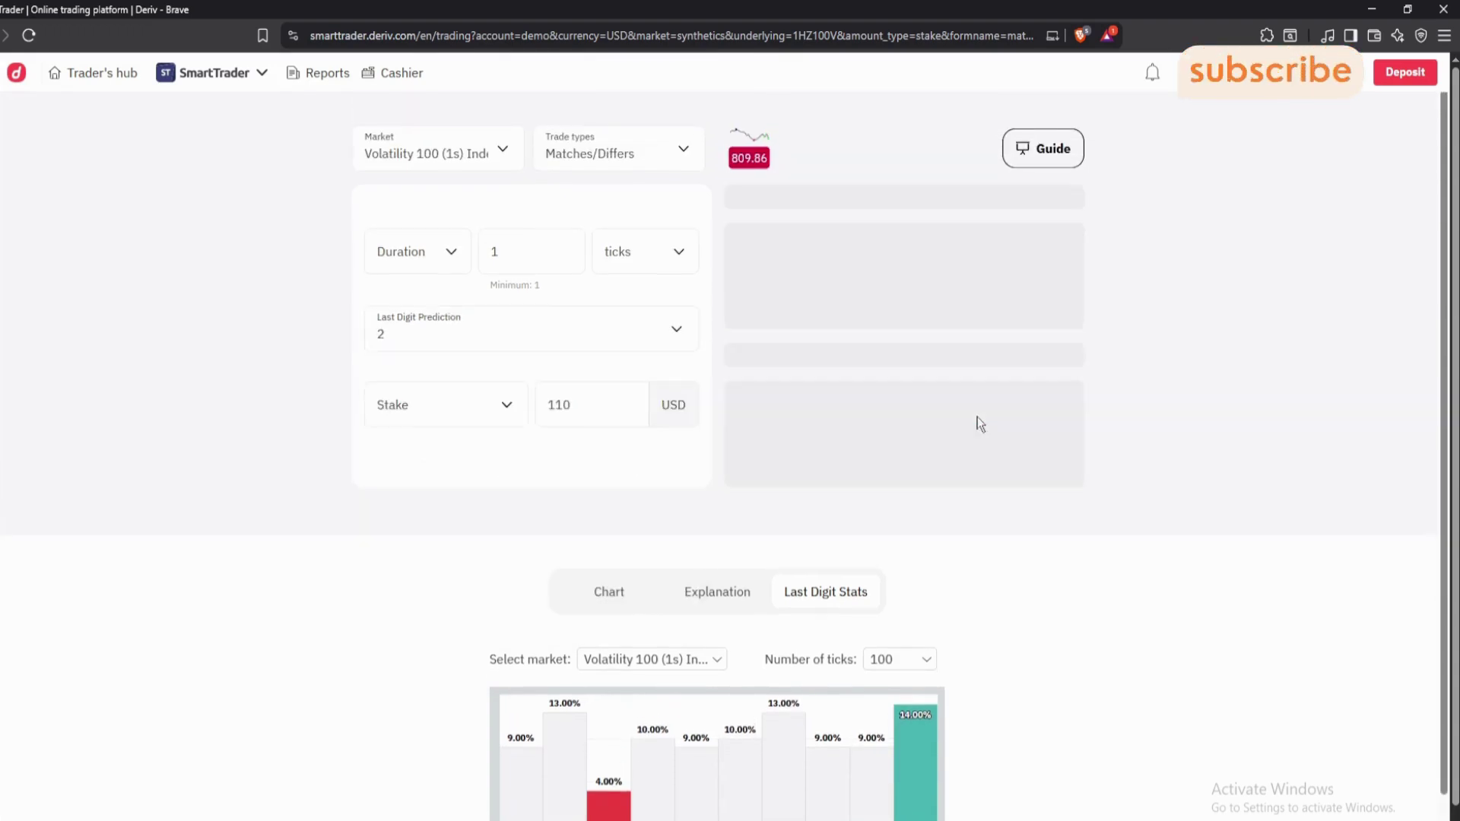
{"action": "scroll", "coordinate": [694, 386], "scroll_direction": "down", "scroll_amount": 1}
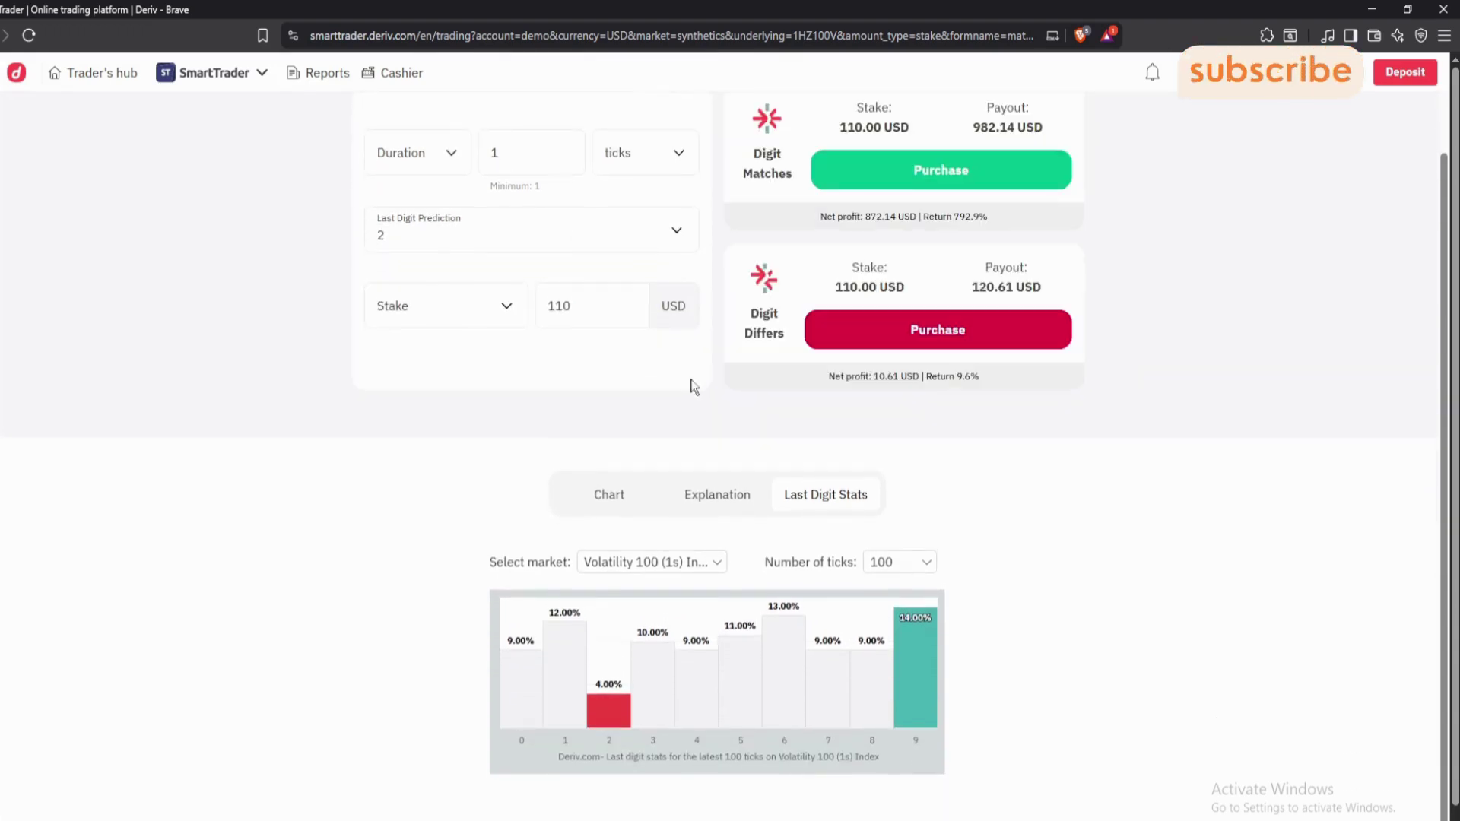
{"action": "left_click", "coordinate": [867, 328]}
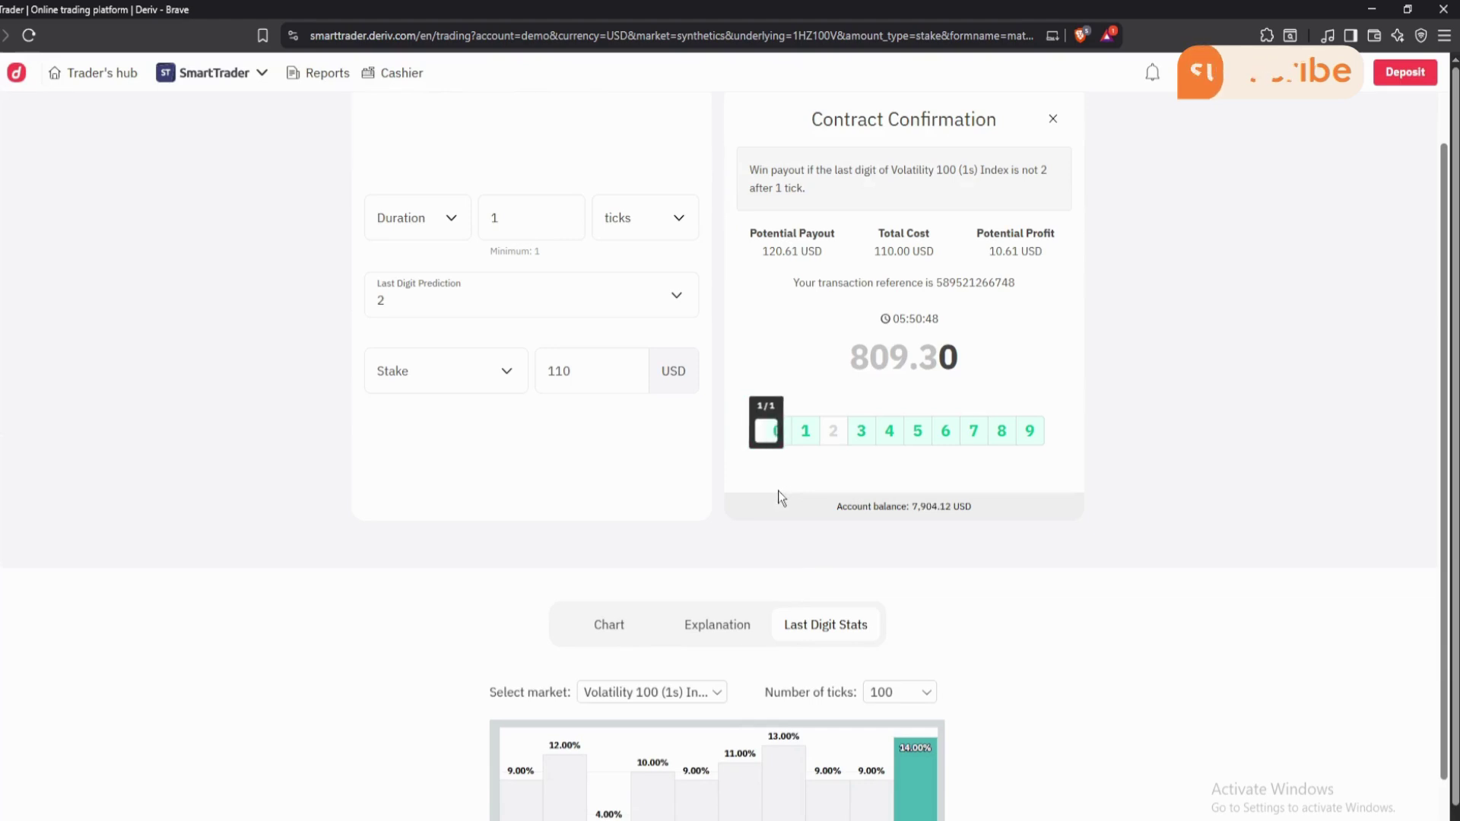
{"action": "scroll", "coordinate": [727, 433], "scroll_direction": "down", "scroll_amount": 2}
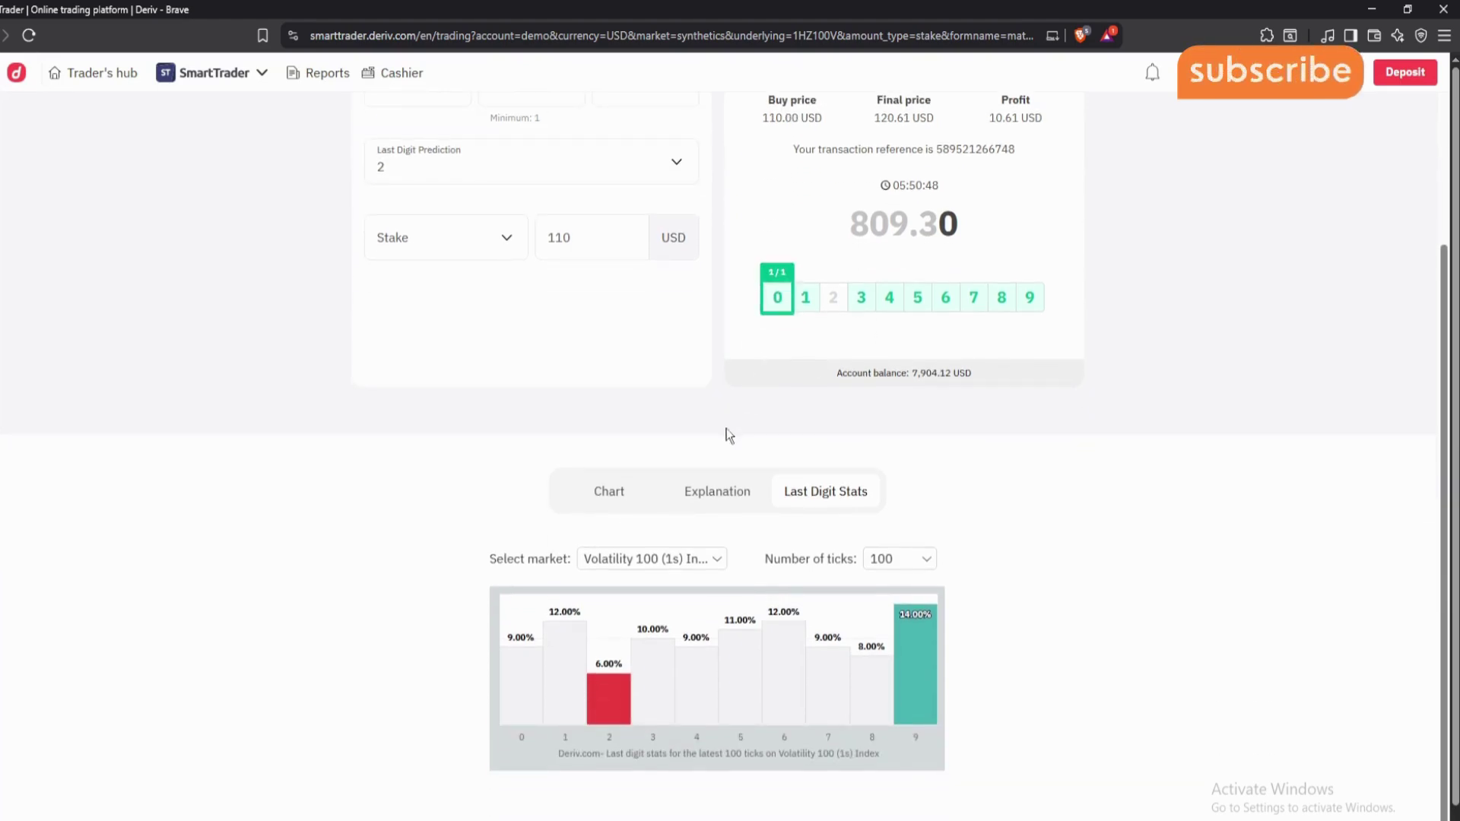